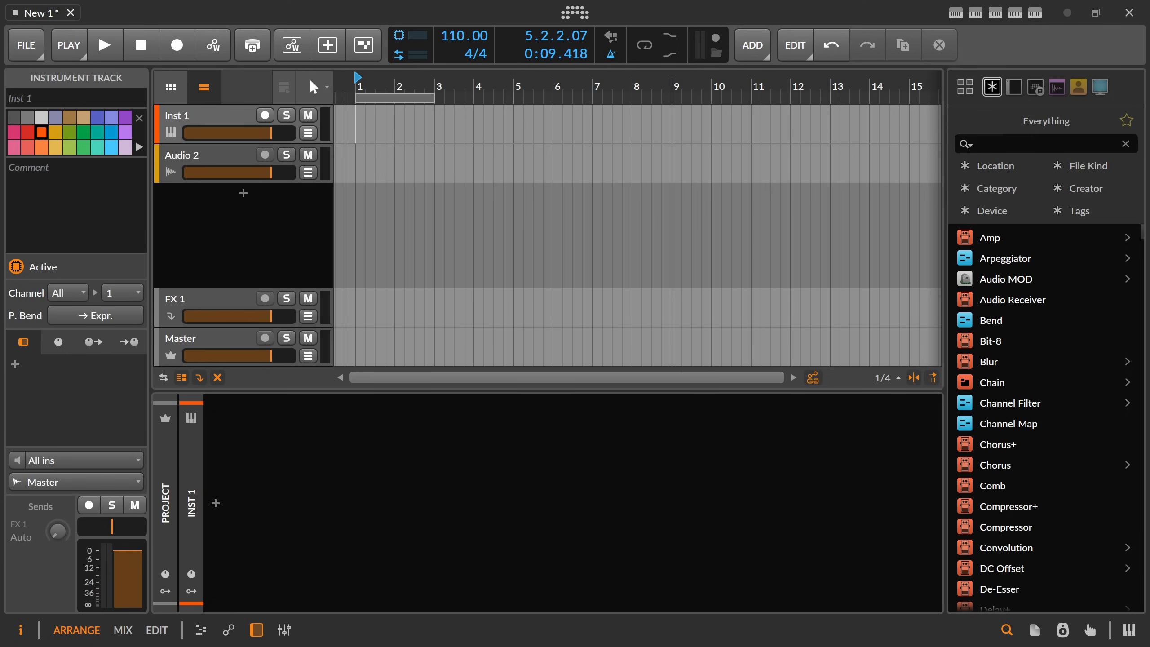
# Insert a Test Tone device on the Inst 1 track.
pyautogui.moveTo(376, 82); pyautogui.dragTo(375, 91)
pyautogui.click(226, 115)
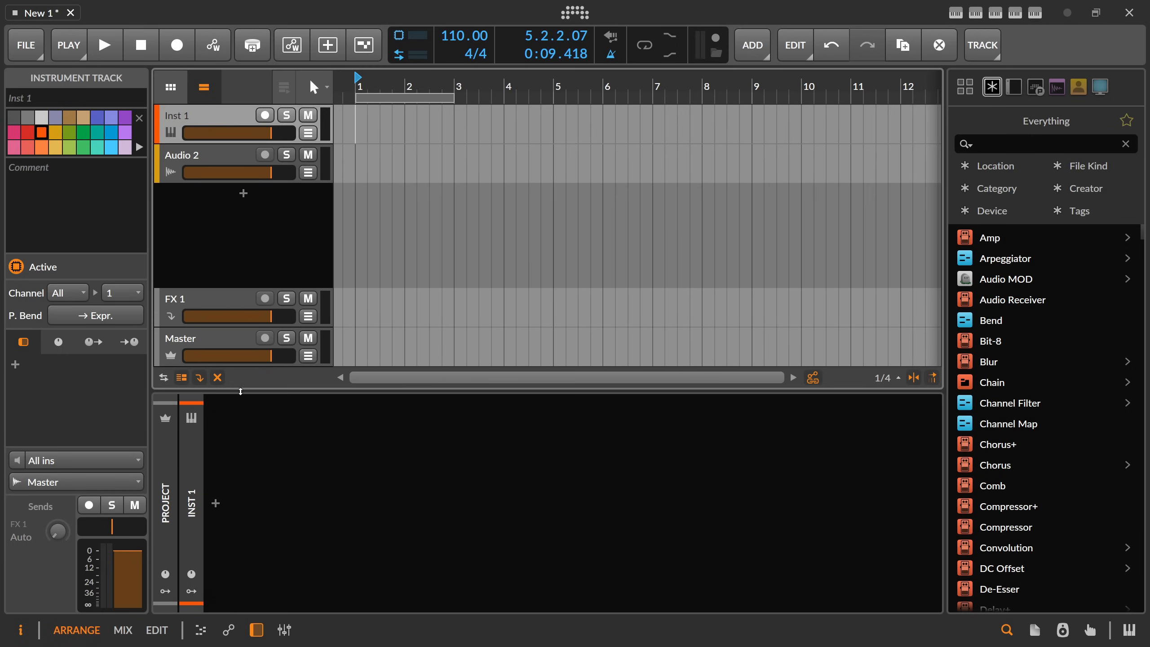
pyautogui.click(216, 502)
pyautogui.write('test')
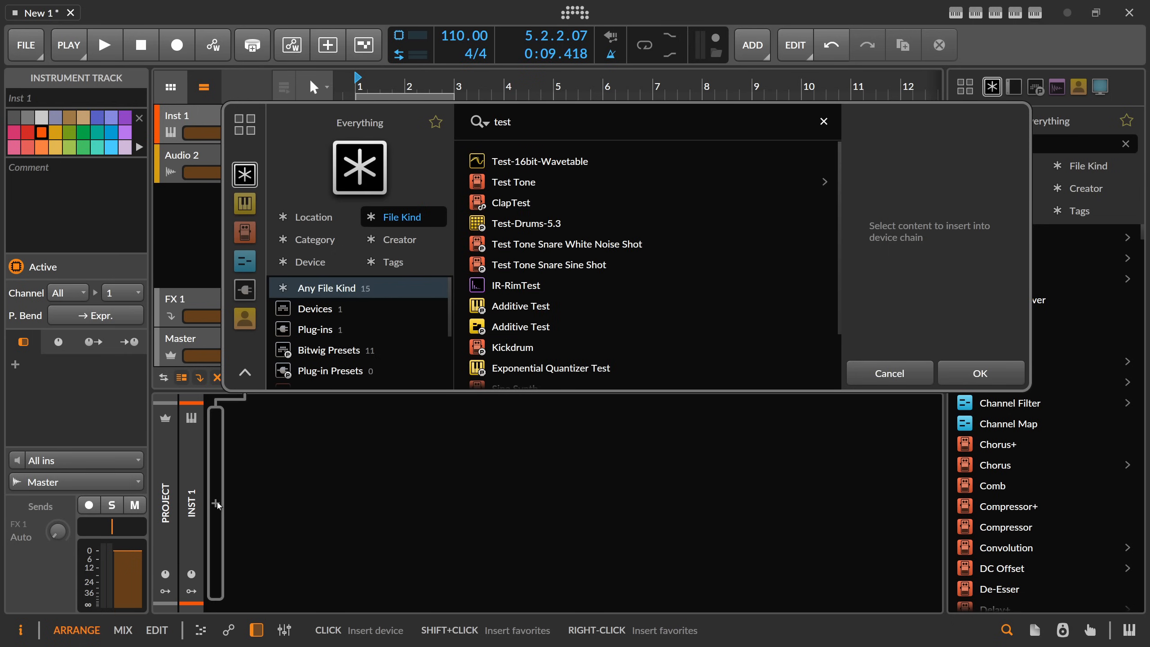
pyautogui.doubleClick(513, 182)
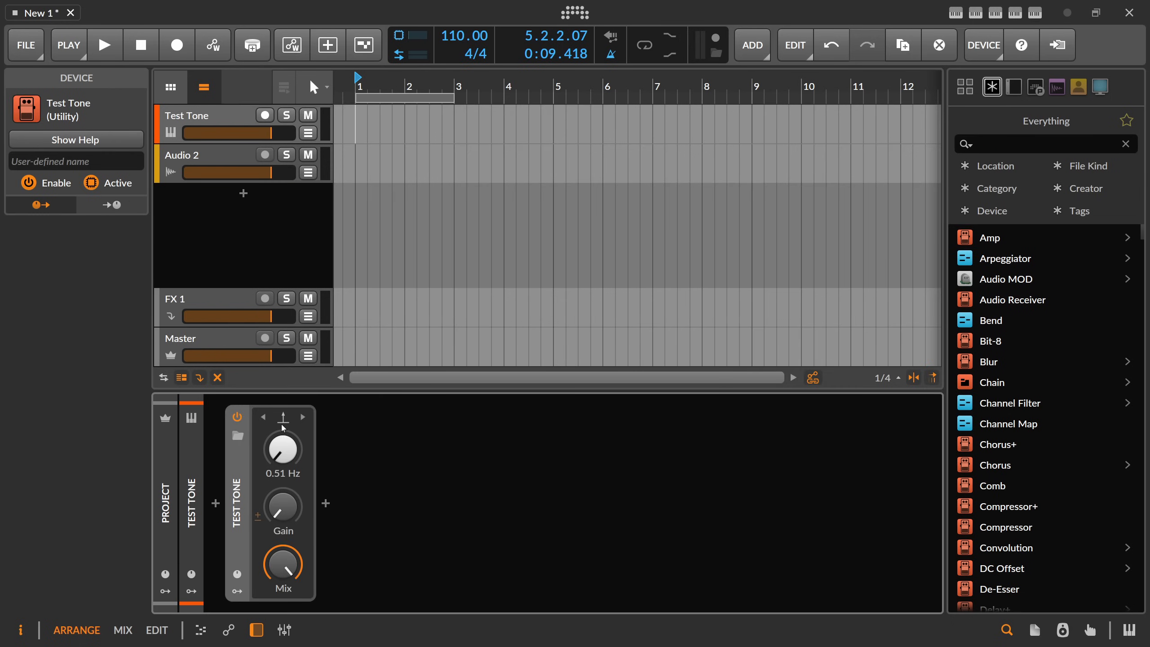
# Use the Dirac waveform on the Test Tone, set its frequency to about 4.36 Hz, and try its gain before turning it fully down.
pyautogui.click(281, 422)
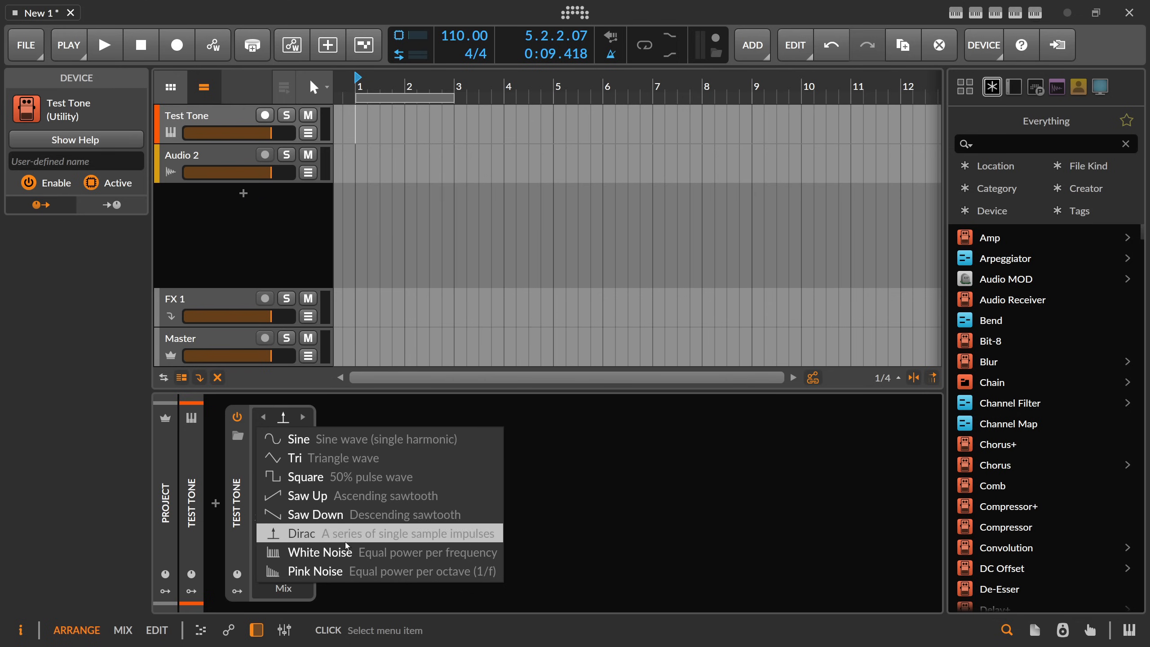
pyautogui.click(323, 537)
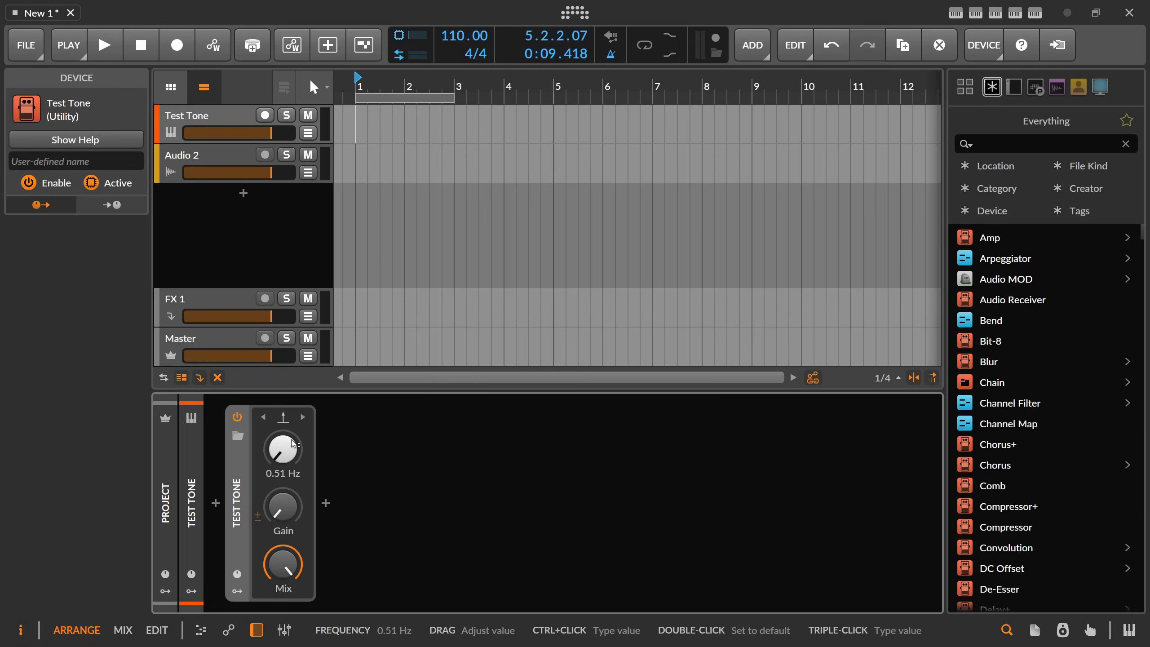
pyautogui.moveTo(279, 468); pyautogui.dragTo(278, 433)
pyautogui.moveTo(277, 507); pyautogui.dragTo(277, 381)
pyautogui.moveTo(281, 449)
pyautogui.mouseDown()
pyautogui.moveTo(281, 433)
pyautogui.moveTo(280, 449)
pyautogui.mouseUp()
pyautogui.moveTo(280, 506); pyautogui.dragTo(280, 539)
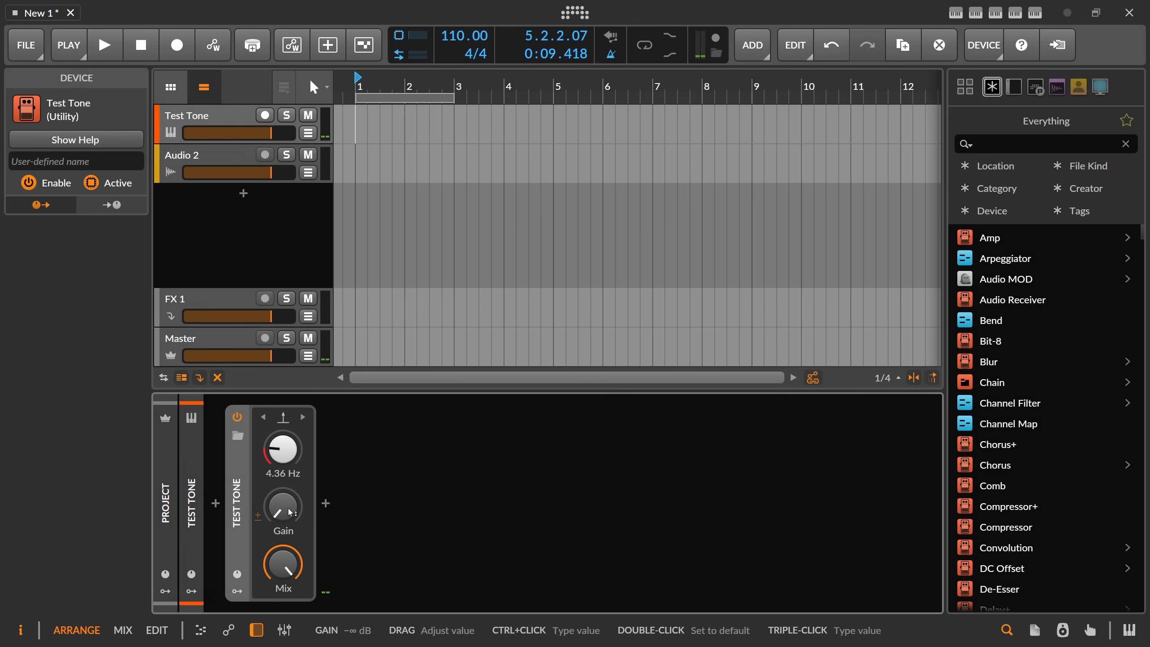
# Insert an EQ+ after the Test Tone, add three narrow bell boosts near 179, 300 and 482 Hz, and turn up the tone's gain.
pyautogui.click(325, 502)
pyautogui.write('eq')
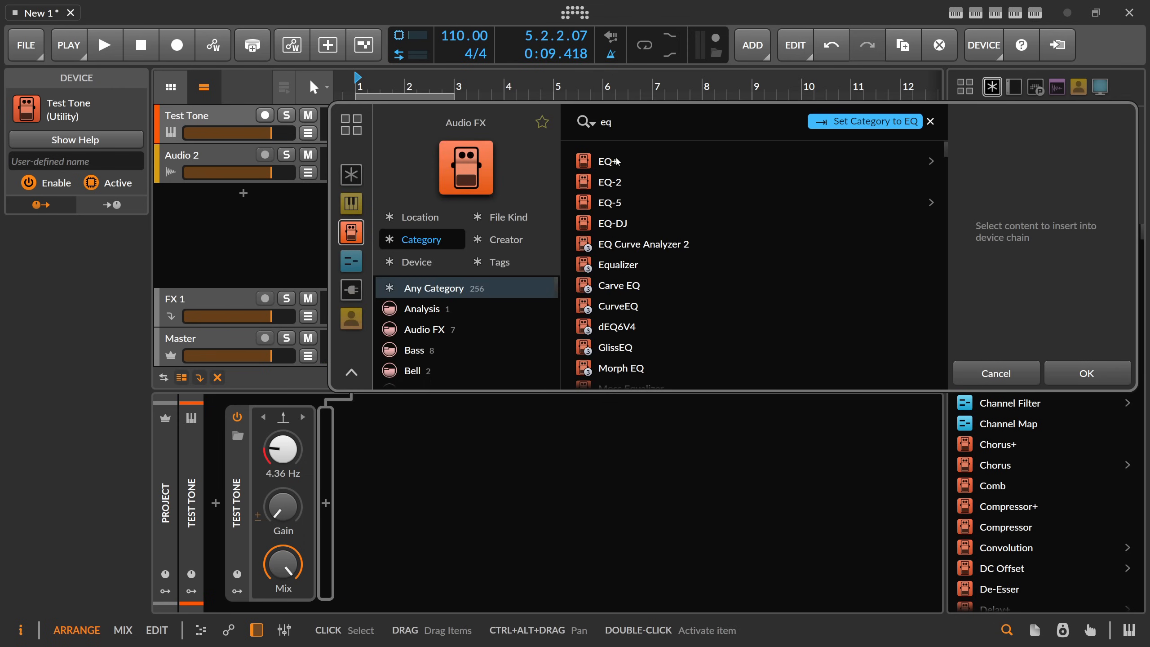
pyautogui.press('Return')
pyautogui.moveTo(494, 501); pyautogui.dragTo(485, 439)
pyautogui.click(671, 421)
pyautogui.moveTo(523, 505); pyautogui.dragTo(512, 437)
pyautogui.moveTo(283, 506); pyautogui.dragTo(286, 456)
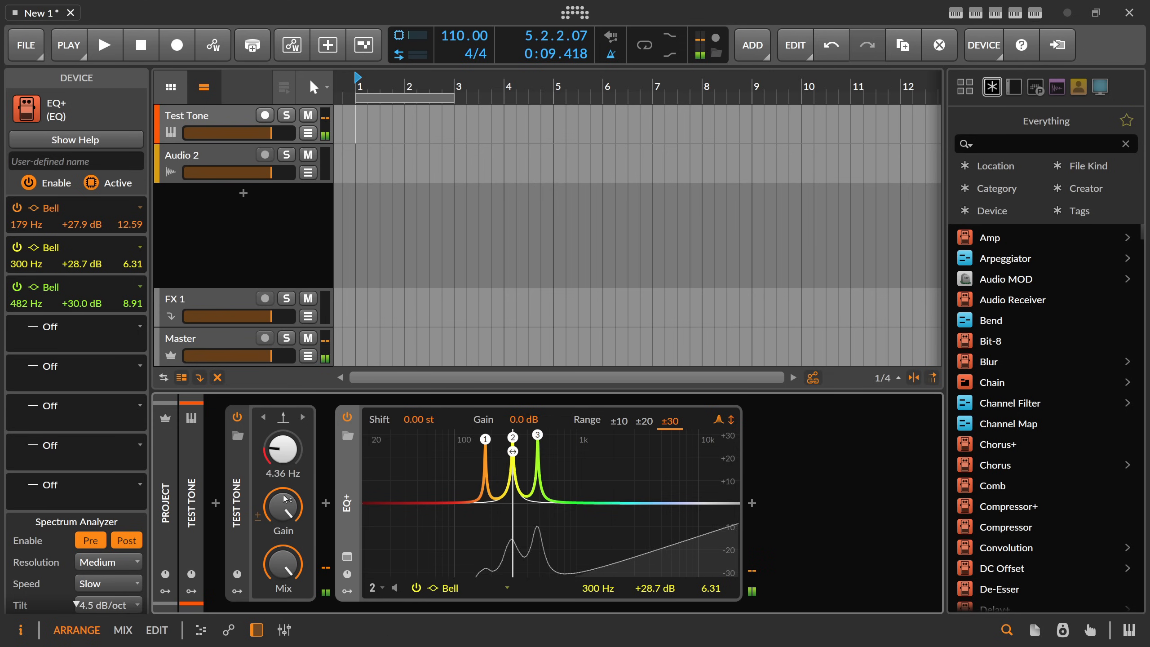
# Retune the EQ+ bells to about 234, 384 and 622 Hz, add a fourth near 920 Hz, and turn the Test Tone gain down.
pyautogui.moveTo(485, 439); pyautogui.dragTo(571, 438)
pyautogui.doubleClick(567, 447)
pyautogui.scroll(4, 567, 448)
pyautogui.moveTo(289, 509); pyautogui.dragTo(288, 602)
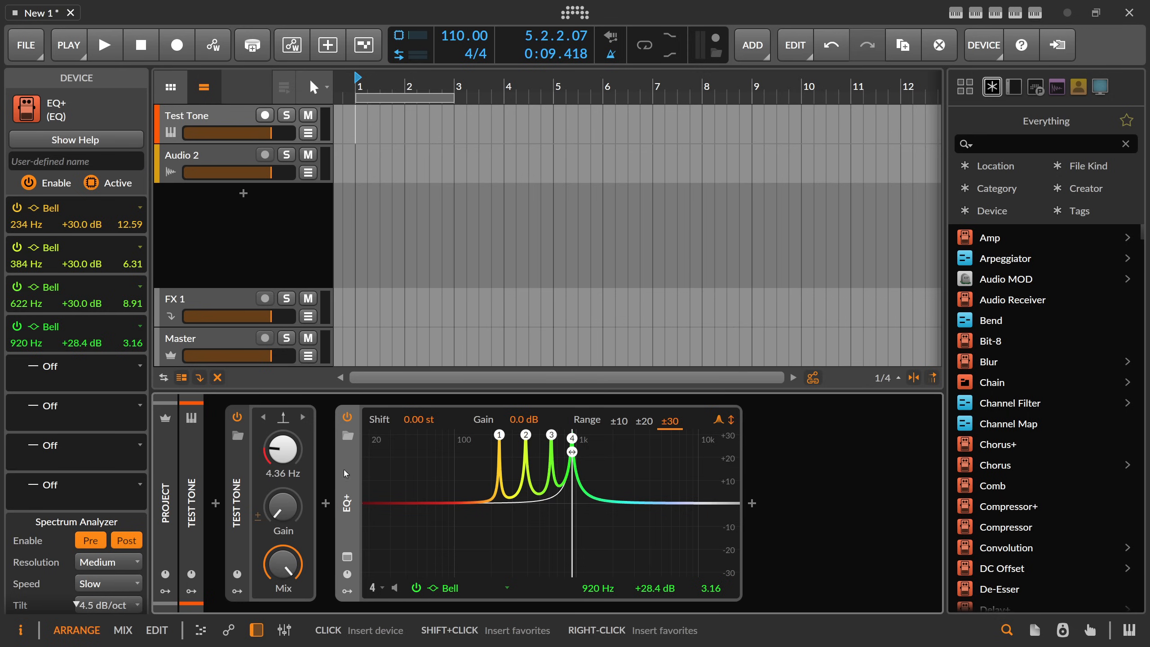
# Insert a Peak Limiter on the Master track.
pyautogui.click(236, 345)
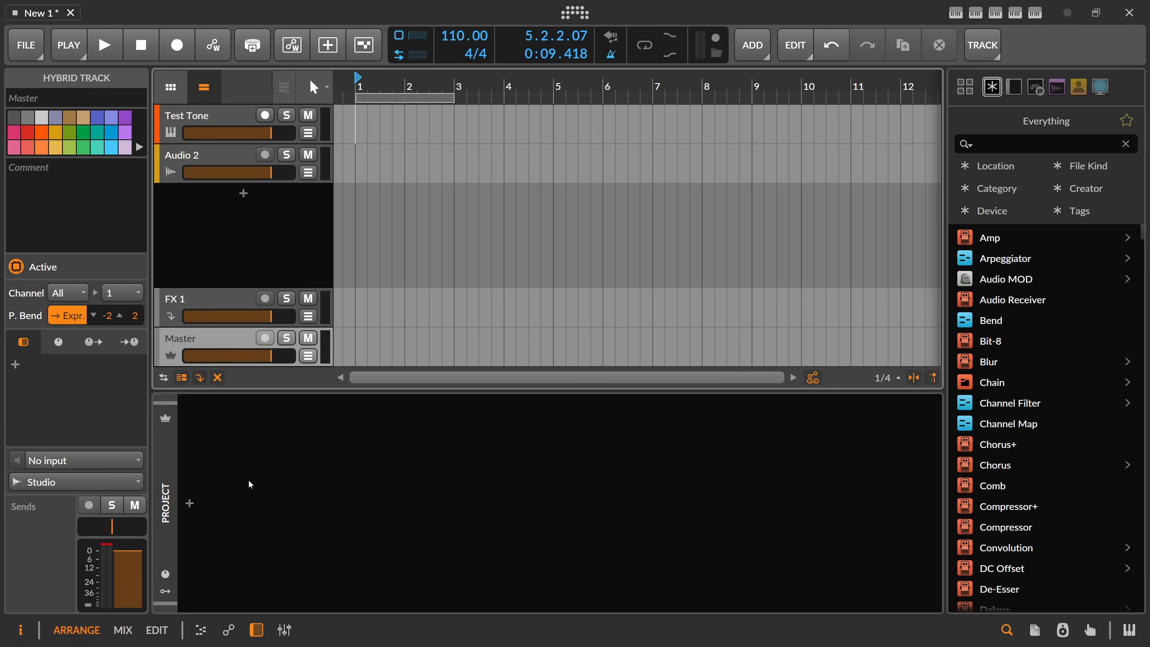
pyautogui.click(192, 503)
pyautogui.write('peak')
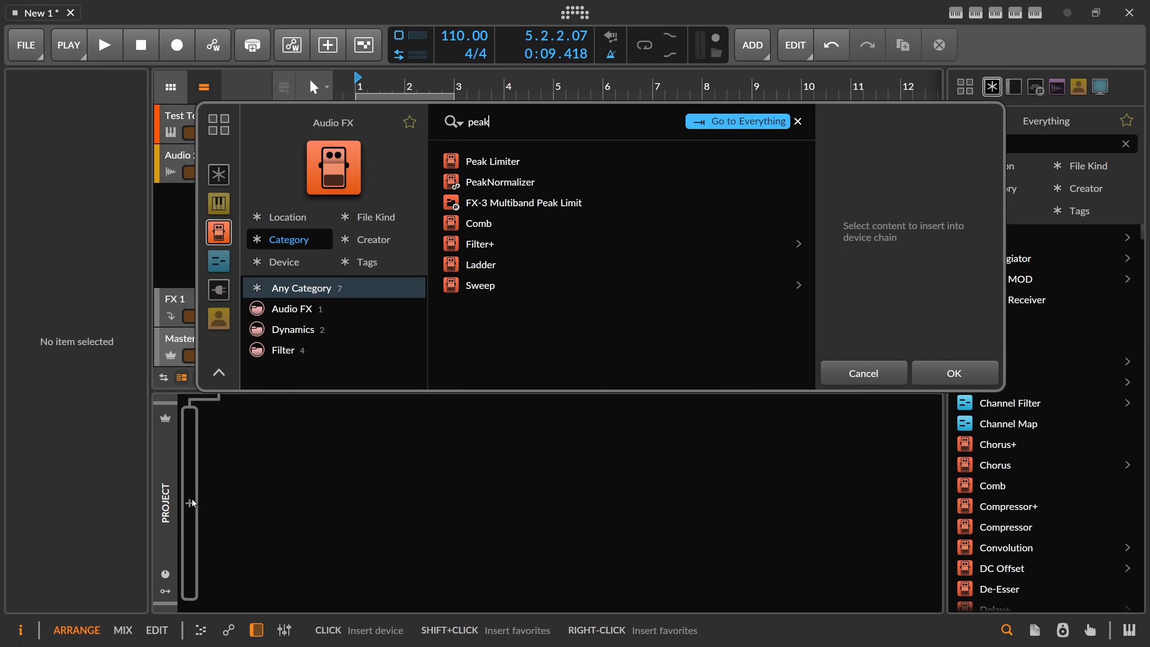
pyautogui.press('Return')
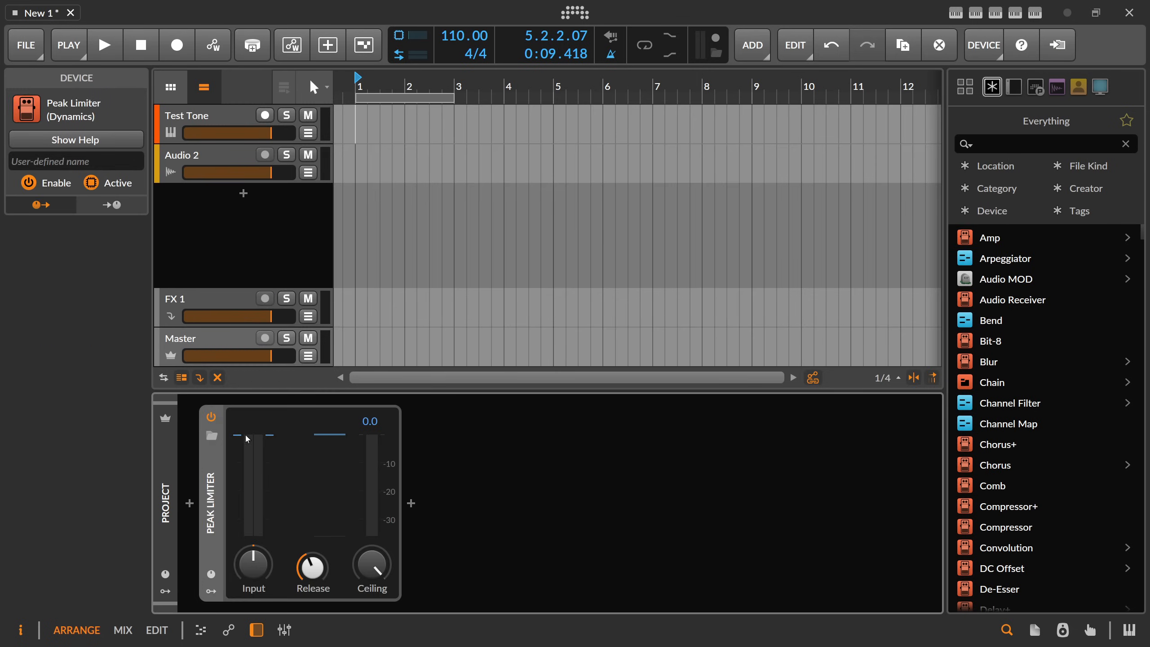
# Delete the EQ+ from the Test Tone track's device chain.
pyautogui.click(217, 121)
pyautogui.click(352, 486)
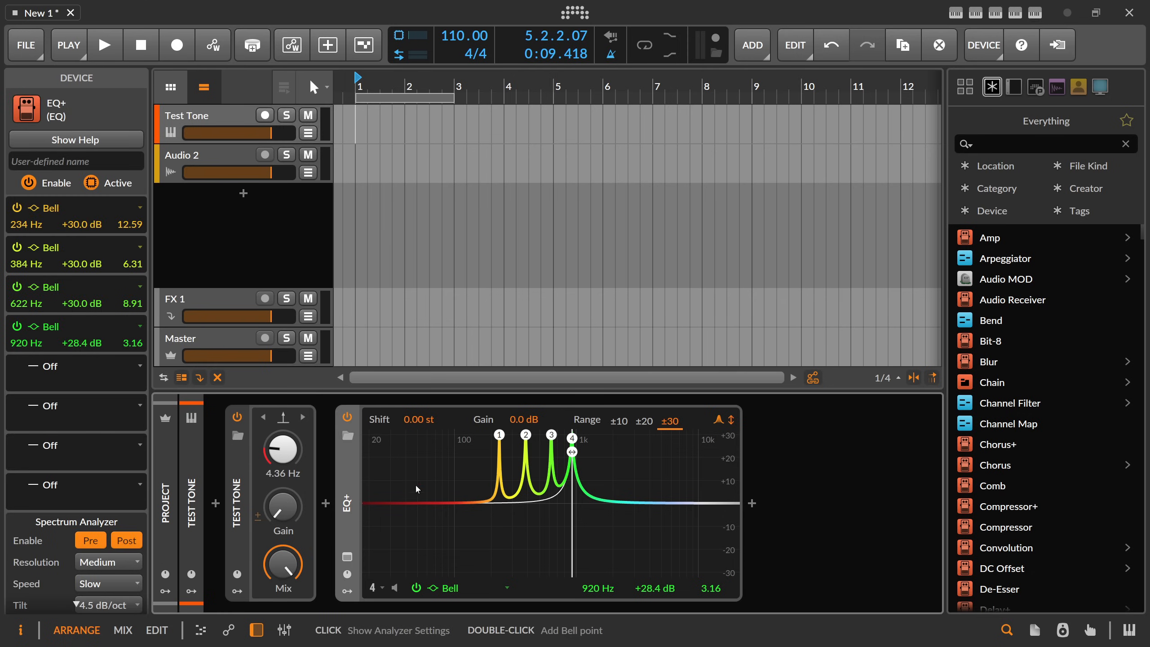
pyautogui.press('Delete')
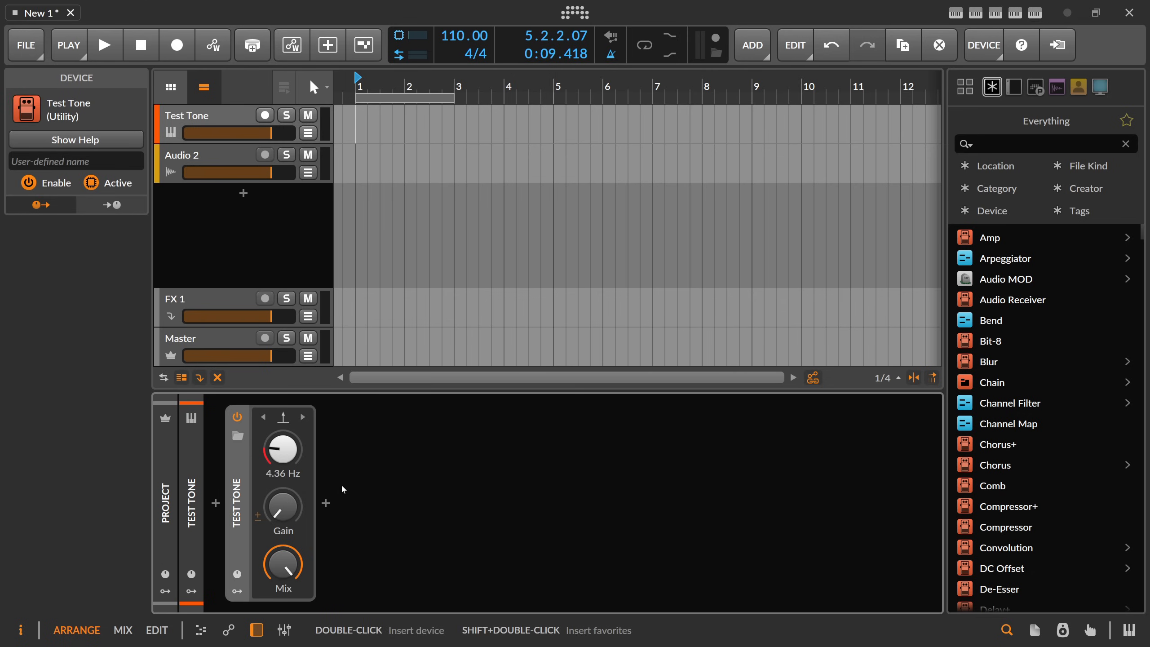
# Insert an FX Grid after the Test Tone and open its patch editor.
pyautogui.doubleClick(344, 487)
pyautogui.write('fx')
pyautogui.press('Return')
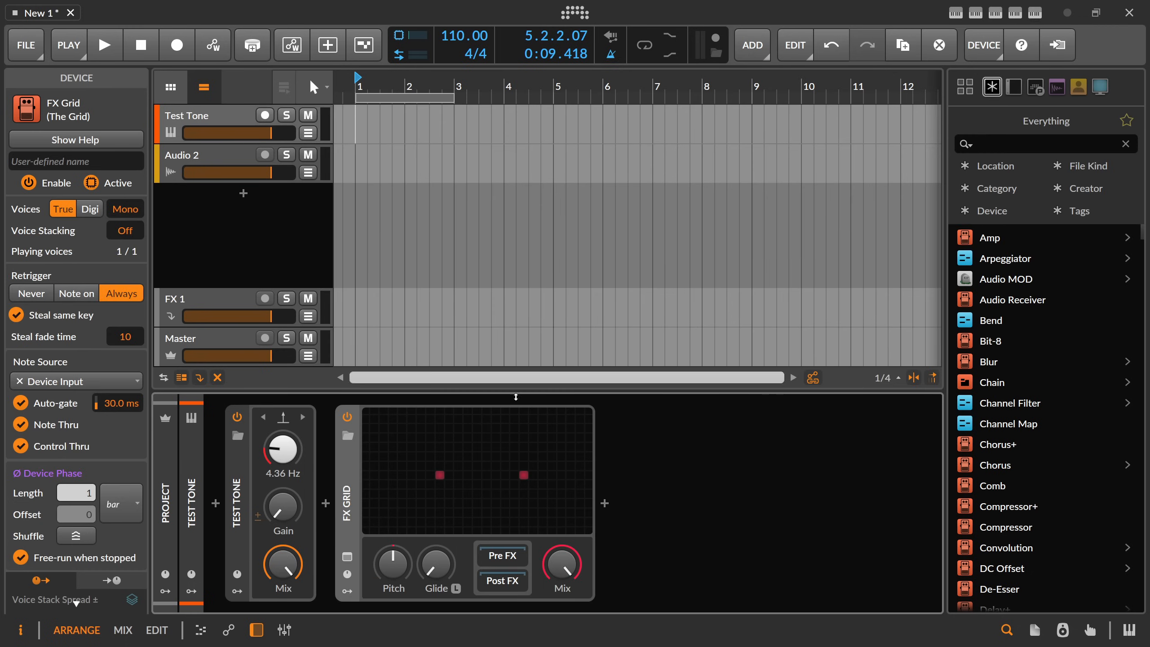
pyautogui.click(512, 420)
pyautogui.scroll(-2, 483, 288)
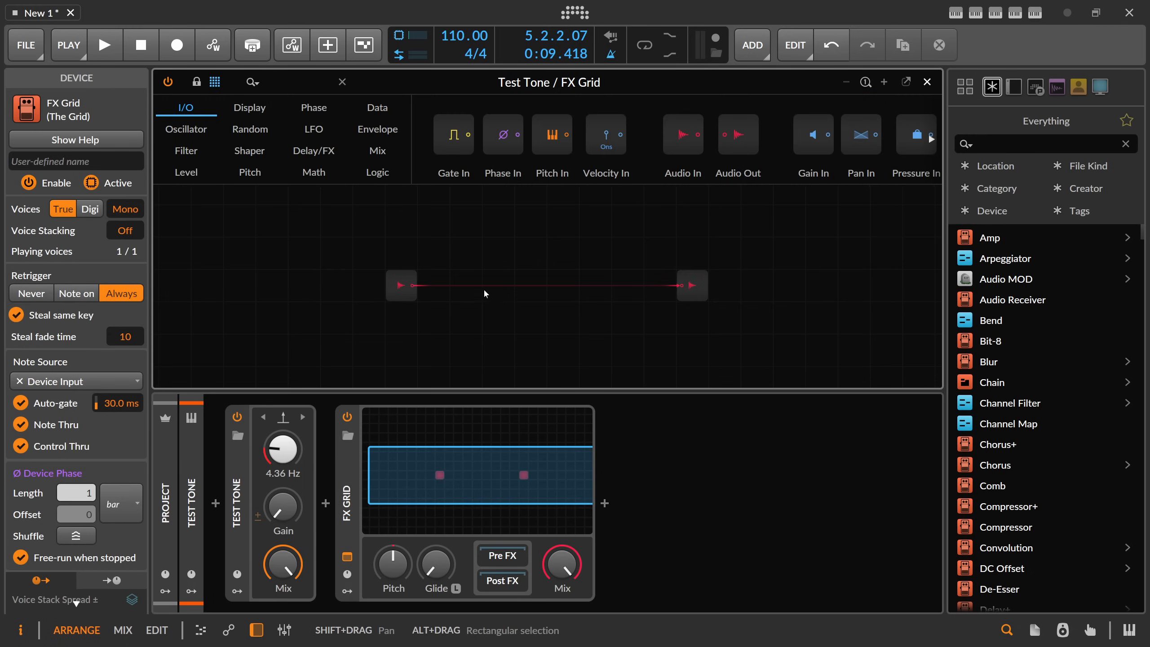
# Add an XP filter module to the FX Grid, wired between the audio input and the audio output.
pyautogui.moveTo(489, 307)
pyautogui.mouseDown()
pyautogui.moveTo(495, 297)
pyautogui.moveTo(487, 301)
pyautogui.mouseUp()
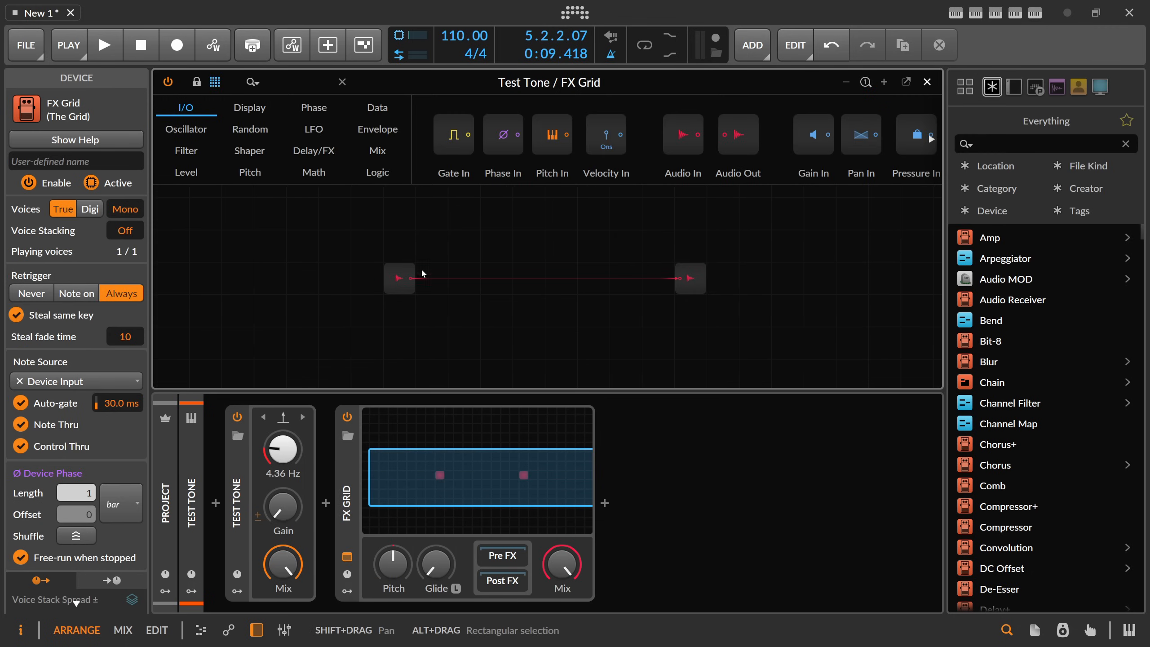
pyautogui.write('xp')
pyautogui.moveTo(178, 124); pyautogui.dragTo(487, 279)
pyautogui.moveTo(572, 278); pyautogui.dragTo(678, 279)
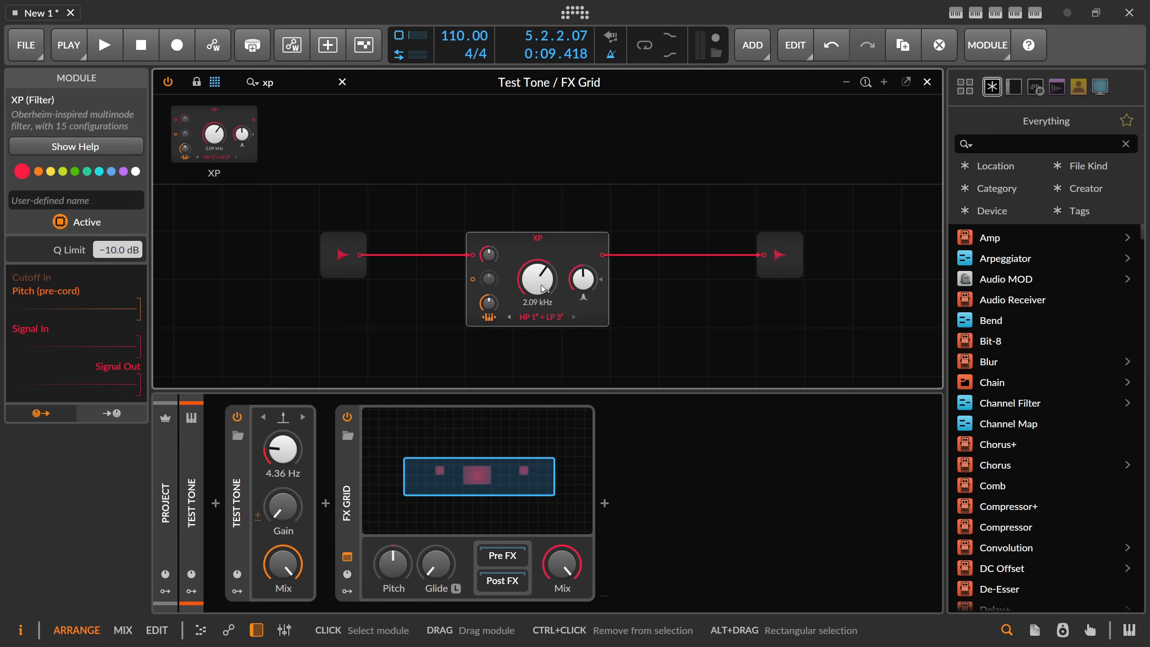
# Lower the XP filter's cutoff to 262 Hz, adjust its resonance, and briefly run playback.
pyautogui.moveTo(533, 288); pyautogui.dragTo(533, 320)
pyautogui.moveTo(583, 278); pyautogui.dragTo(583, 278)
pyautogui.press('space')
pyautogui.press('space')
# Turn the Test Tone gain fully up, set its frequency to about 4.86 Hz, and raise the XP filter's resonance.
pyautogui.moveTo(283, 506); pyautogui.dragTo(283, 506)
pyautogui.moveTo(283, 449); pyautogui.dragTo(283, 448)
pyautogui.moveTo(583, 279); pyautogui.dragTo(583, 279)
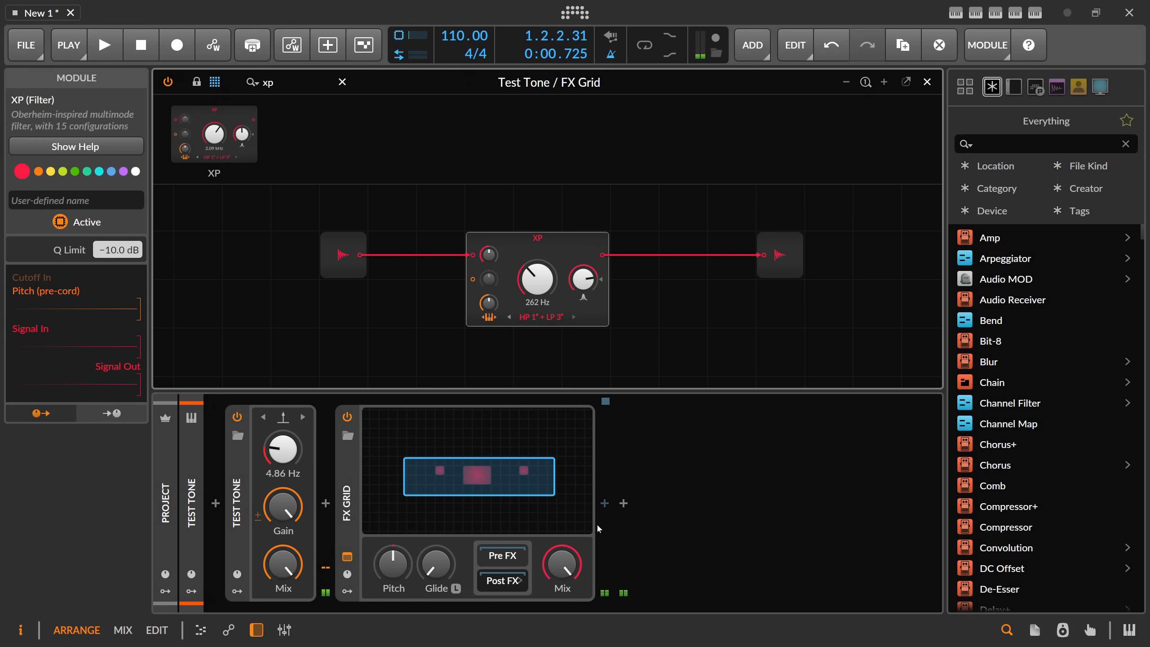
# Insert a Peak Limiter after the FX Grid and raise its input gain.
pyautogui.click(605, 503)
pyautogui.write('peak')
pyautogui.press('Down')
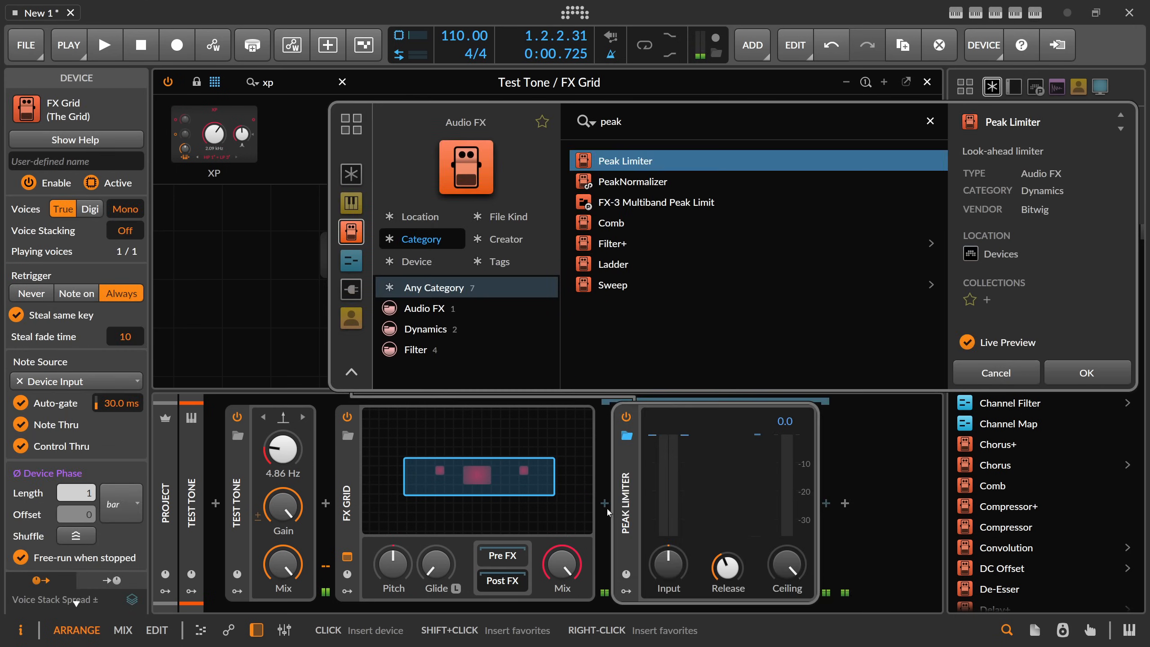
pyautogui.press('Return')
pyautogui.moveTo(669, 563)
pyautogui.mouseDown()
pyautogui.moveTo(669, 537)
pyautogui.moveTo(668, 560)
pyautogui.mouseUp()
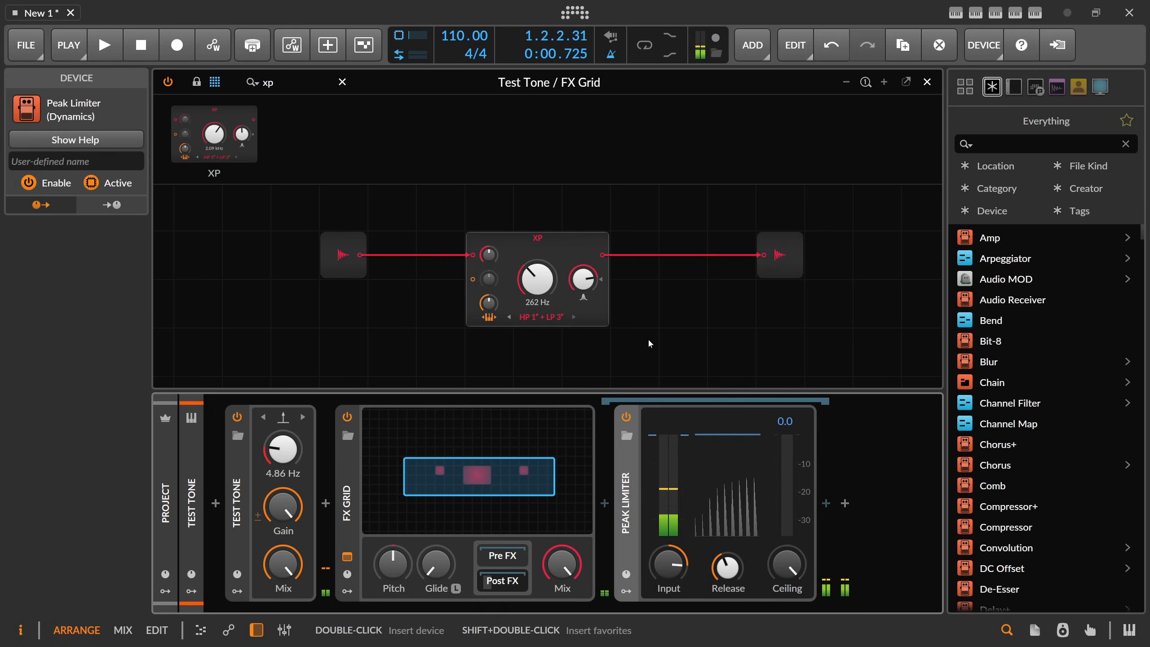
# Try the XP filter in Peak mode with higher resonance, and bring the Peak Limiter's input gain back down to neutral.
pyautogui.click(586, 274)
pyautogui.click(541, 317)
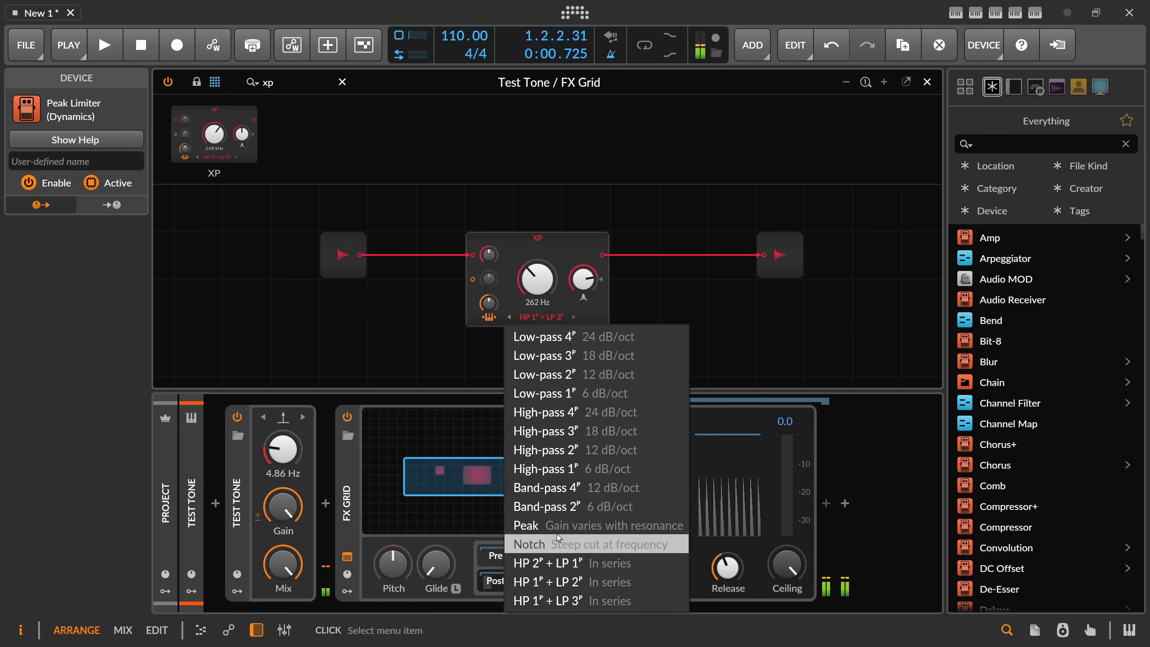
pyautogui.click(571, 525)
pyautogui.moveTo(584, 278); pyautogui.dragTo(584, 280)
pyautogui.moveTo(675, 563); pyautogui.dragTo(672, 601)
pyautogui.moveTo(584, 279); pyautogui.dragTo(584, 278)
# Switch the XP filter to Band-pass 4, raise the Peak Limiter's input to about 13 dB, and turn the Test Tone gain fully down.
pyautogui.click(540, 317)
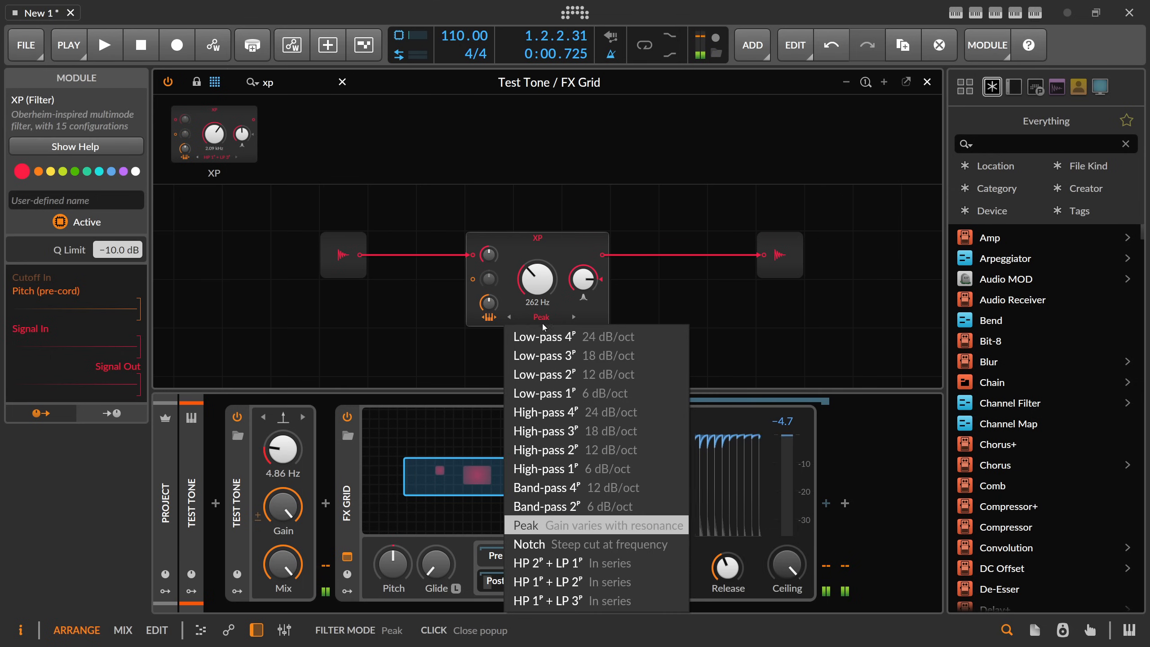
pyautogui.click(582, 486)
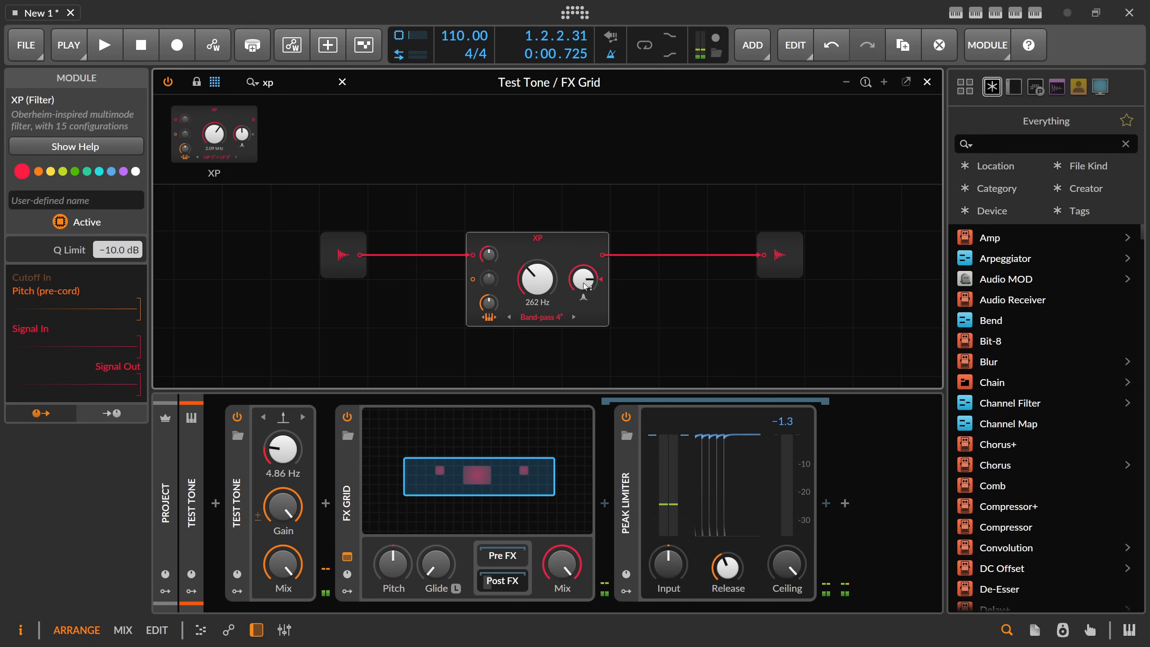
pyautogui.moveTo(661, 463); pyautogui.dragTo(661, 439)
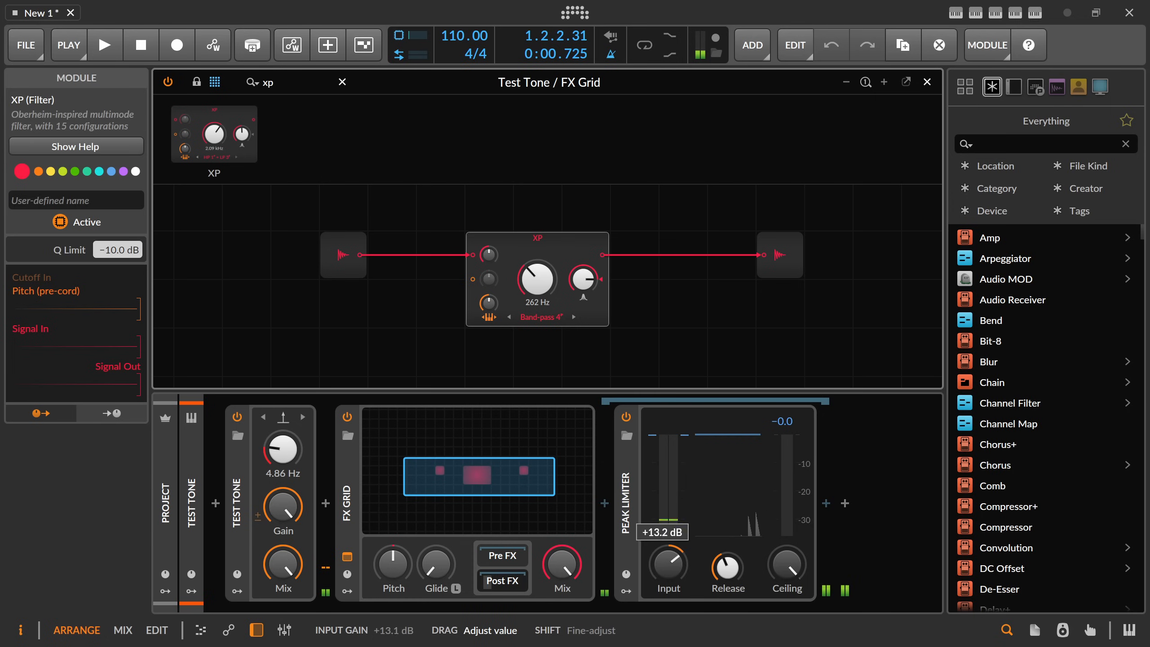
pyautogui.moveTo(668, 563); pyautogui.dragTo(668, 561)
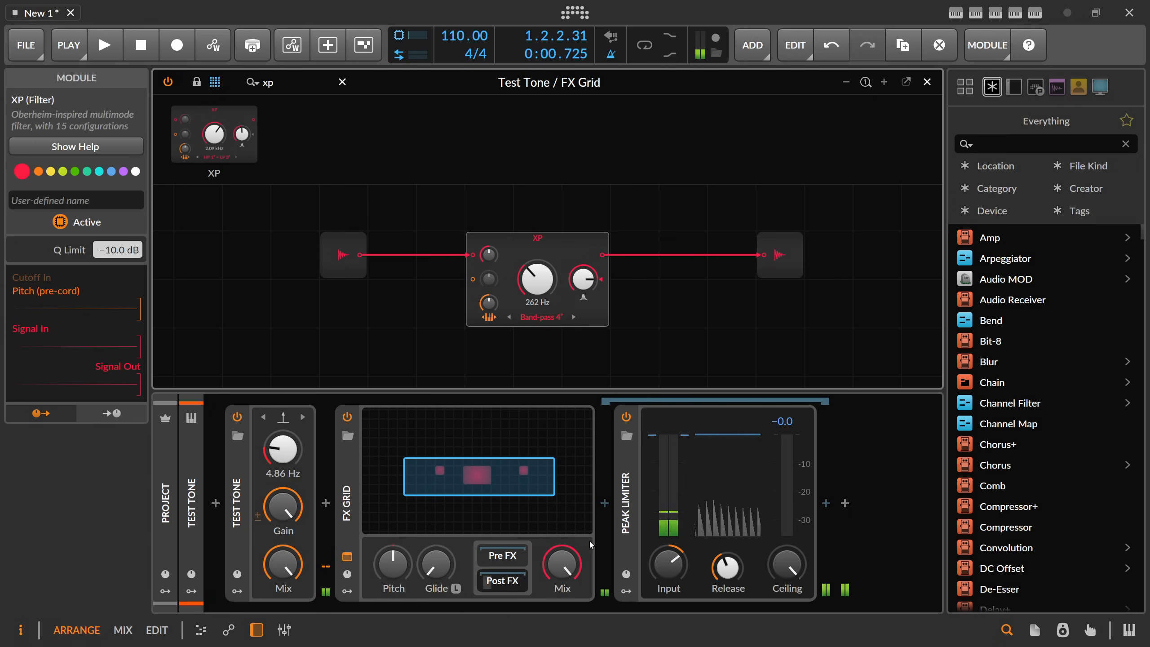
pyautogui.moveTo(284, 508); pyautogui.dragTo(284, 598)
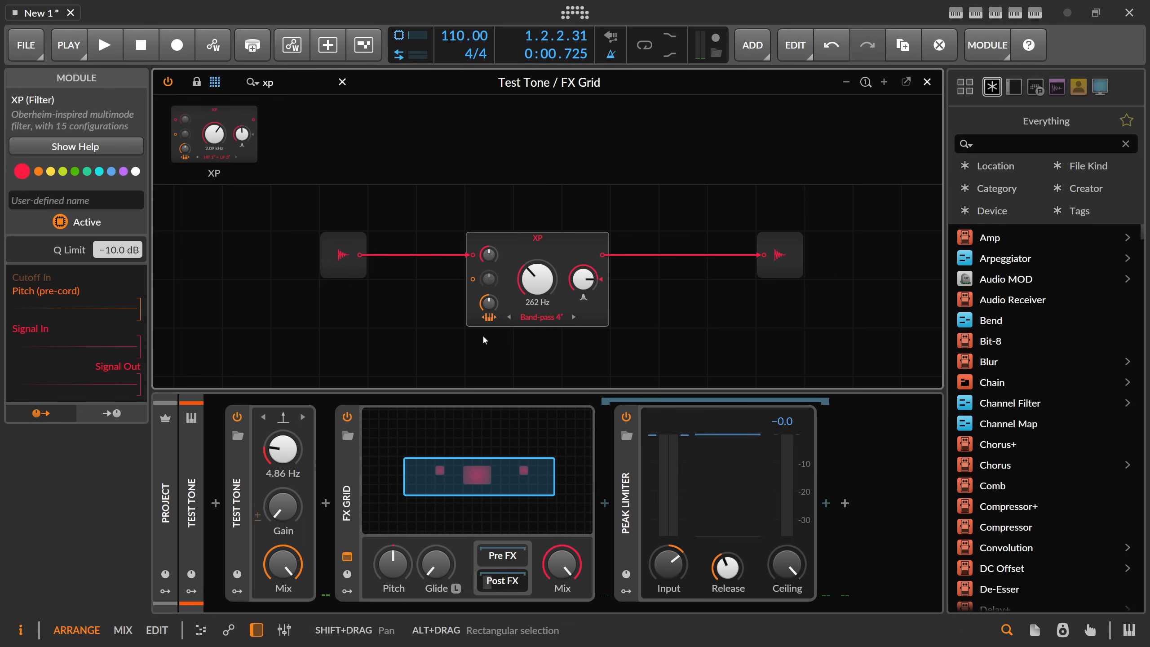
# Search the grid modules for "pitch" and place a Pitch module below the audio input.
pyautogui.moveTo(421, 352); pyautogui.dragTo(470, 322)
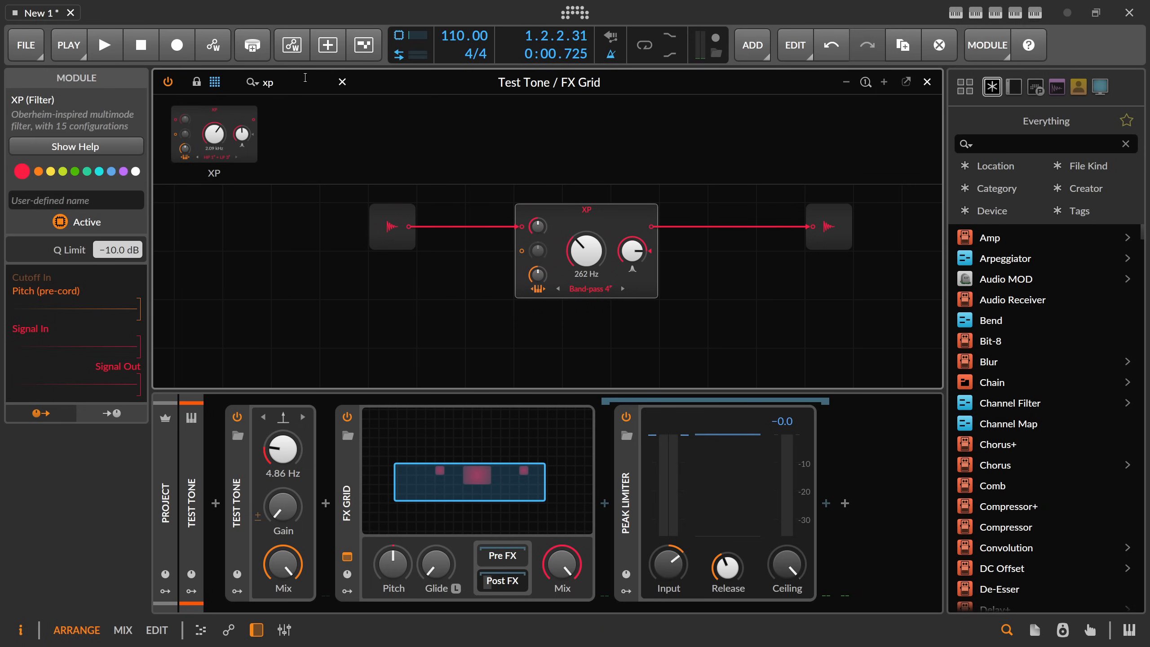
pyautogui.click(216, 82)
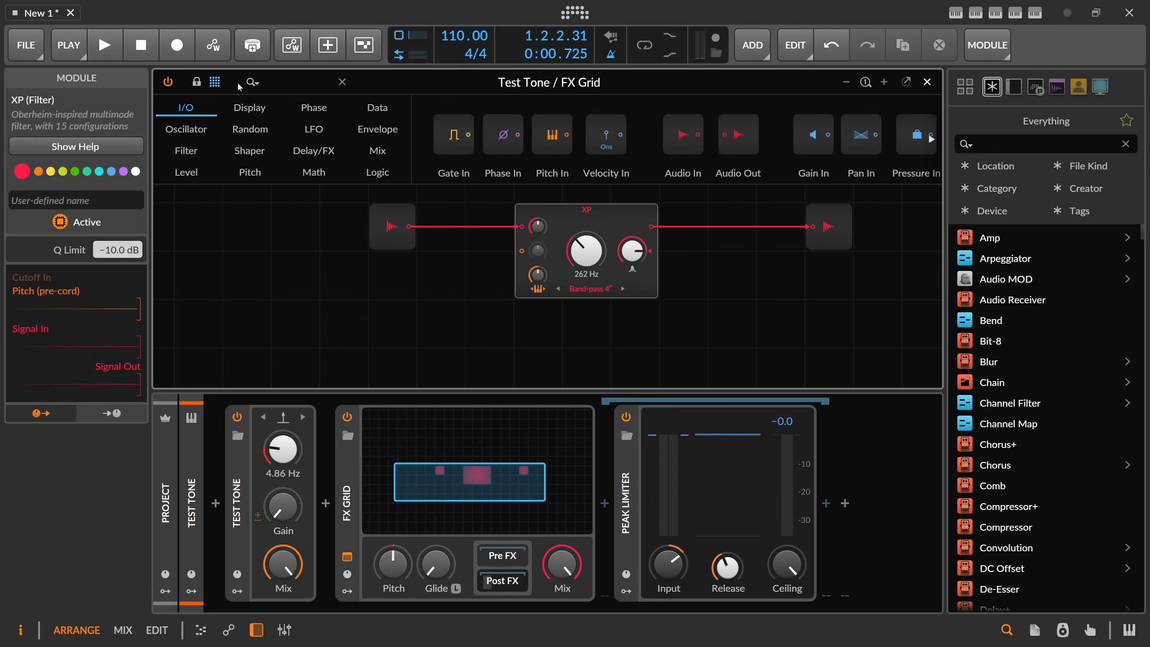
pyautogui.write('pitch')
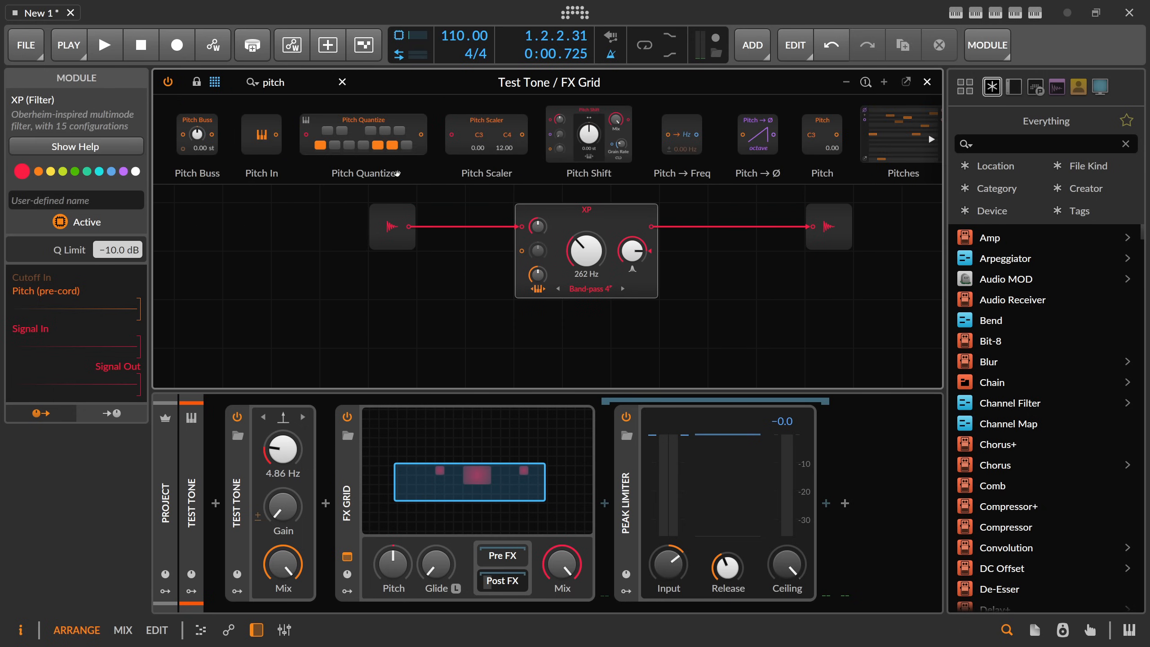
pyautogui.moveTo(821, 136); pyautogui.dragTo(400, 329)
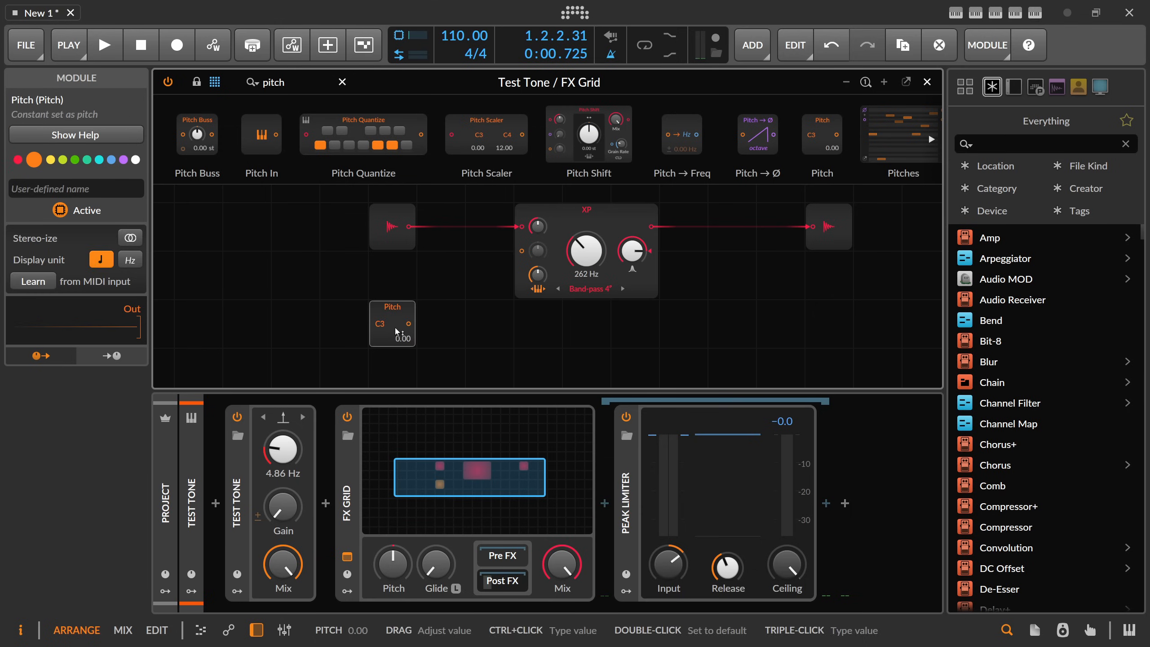
# Connect the Pitch module to the XP filter's cutoff input with 120 st modulation, and disable the filter's pitch pre-cord with keytracking at zero.
pyautogui.hscroll(3, 367, 331)
pyautogui.scroll(1, 367, 331)
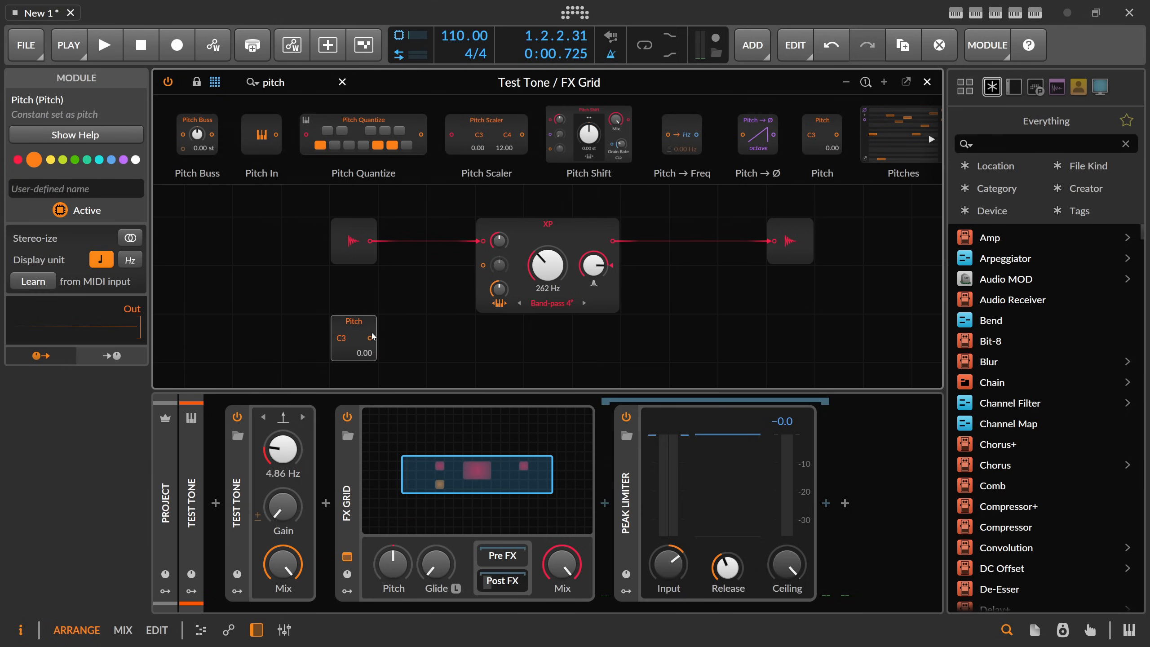
pyautogui.moveTo(420, 303); pyautogui.dragTo(500, 237)
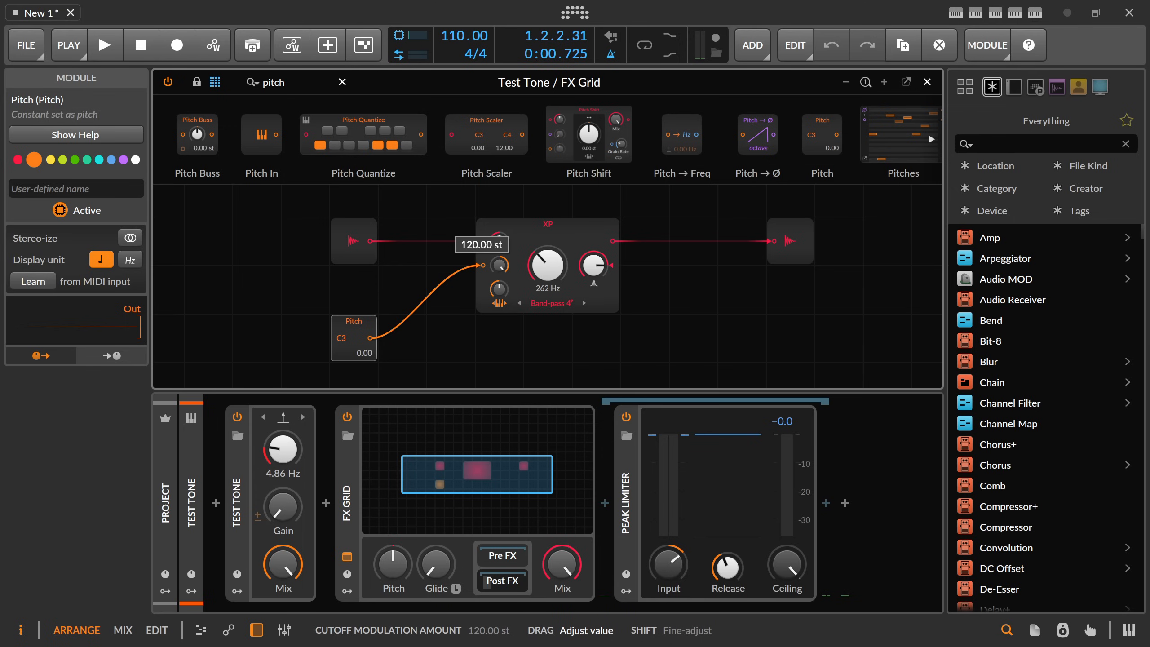
pyautogui.click(503, 302)
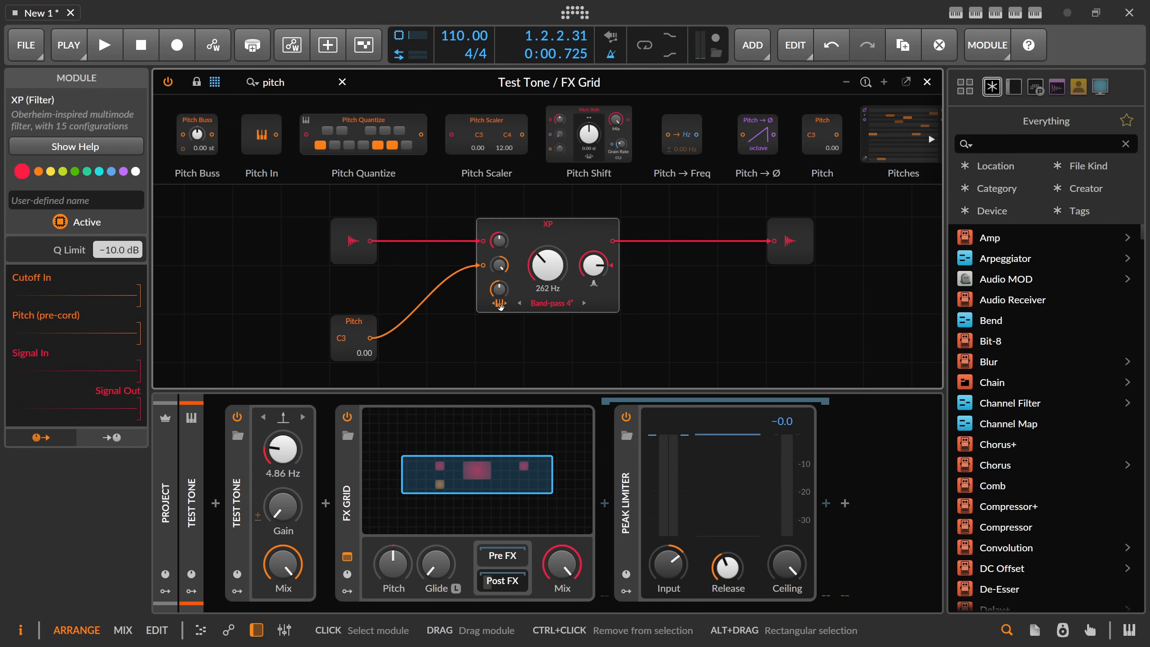
pyautogui.moveTo(499, 289); pyautogui.dragTo(500, 330)
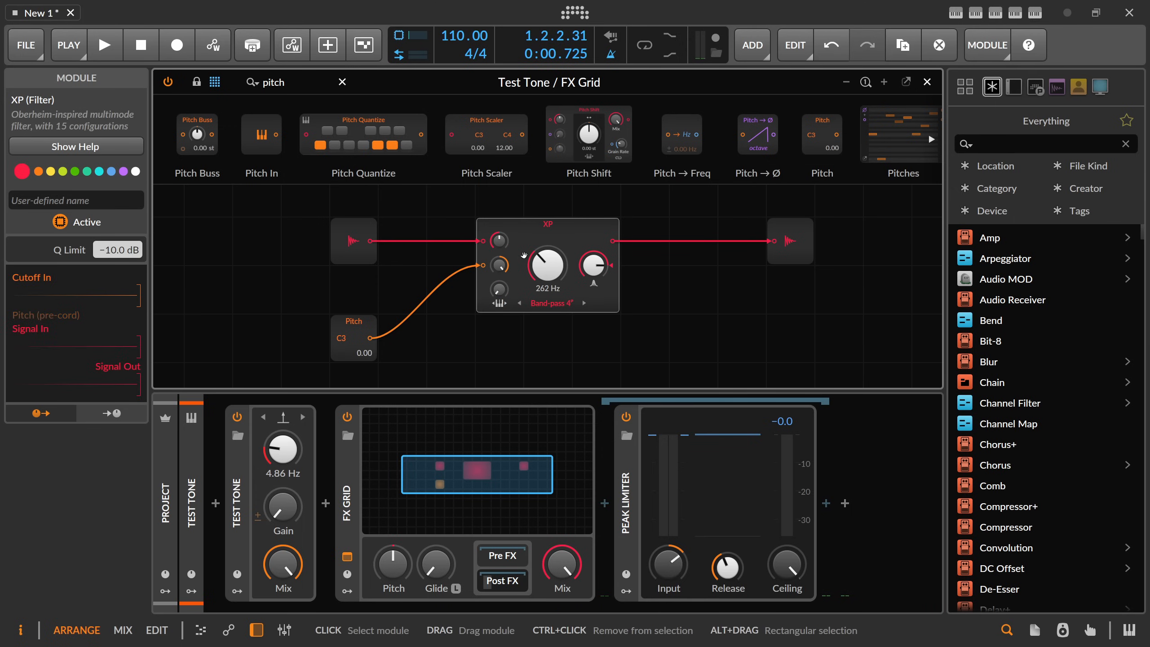
# Move the audio input module farther away from the XP filter to leave space between them.
pyautogui.click(374, 215)
pyautogui.moveTo(358, 230); pyautogui.dragTo(260, 232)
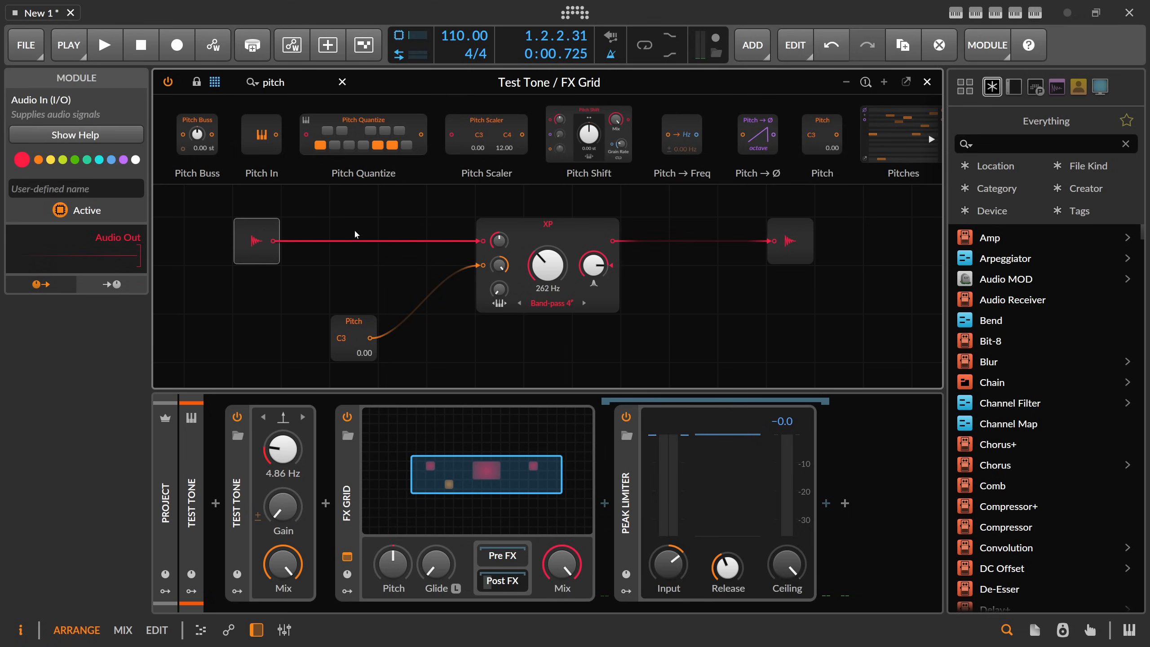
pyautogui.moveTo(373, 221); pyautogui.dragTo(360, 234)
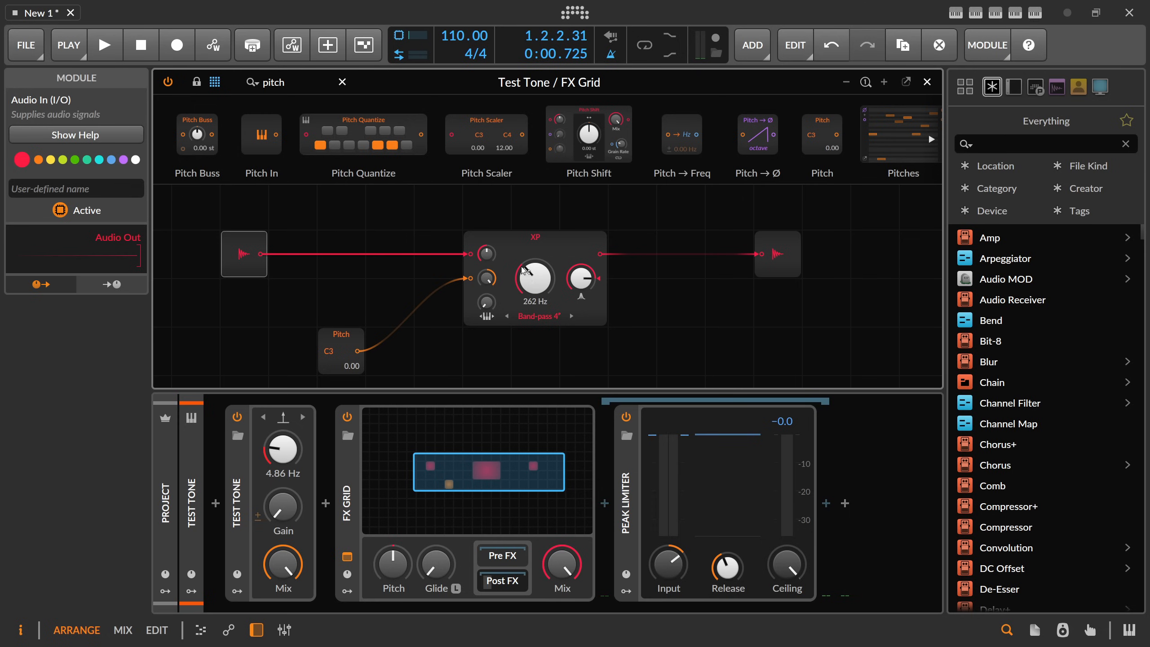
# Audition the resonator with the Test Tone gain raised and a changed Pitch value, and undo both changes.
pyautogui.moveTo(290, 499); pyautogui.dragTo(288, 502)
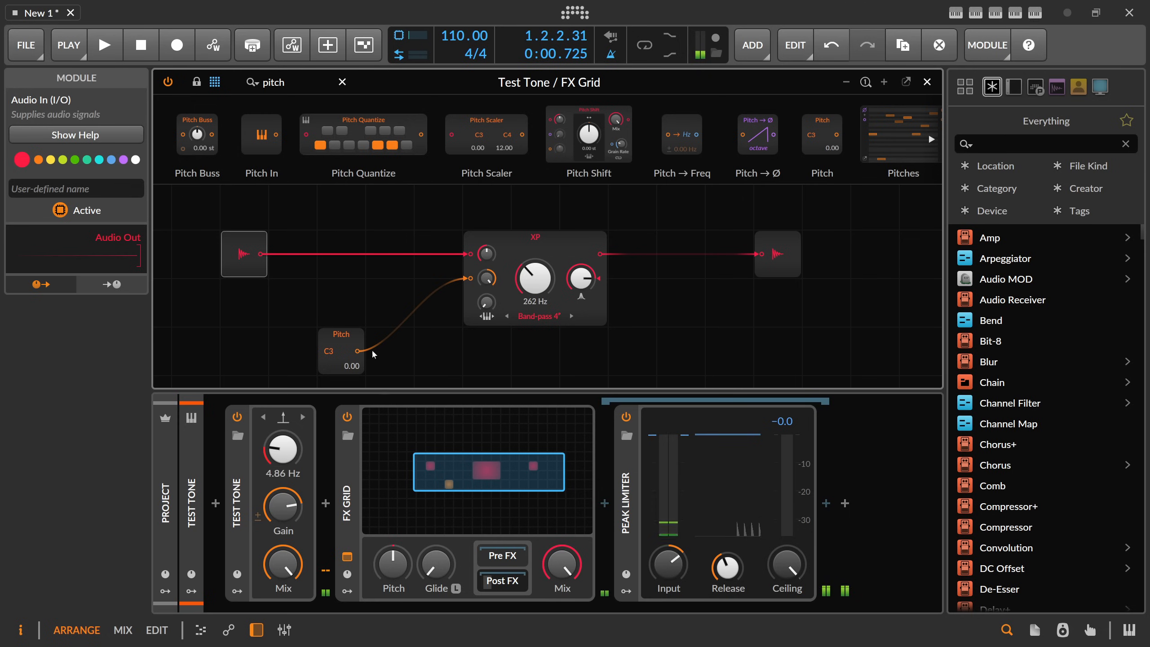
pyautogui.moveTo(335, 358); pyautogui.dragTo(335, 333)
pyautogui.hotkey('ctrl', 'z')
pyautogui.hotkey('ctrl', 'z')
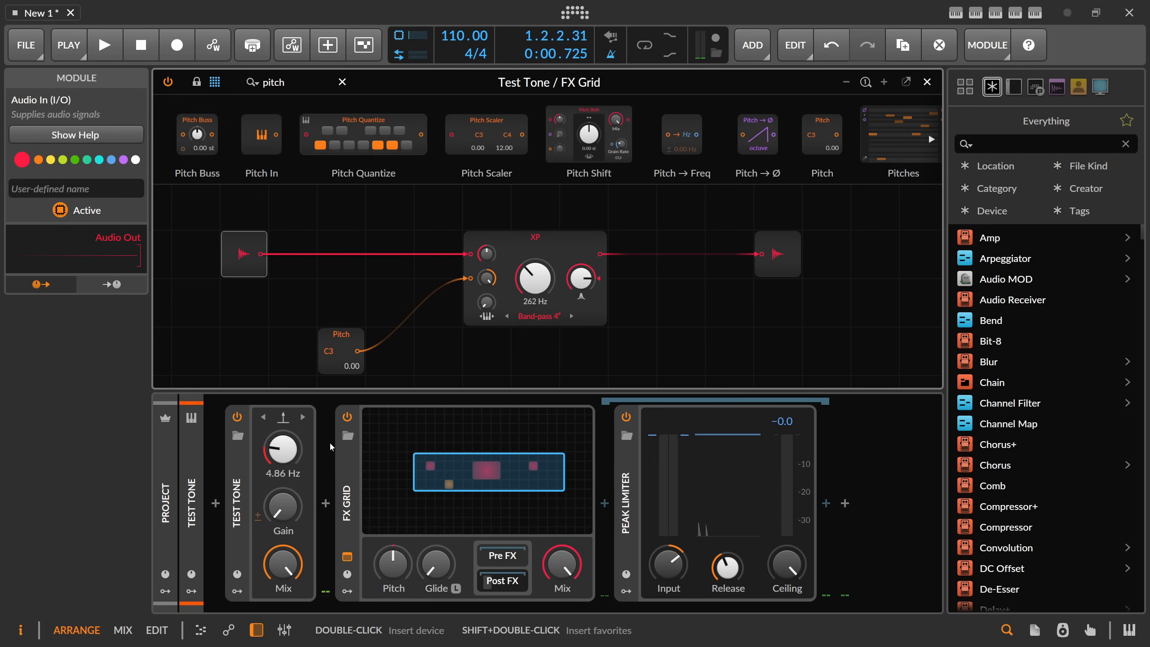
# Set the FX Grid's voice stacking to 3 and move the Pitch module up, level with the XP filter's lower half.
pyautogui.click(347, 468)
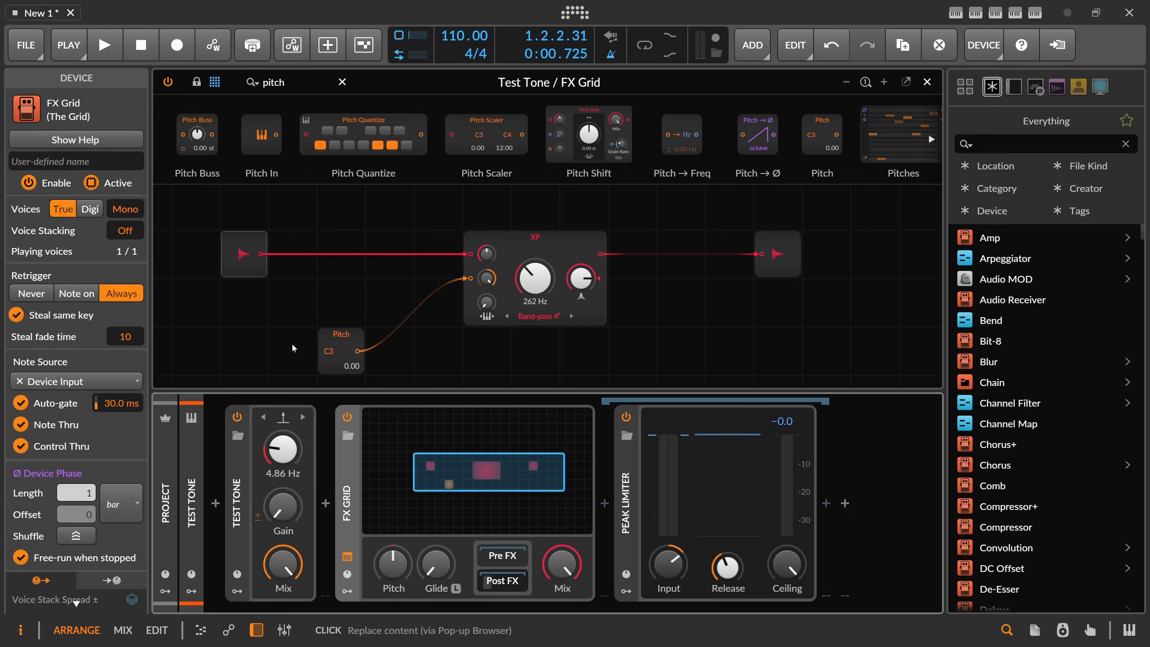
pyautogui.moveTo(126, 237)
pyautogui.mouseDown()
pyautogui.moveTo(126, 215)
pyautogui.moveTo(126, 226)
pyautogui.mouseUp()
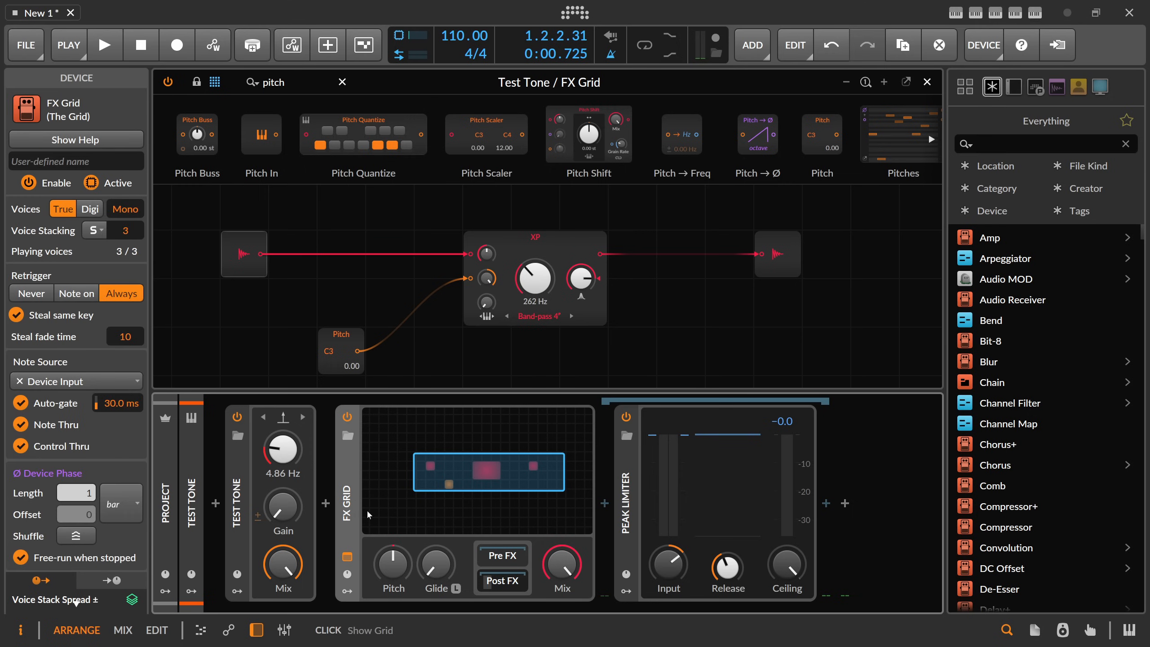
pyautogui.moveTo(344, 338); pyautogui.dragTo(344, 288)
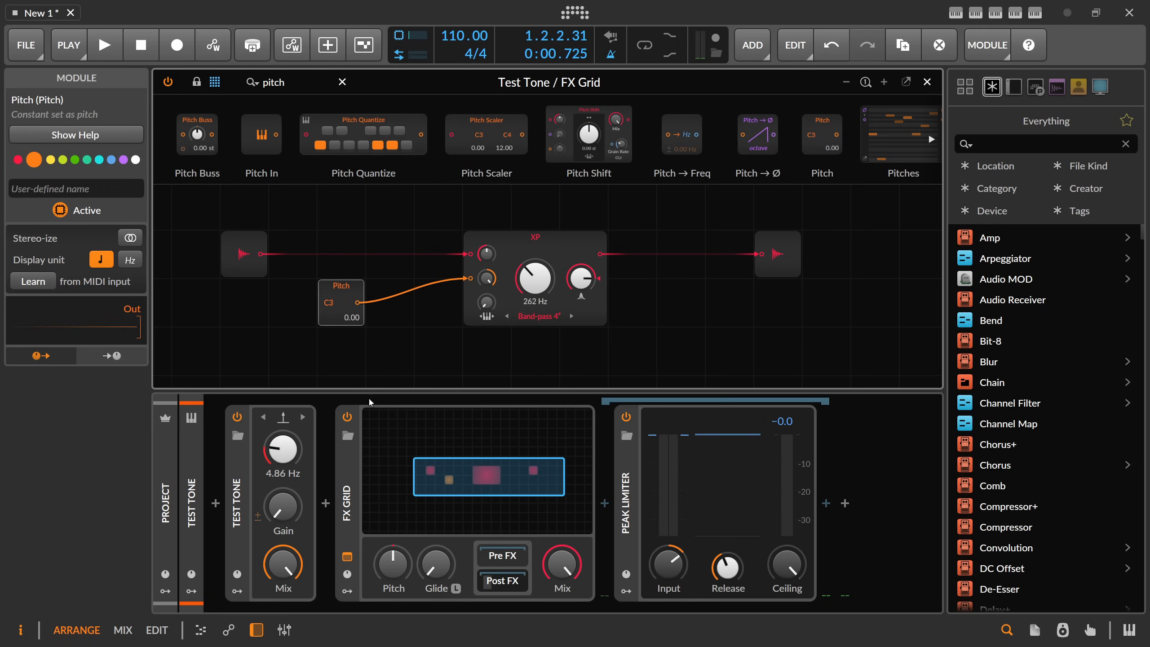
pyautogui.click(363, 515)
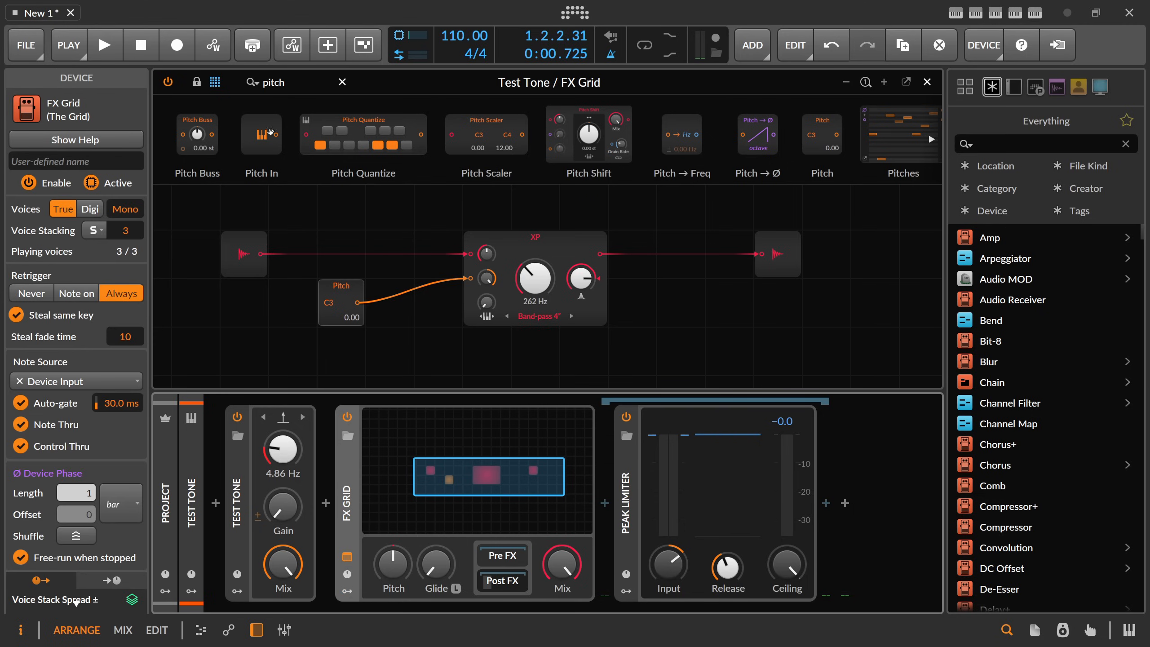
# Search the grid modules for "dice" and place a Dice module directly below the Pitch module.
pyautogui.moveTo(292, 82); pyautogui.dragTo(253, 83)
pyautogui.write('ice')
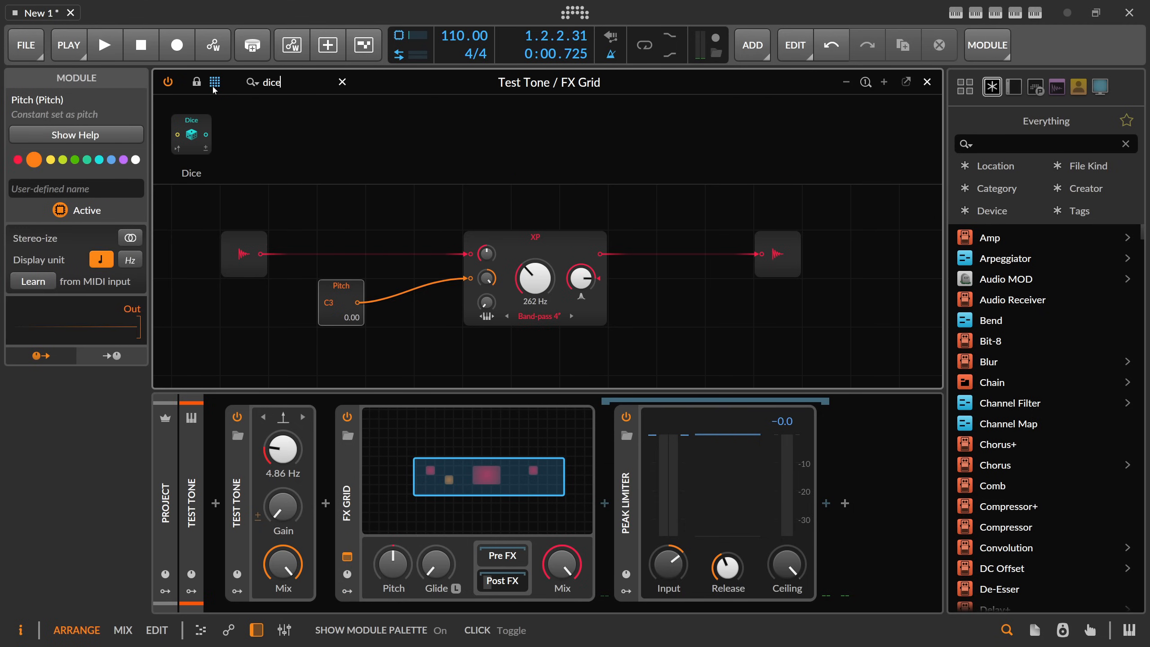
pyautogui.moveTo(192, 134); pyautogui.dragTo(362, 360)
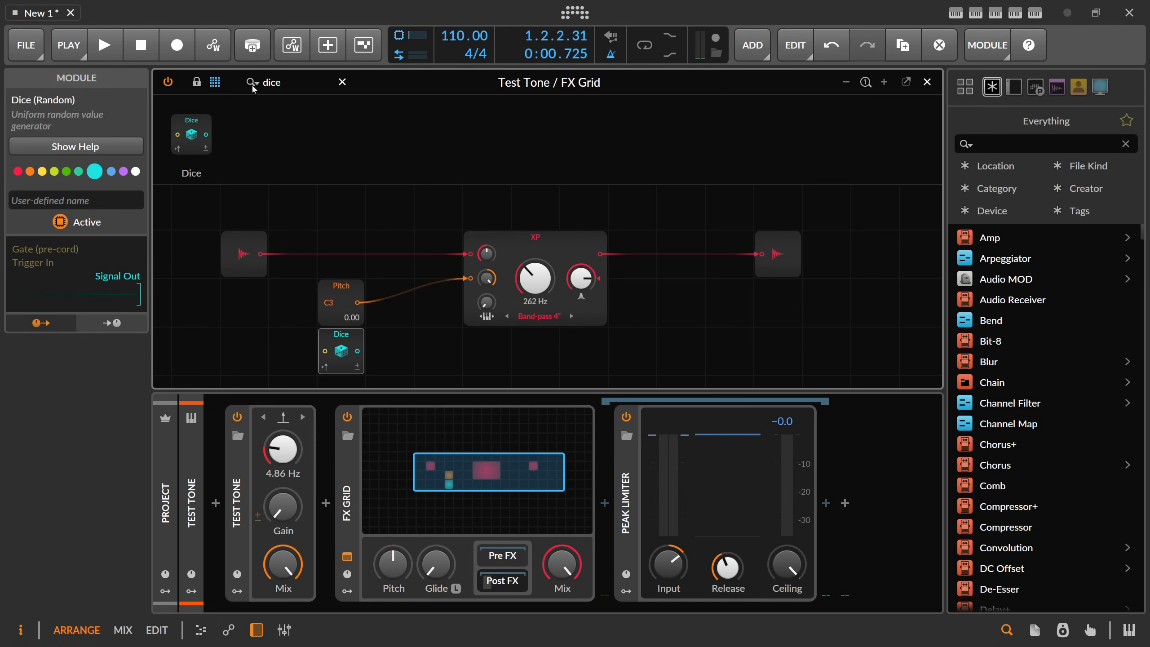
# Search the grid modules for "trigg" and place a Trigger module in front of Dice, wired into its trigger input.
pyautogui.moveTo(288, 83); pyautogui.dragTo(260, 83)
pyautogui.write('trigg')
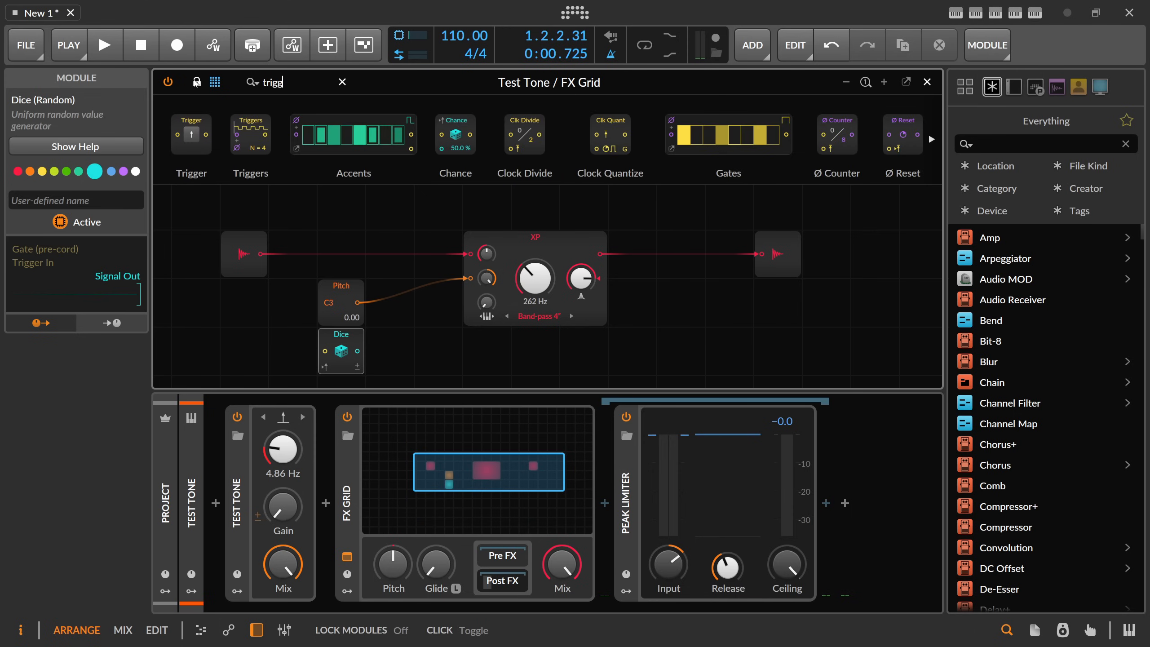
pyautogui.moveTo(194, 137); pyautogui.dragTo(325, 351)
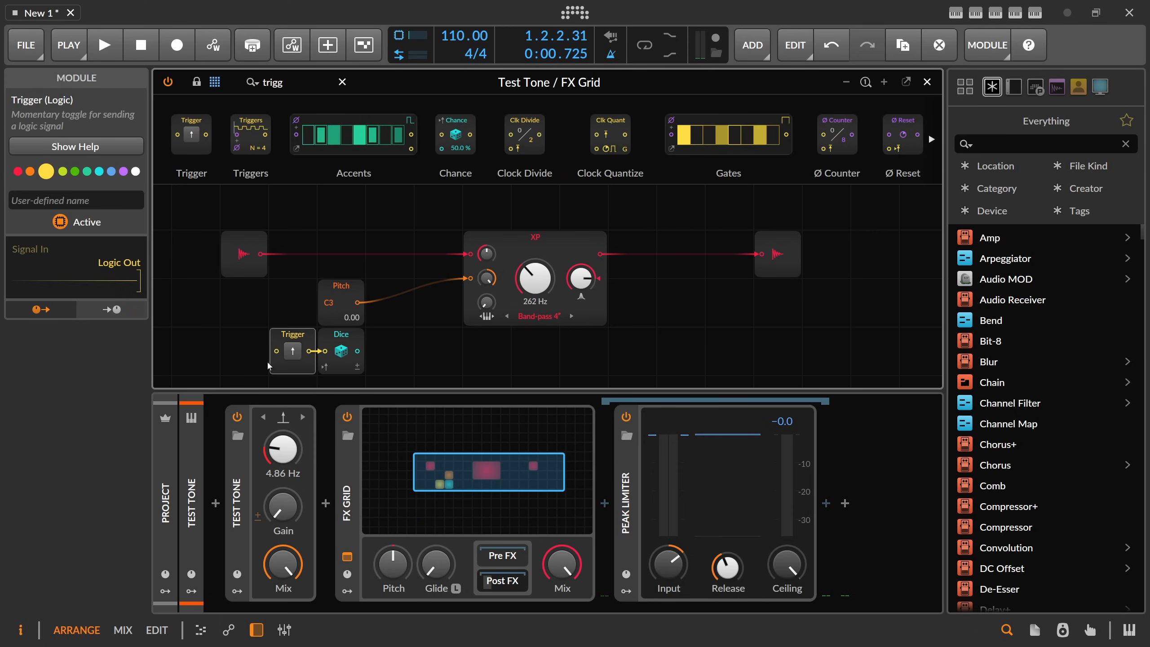
pyautogui.click(338, 481)
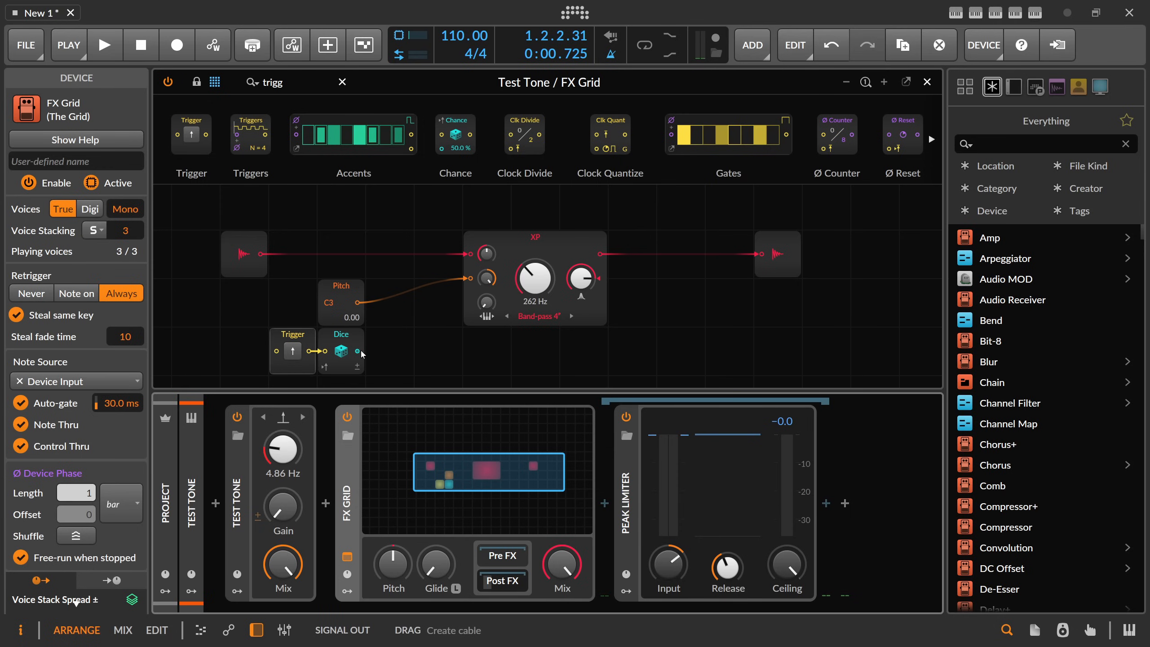
# Place a Modulator Out after Dice, wired to its output, and assign it to the Pitch module's value with 23.94 st modulation.
pyautogui.moveTo(292, 83); pyautogui.dragTo(189, 82)
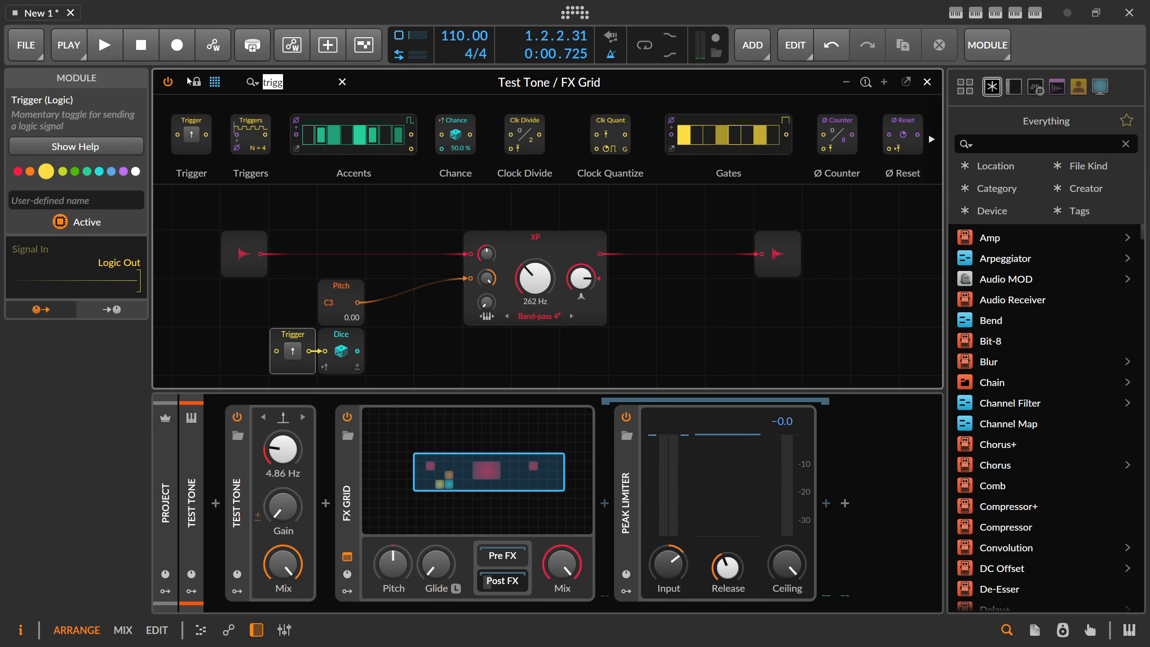
pyautogui.press('BackSpace')
pyautogui.write('mod')
pyautogui.moveTo(287, 131); pyautogui.dragTo(390, 351)
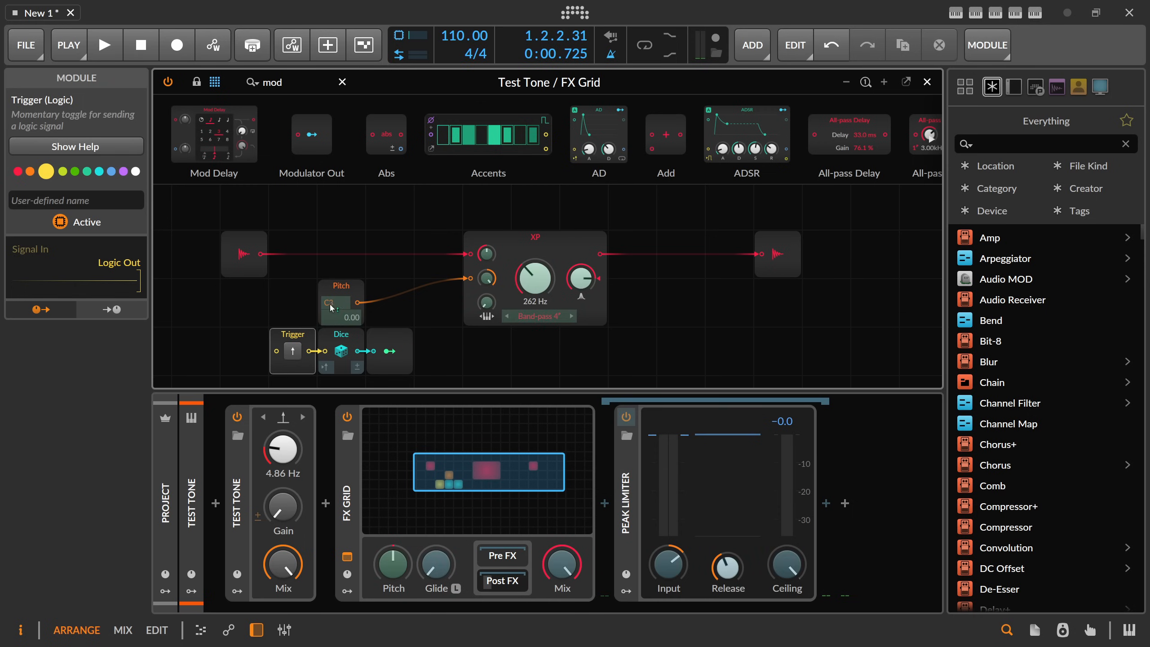
pyautogui.moveTo(333, 304)
pyautogui.mouseDown()
pyautogui.moveTo(333, 272)
pyautogui.moveTo(333, 298)
pyautogui.mouseUp()
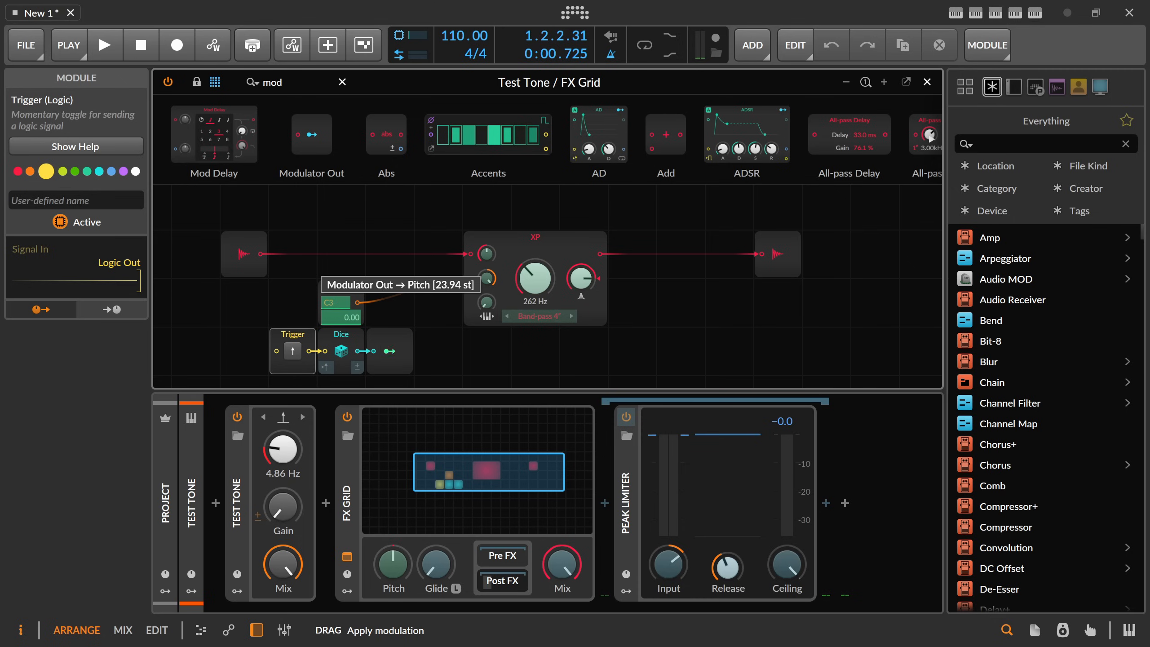
pyautogui.moveTo(333, 298); pyautogui.dragTo(333, 299)
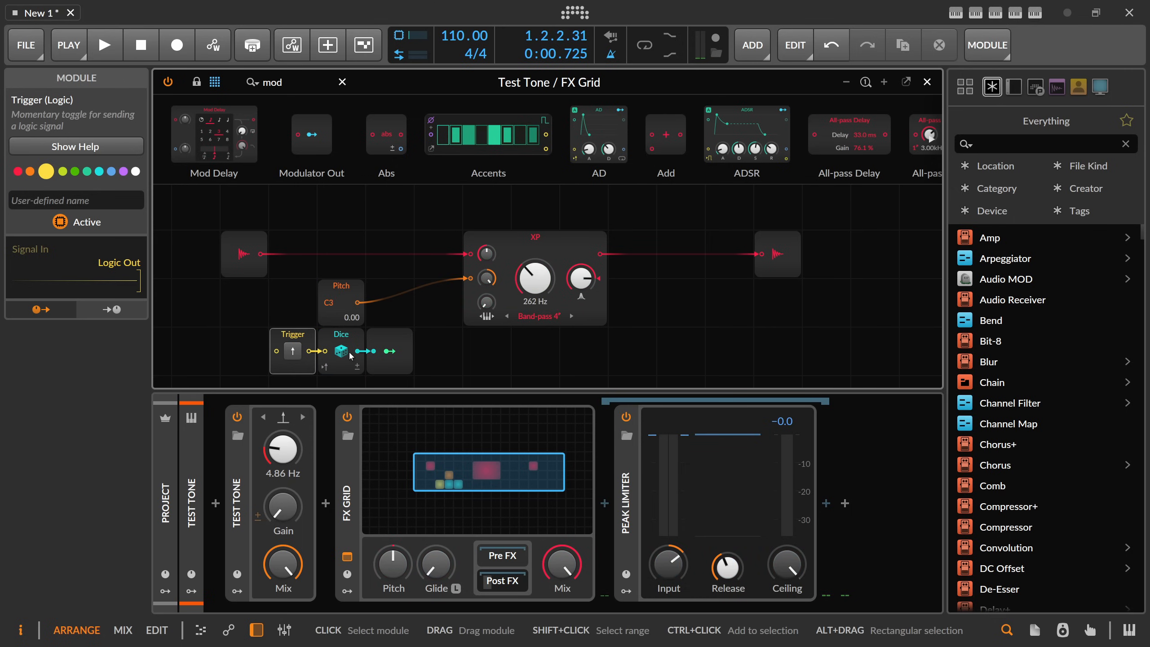
# Audition random pitches with the Test Tone gain temporarily raised, and set the Peak Limiter's input to about 16.4 dB.
pyautogui.press('space')
pyautogui.press('space')
pyautogui.moveTo(277, 497); pyautogui.dragTo(277, 480)
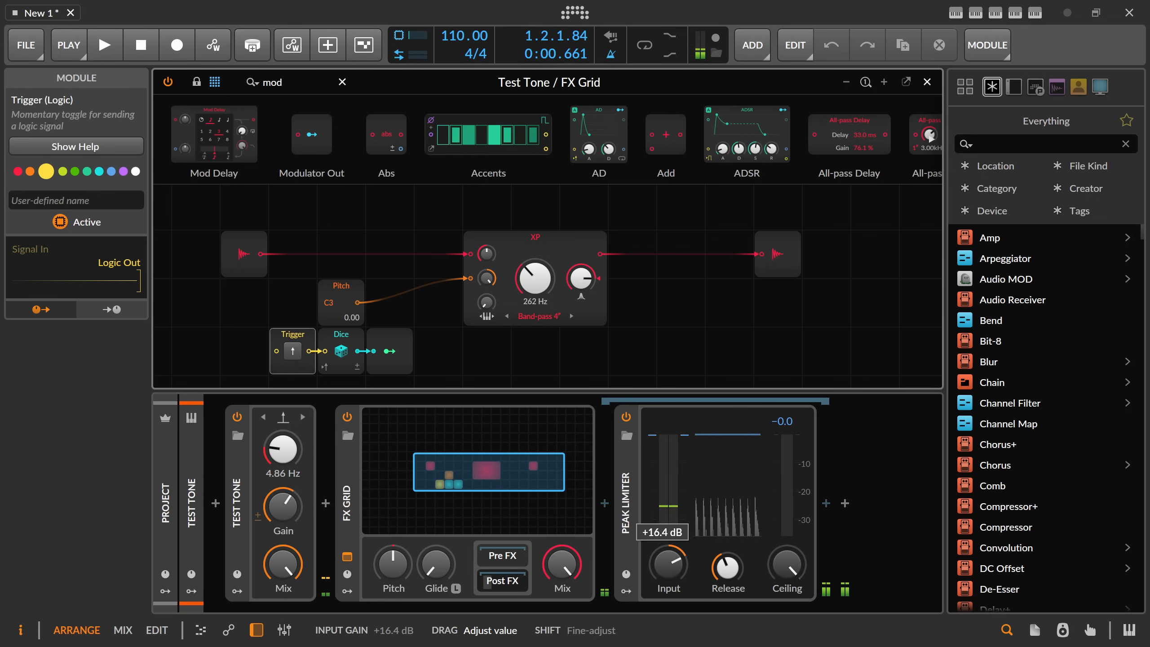
pyautogui.moveTo(284, 505); pyautogui.dragTo(284, 478)
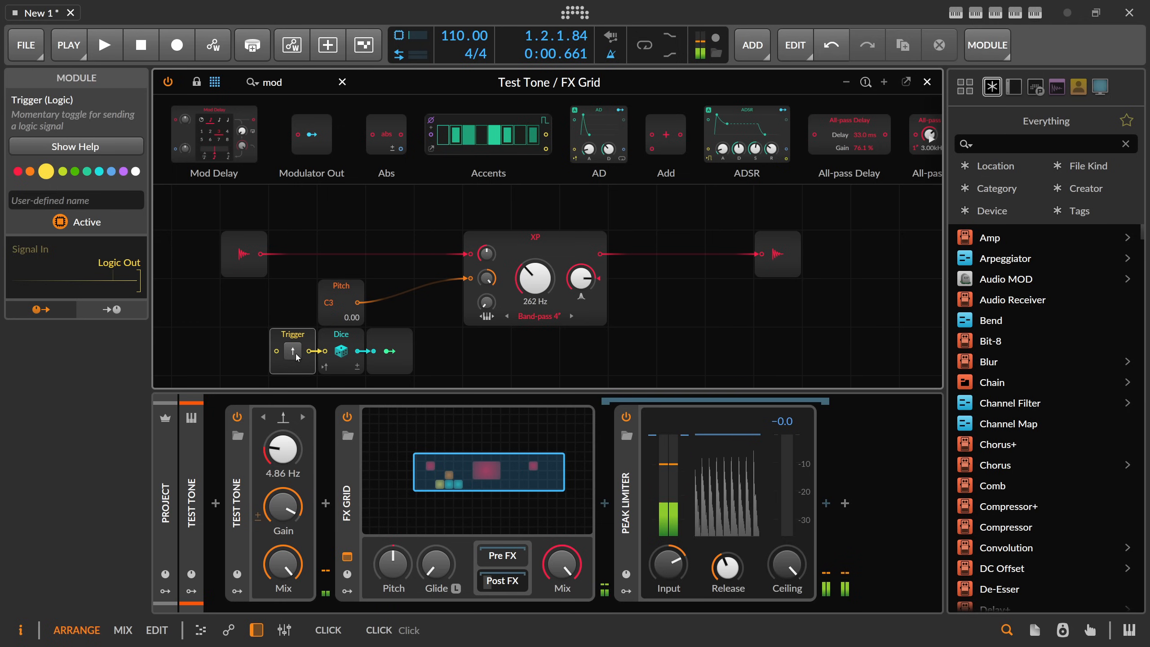
pyautogui.moveTo(291, 503); pyautogui.dragTo(291, 525)
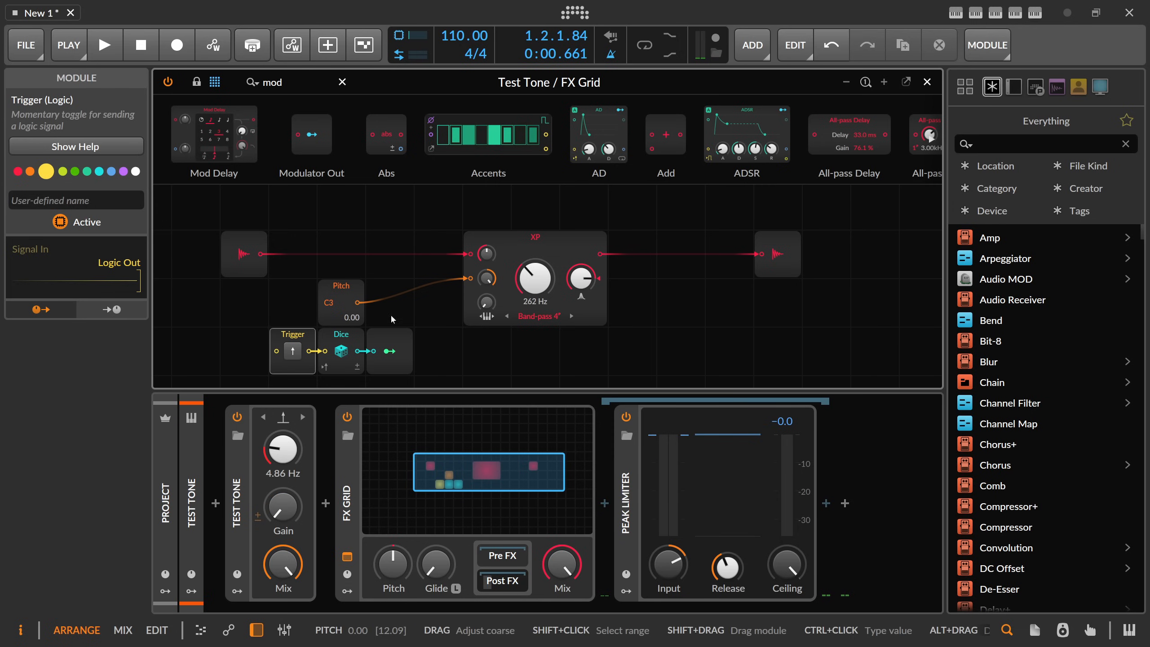
# Set the FX Grid's voice stacking to 6 and audition the Test Tone at 3.24 Hz, ending with its gain fully down.
pyautogui.click(345, 463)
pyautogui.moveTo(124, 233); pyautogui.dragTo(124, 212)
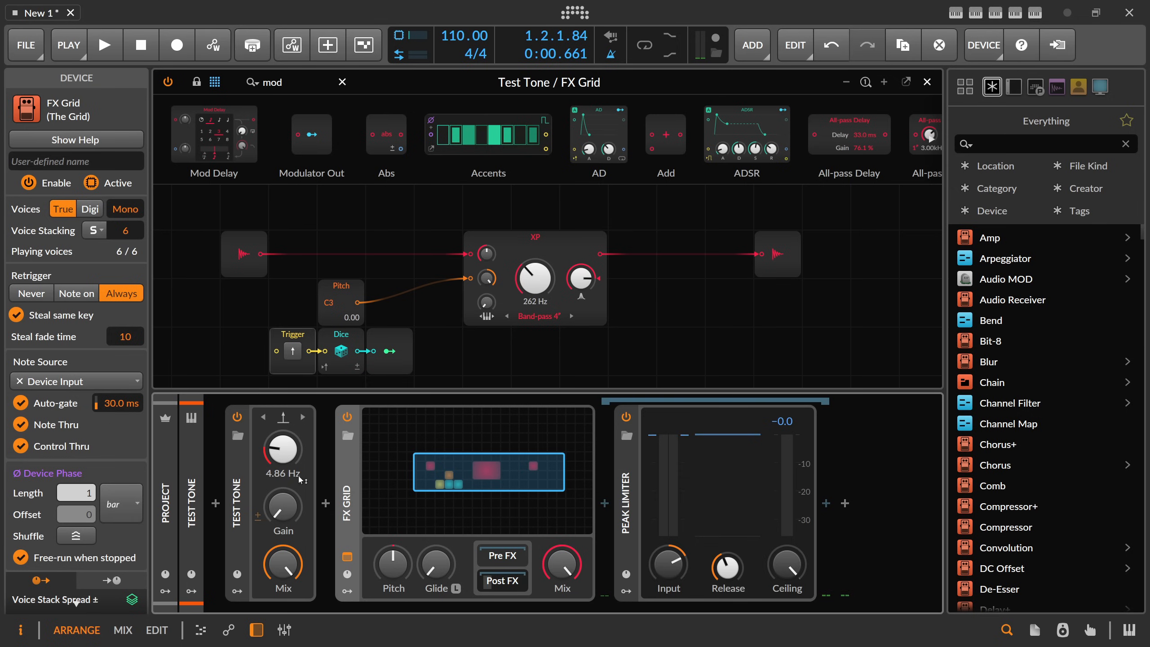
pyautogui.moveTo(289, 504); pyautogui.dragTo(290, 455)
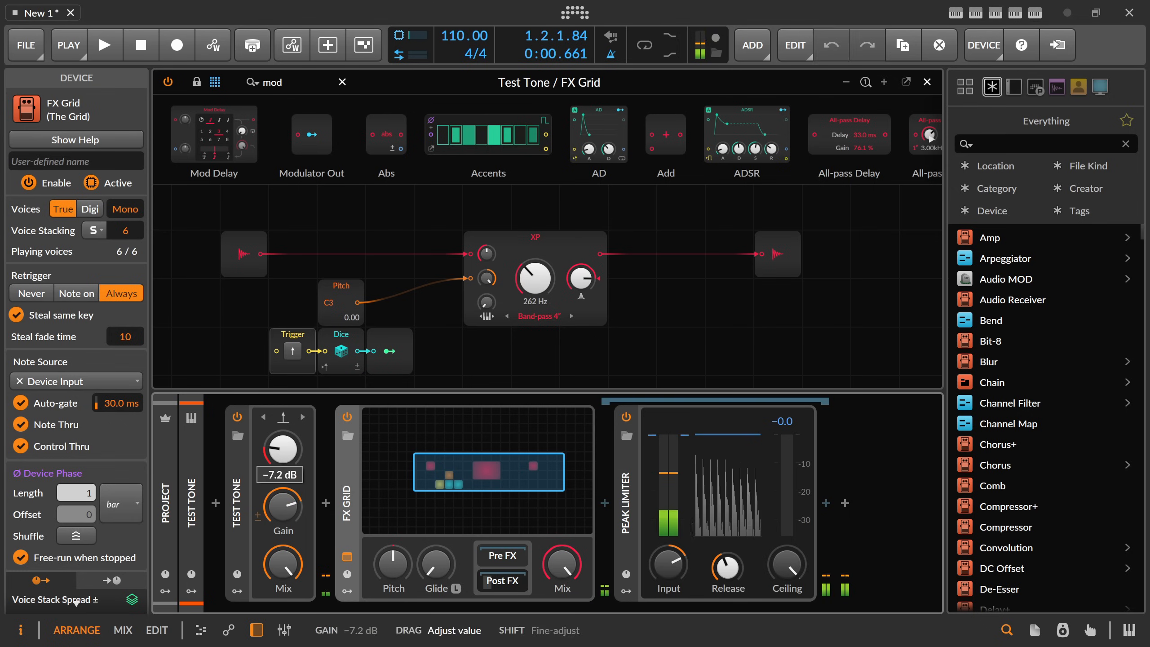
pyautogui.moveTo(282, 448); pyautogui.dragTo(282, 460)
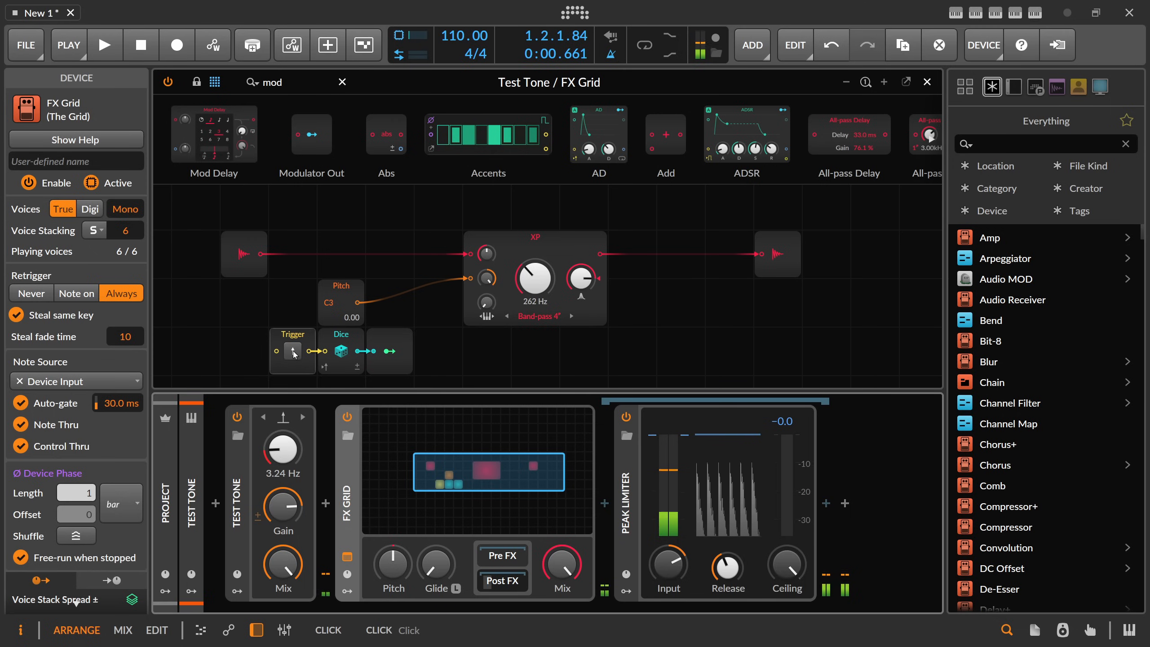
pyautogui.moveTo(282, 506); pyautogui.dragTo(283, 539)
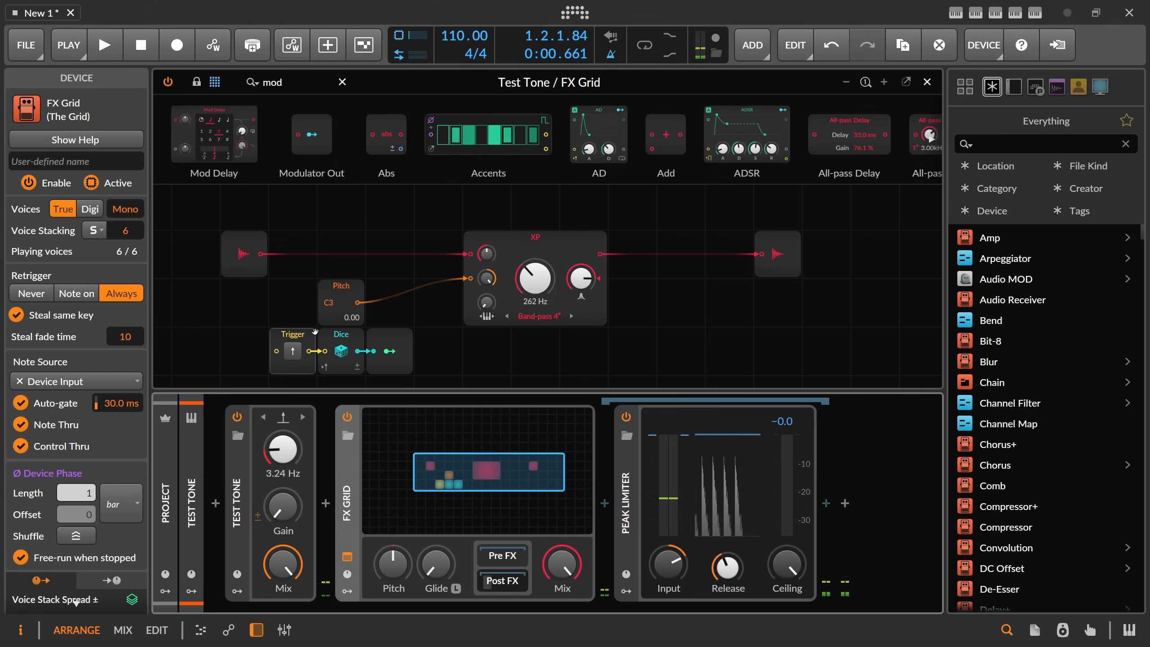
# Move the XP filter closer to the audio output and insert a Pitch Quantize module between Pitch and the filter's cutoff input.
pyautogui.moveTo(502, 242); pyautogui.dragTo(600, 243)
pyautogui.click(343, 289)
pyautogui.moveTo(294, 83); pyautogui.dragTo(186, 86)
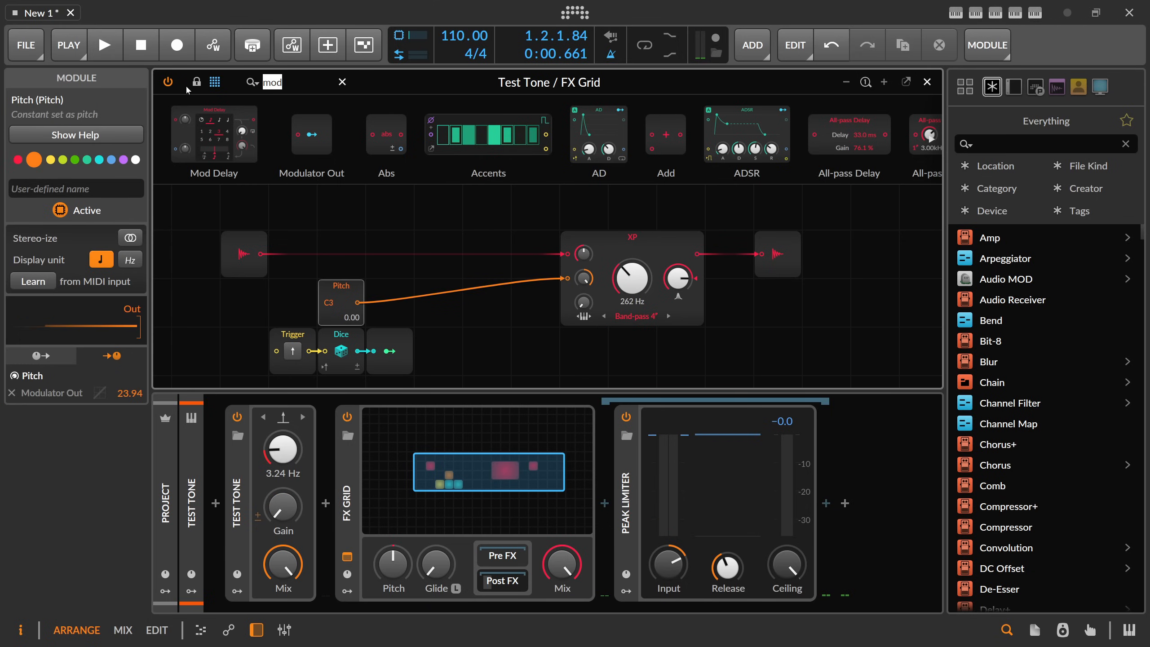
pyautogui.write('qua')
pyautogui.moveTo(459, 133); pyautogui.dragTo(344, 301)
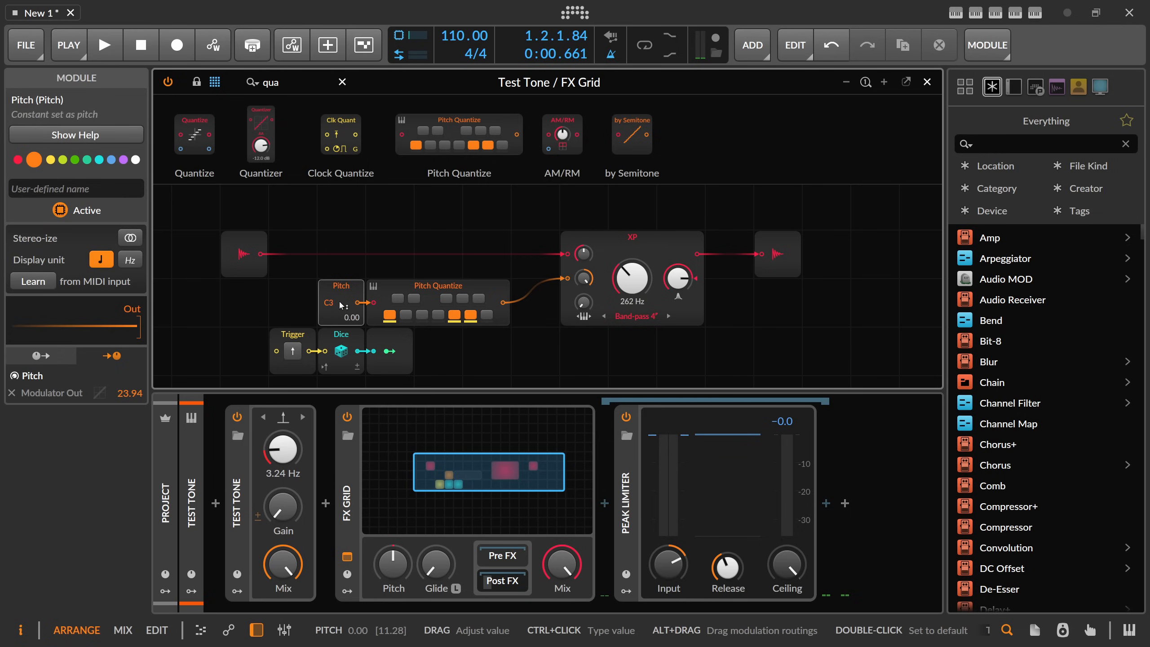
# Set Pitch Quantize to allow only the five black keys plus F, with all other white keys off.
pyautogui.click(398, 298)
pyautogui.click(414, 298)
pyautogui.click(446, 298)
pyautogui.click(463, 298)
pyautogui.click(475, 300)
pyautogui.click(391, 313)
pyautogui.click(438, 314)
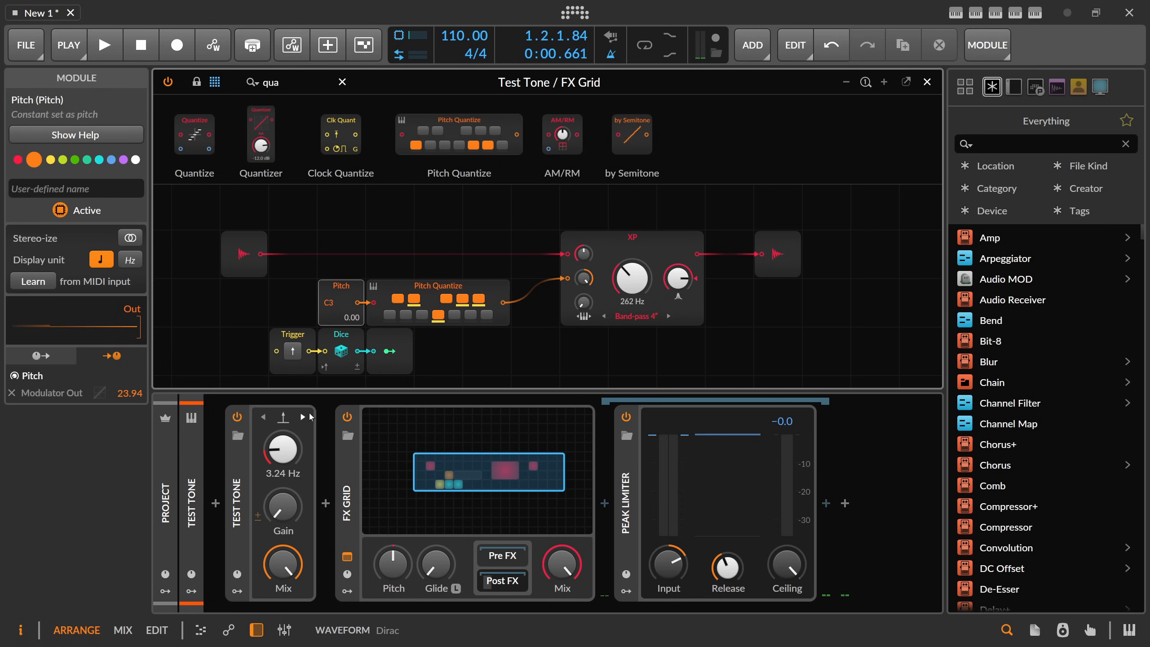
# Raise the Test Tone gain and fire the Trigger module several times to audition the quantized random pitches.
pyautogui.moveTo(283, 507); pyautogui.dragTo(283, 471)
pyautogui.click(295, 351)
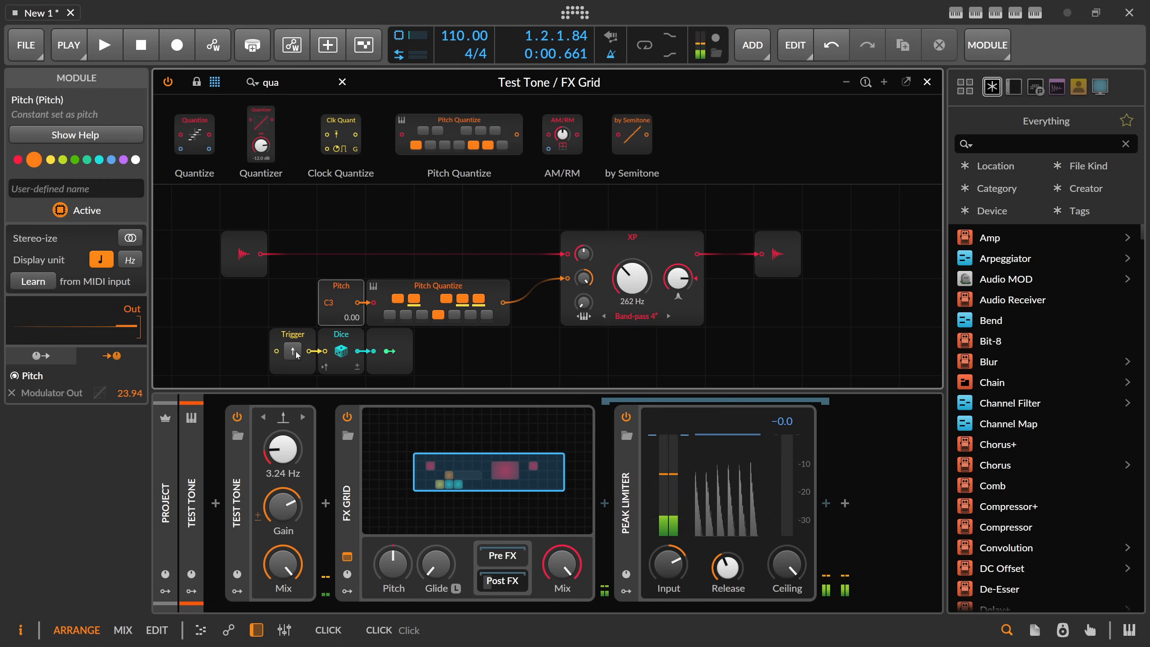
pyautogui.click(296, 351)
pyautogui.click(296, 351)
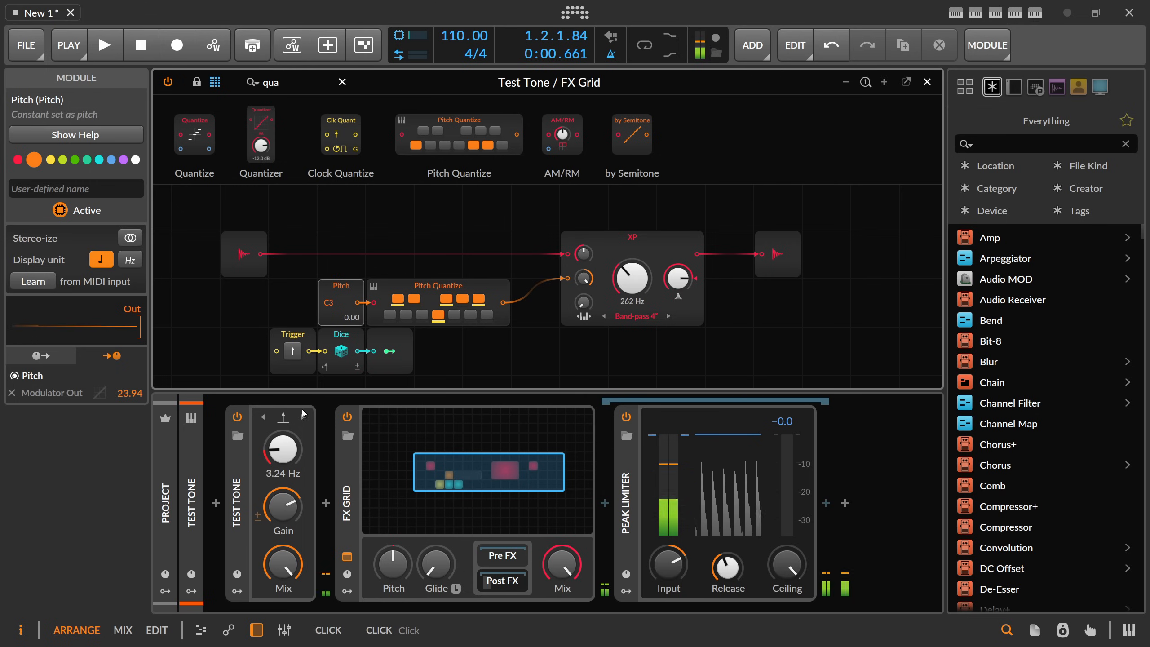
# Set the Test Tone frequency to 2.98 Hz and briefly try the XP resonance near 91 %, ending with the gain fully down.
pyautogui.moveTo(294, 446)
pyautogui.mouseDown()
pyautogui.moveTo(294, 412)
pyautogui.moveTo(286, 497)
pyautogui.moveTo(285, 450)
pyautogui.mouseUp()
pyautogui.click(678, 277)
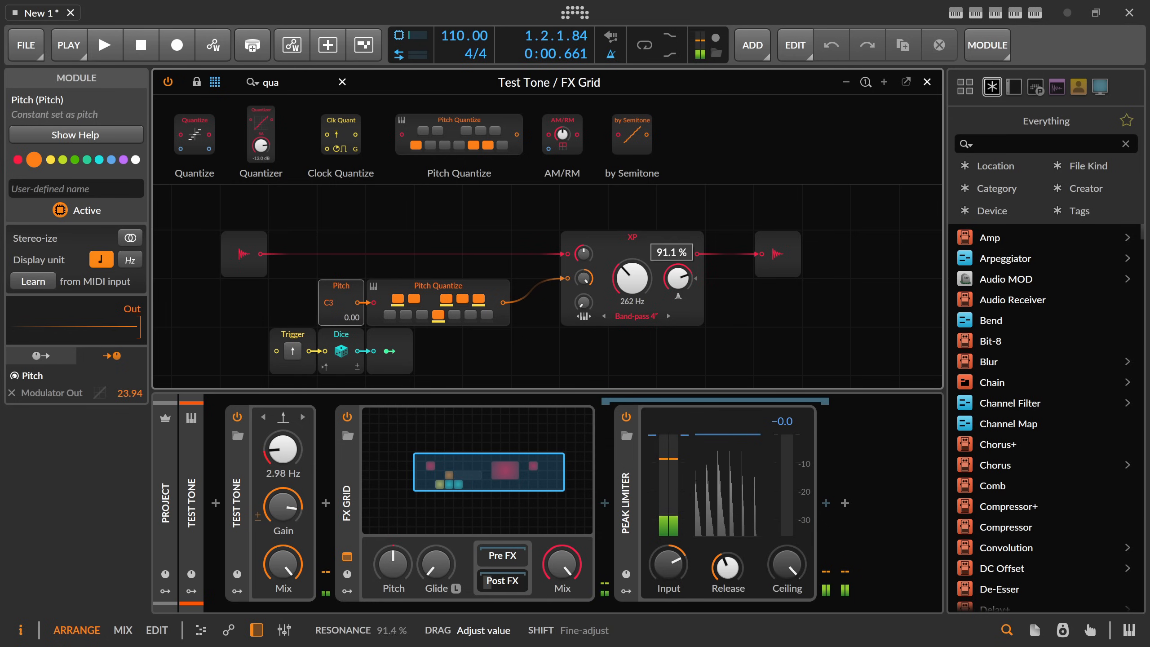
pyautogui.moveTo(678, 277); pyautogui.dragTo(677, 275)
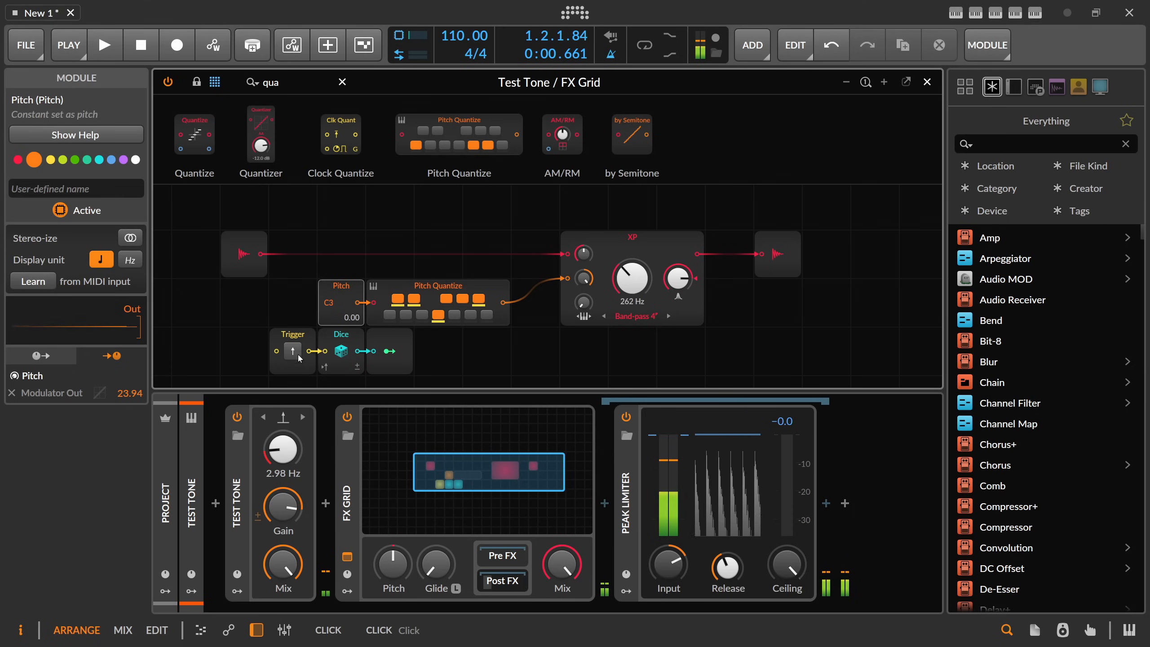
pyautogui.moveTo(288, 507); pyautogui.dragTo(289, 557)
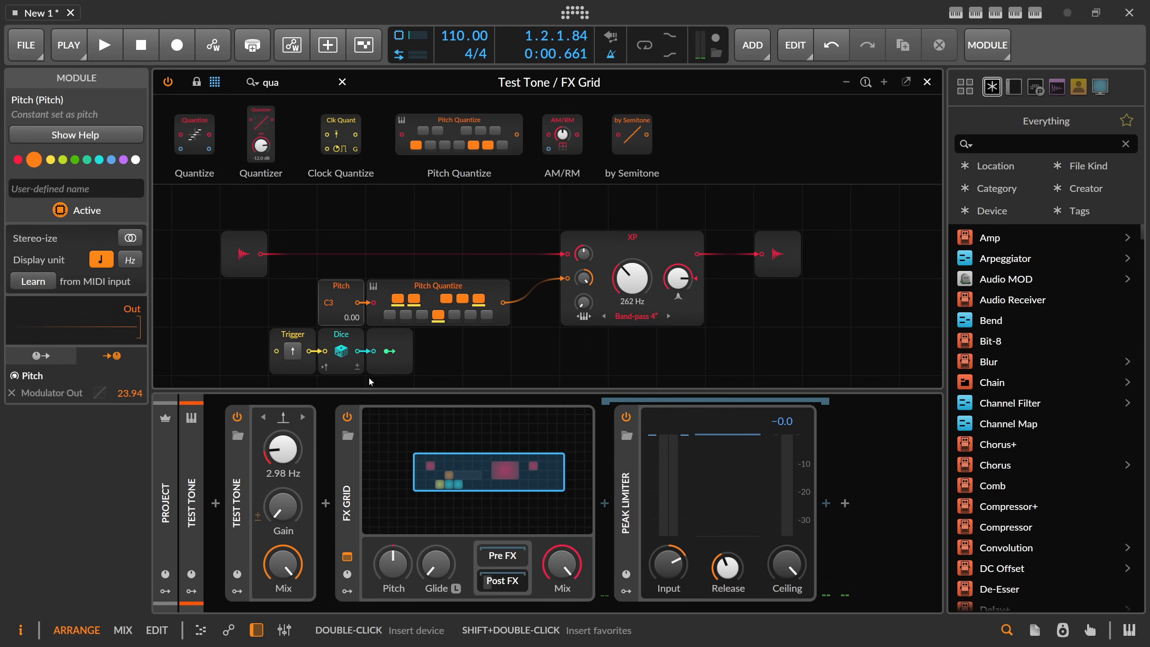
# Move the Trigger, Dice and Modulator Out modules together so Trigger sits below Pitch with one empty grid row between them.
pyautogui.scroll(-1, 420, 356)
pyautogui.click(420, 357)
pyautogui.moveTo(409, 319); pyautogui.dragTo(333, 356)
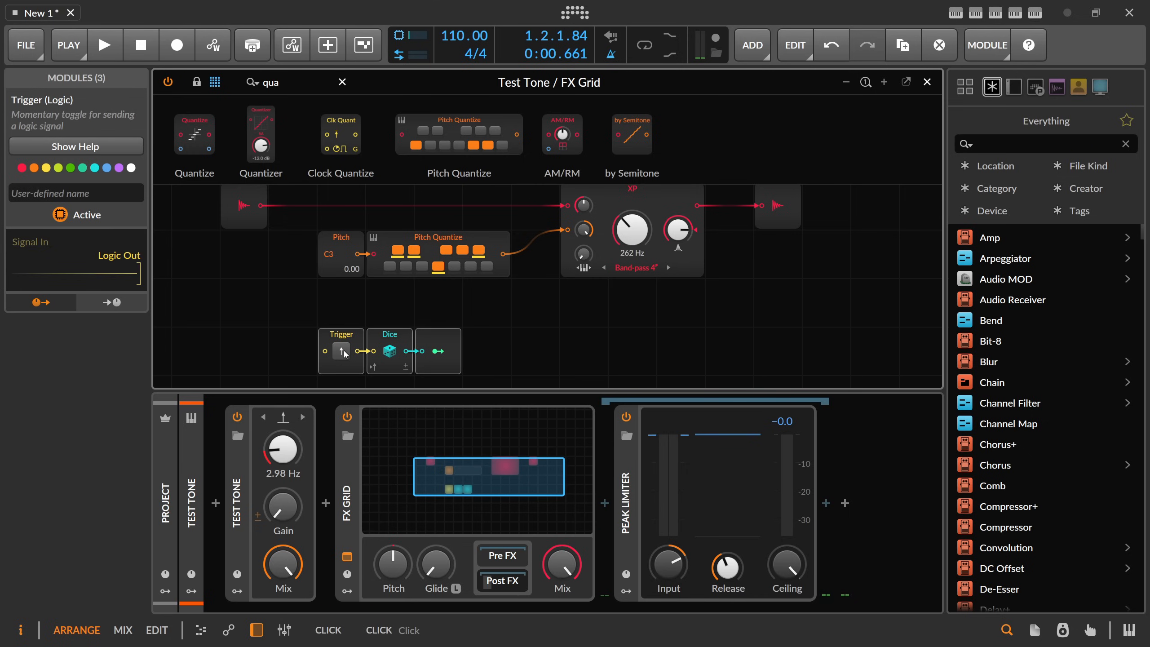
pyautogui.click(341, 334)
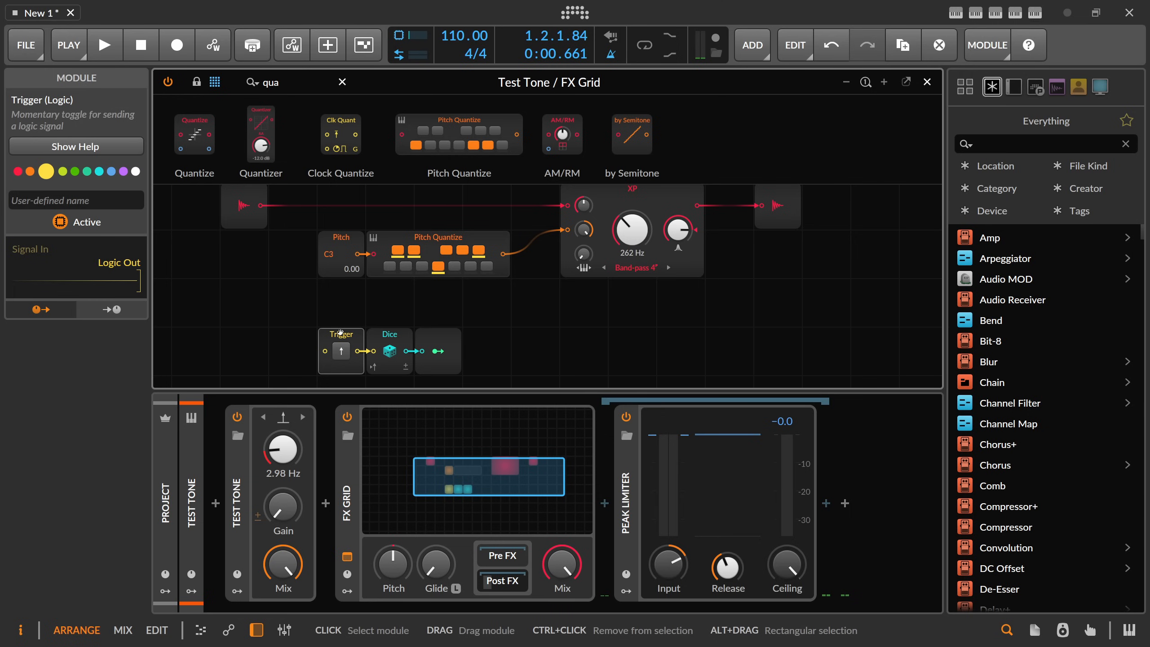
pyautogui.moveTo(316, 310); pyautogui.dragTo(342, 313)
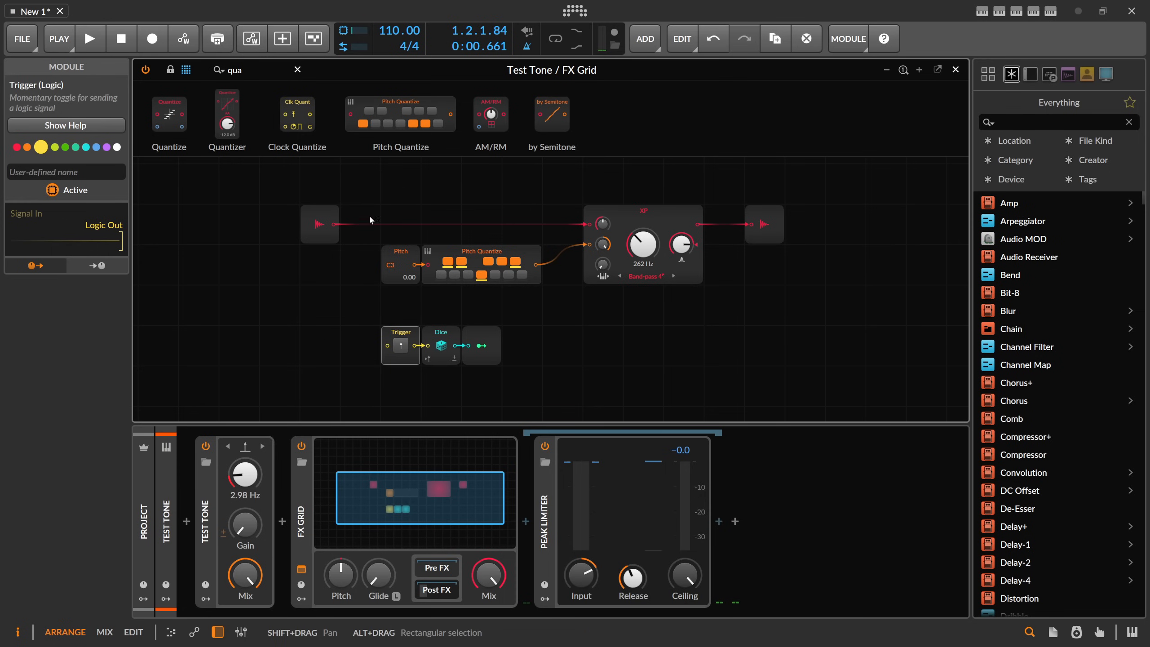
# Add a Follower RF module below the audio input, move the input further from XP, and feed its signal into the follower.
pyautogui.moveTo(369, 220); pyautogui.dragTo(403, 222)
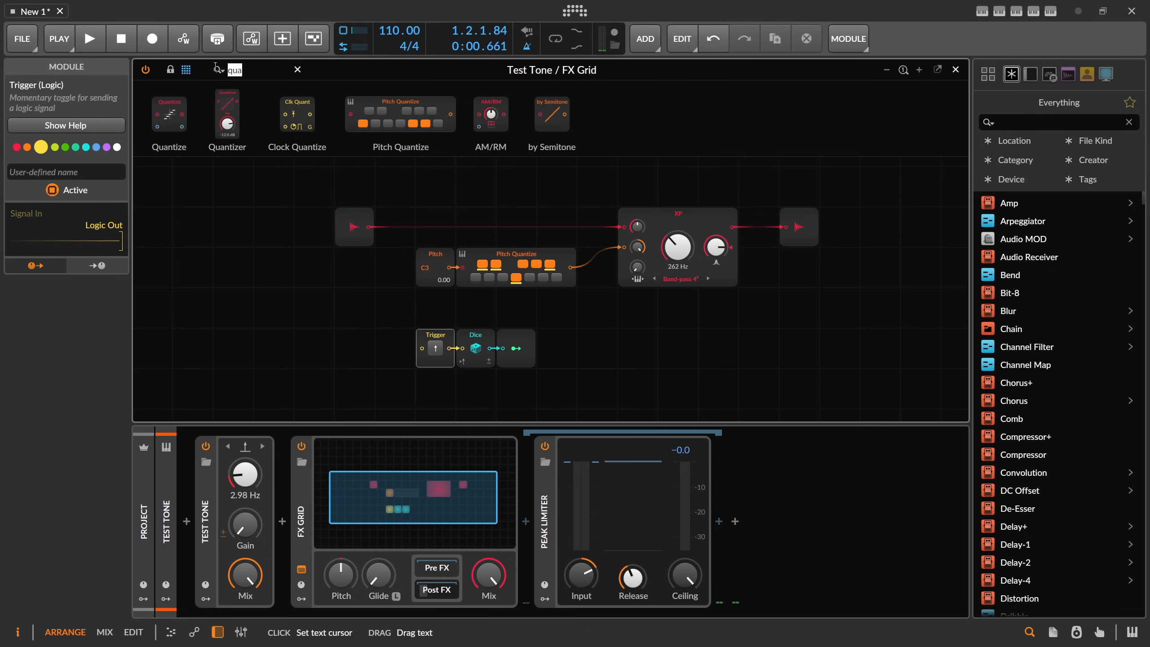
pyautogui.write('fo')
pyautogui.press('BackSpace')
pyautogui.write('o')
pyautogui.moveTo(188, 88); pyautogui.dragTo(334, 336)
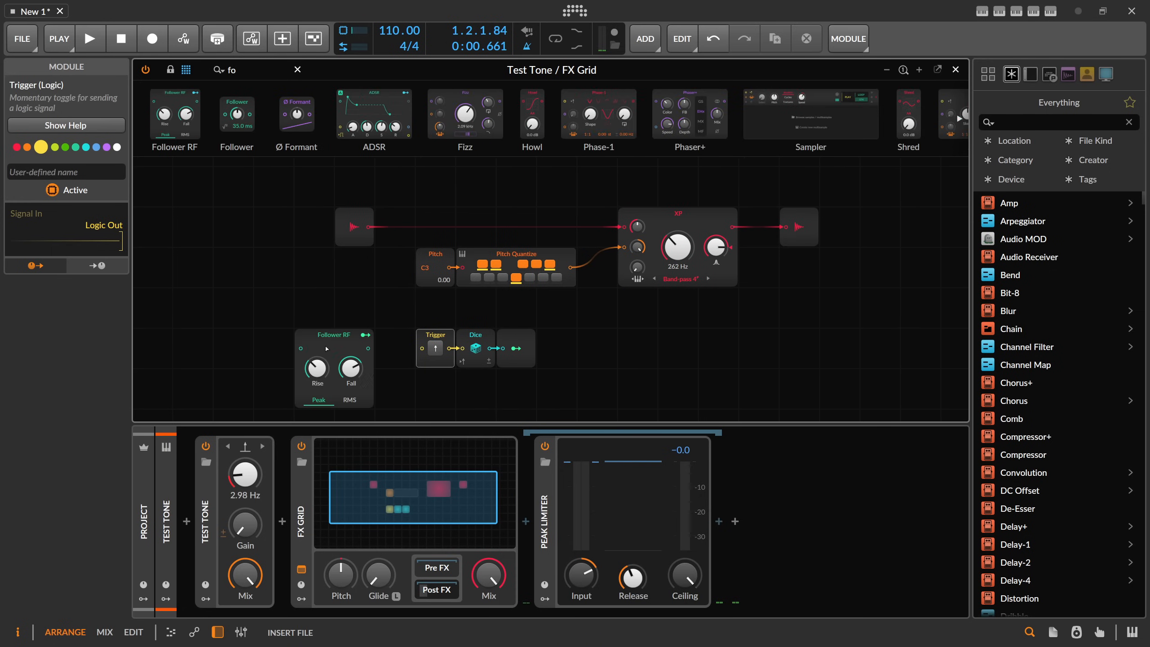
pyautogui.moveTo(350, 234)
pyautogui.mouseDown()
pyautogui.moveTo(228, 234)
pyautogui.moveTo(300, 348)
pyautogui.moveTo(298, 313)
pyautogui.mouseUp()
pyautogui.moveTo(317, 328); pyautogui.dragTo(278, 311)
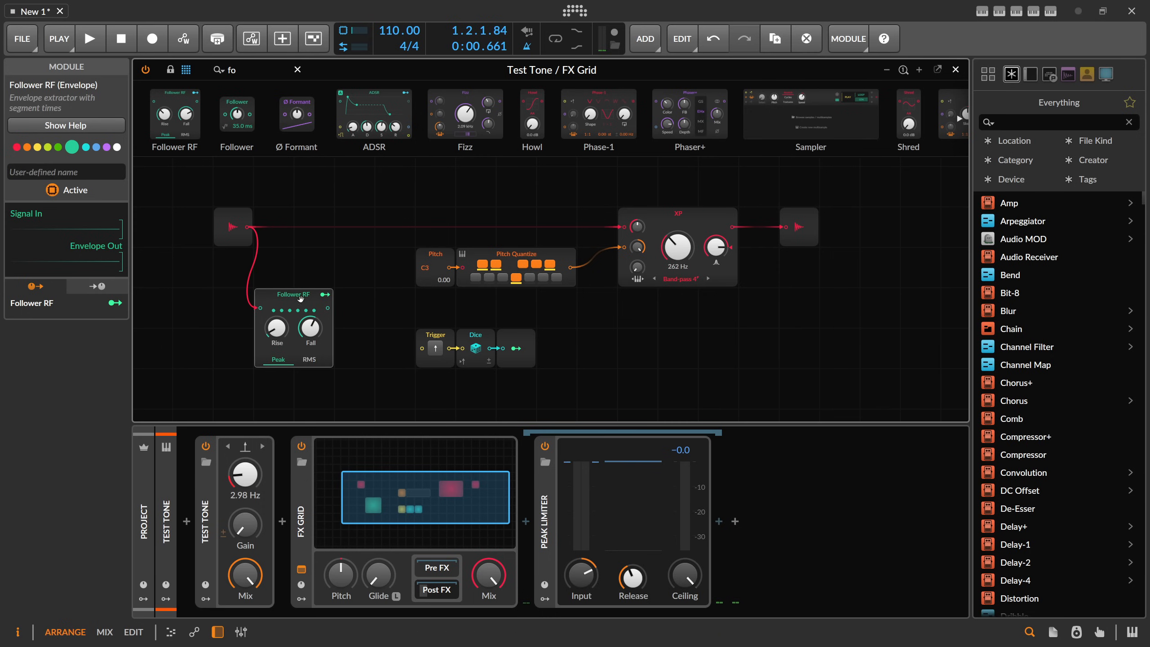
pyautogui.click(315, 506)
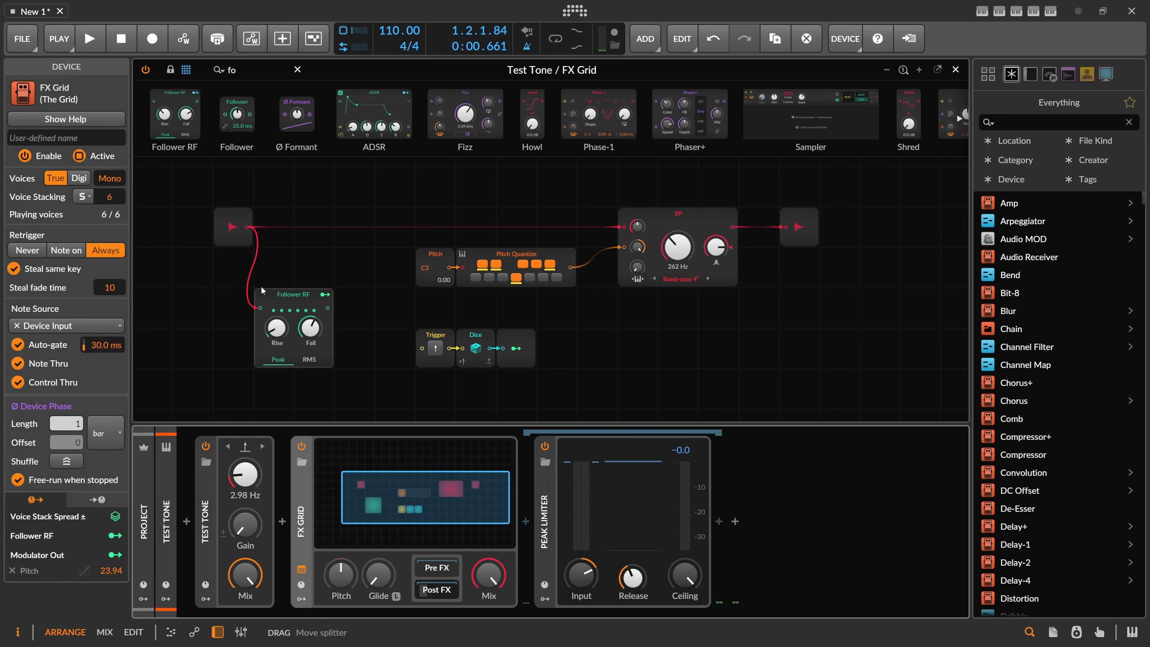
pyautogui.click(297, 300)
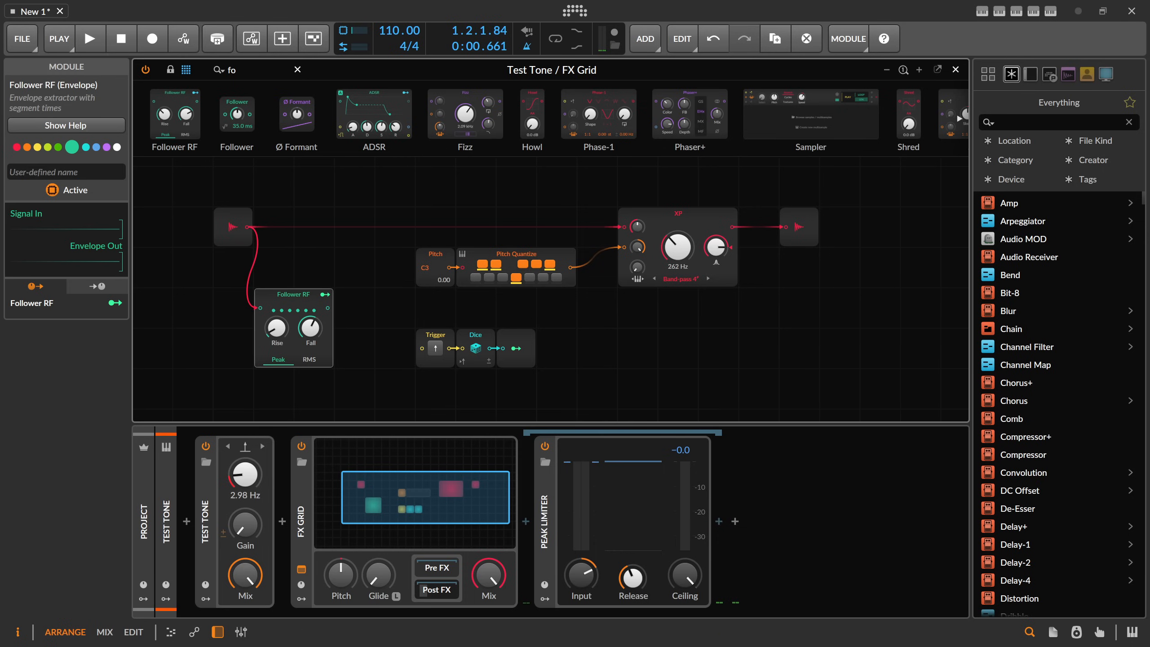
# Add a Delay module after Follower RF, set its time to 30 ms, and move both modules one grid cell toward the audio input.
pyautogui.moveTo(247, 71); pyautogui.dragTo(178, 68)
pyautogui.press('BackSpace')
pyautogui.write('delay')
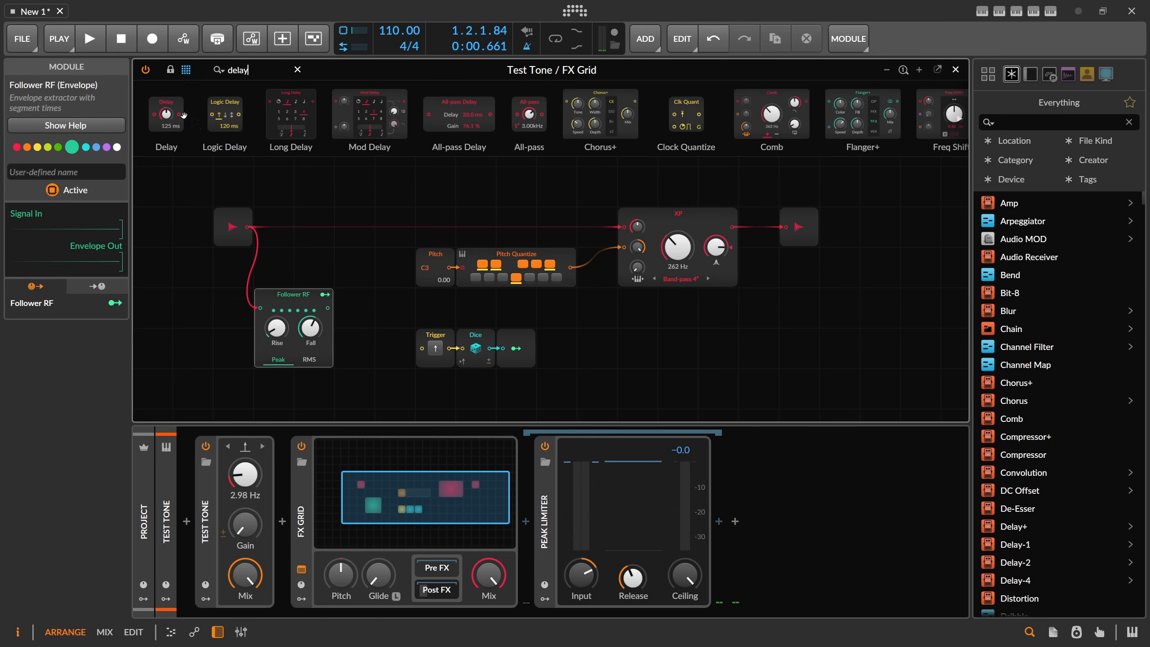
pyautogui.moveTo(331, 294); pyautogui.dragTo(354, 347)
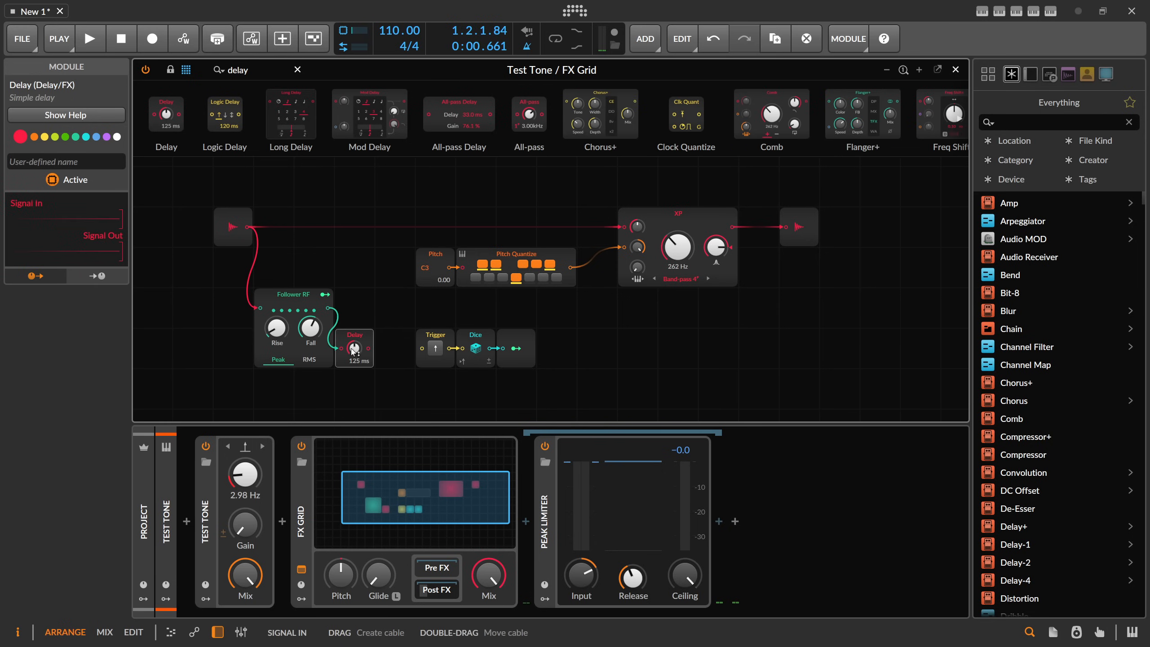
pyautogui.keyDown('ctrl'); pyautogui.click(360, 358); pyautogui.keyUp('ctrl')
pyautogui.write('30')
pyautogui.press('Return')
pyautogui.moveTo(386, 375); pyautogui.dragTo(256, 301)
# Add a Subtract module that takes the delayed envelope from the direct Follower RF envelope, and feed its result into a Ceil module.
pyautogui.click(238, 70)
pyautogui.write('sub')
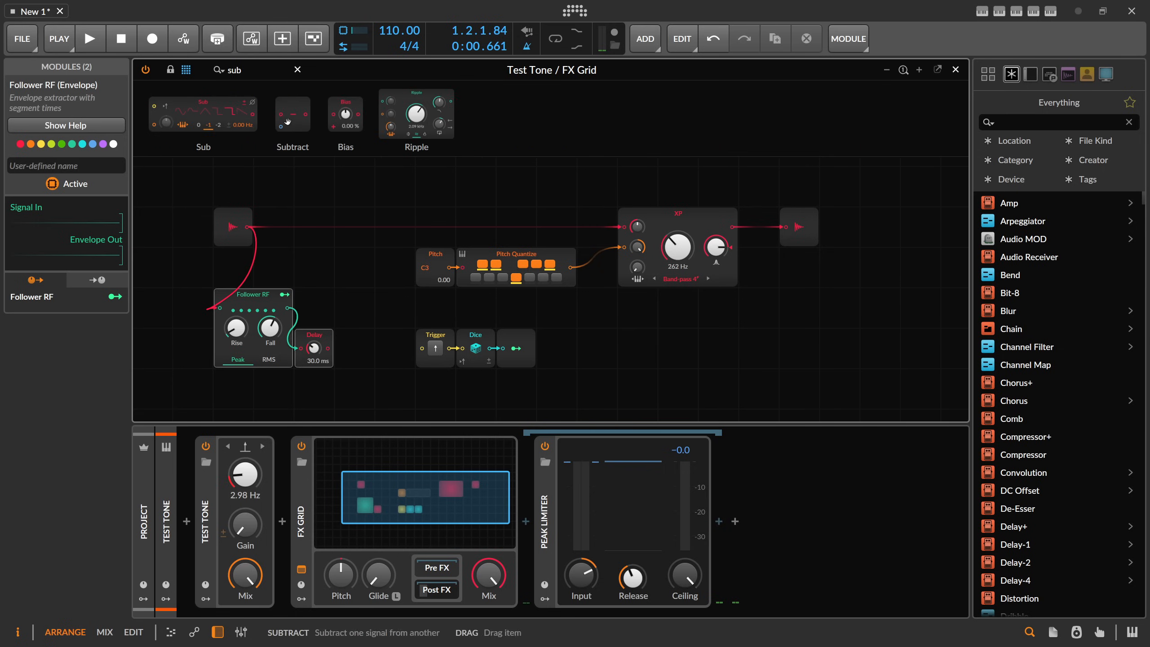
pyautogui.moveTo(288, 122)
pyautogui.mouseDown()
pyautogui.moveTo(347, 314)
pyautogui.moveTo(328, 348)
pyautogui.mouseUp()
pyautogui.click(240, 71)
pyautogui.write('ceil')
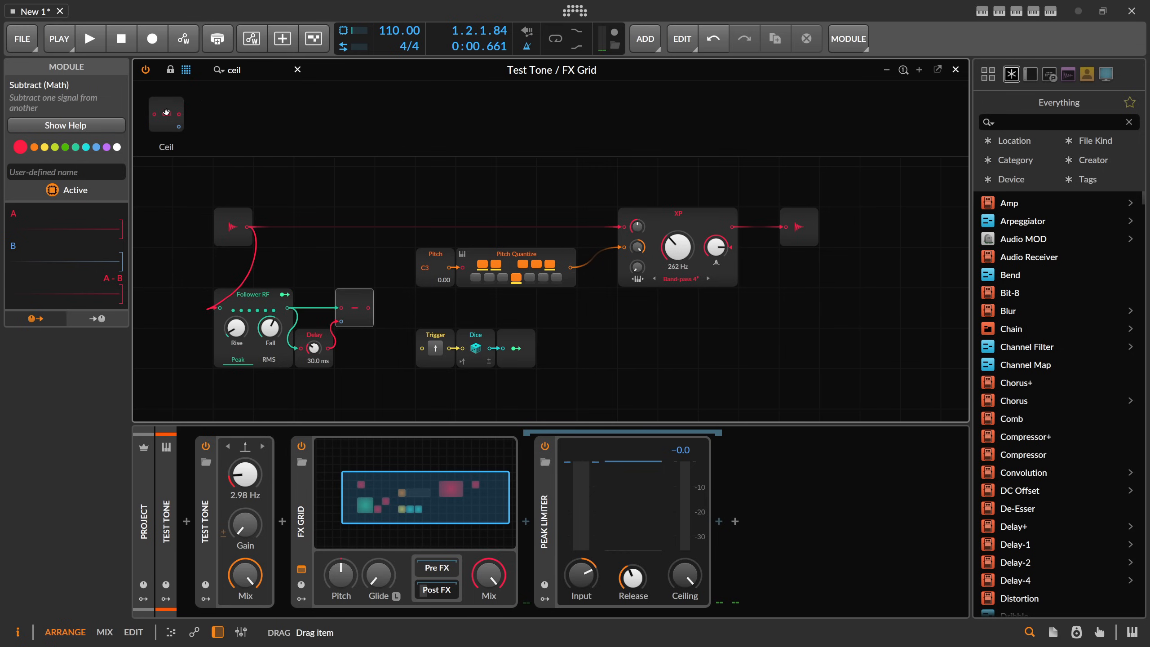
pyautogui.moveTo(166, 112); pyautogui.dragTo(378, 307)
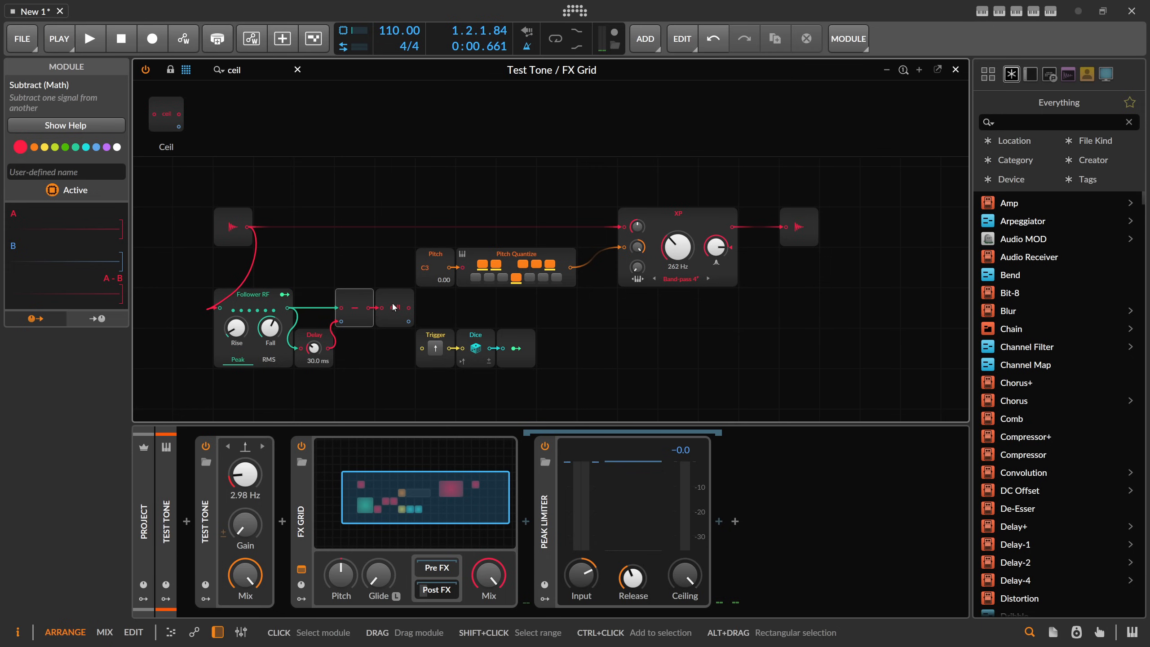
pyautogui.click(393, 308)
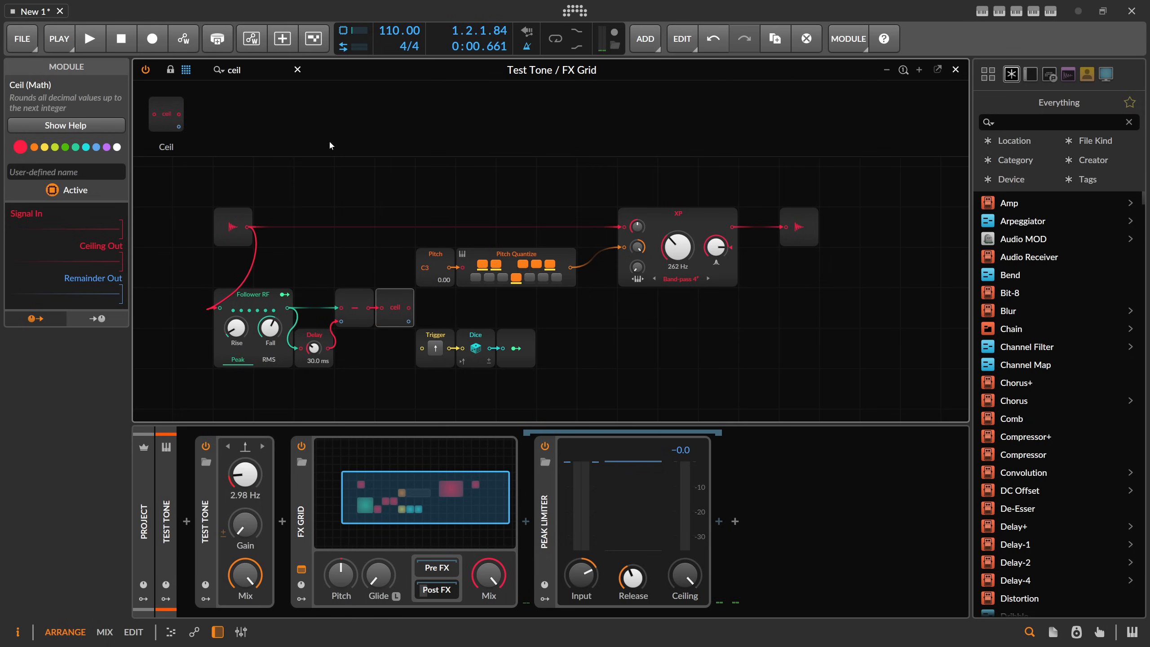
# Add an Oscilloscope fed by Follower RF and Ceil in place of the relocated Trigger group, and raise the Test Tone gain.
pyautogui.write('o')
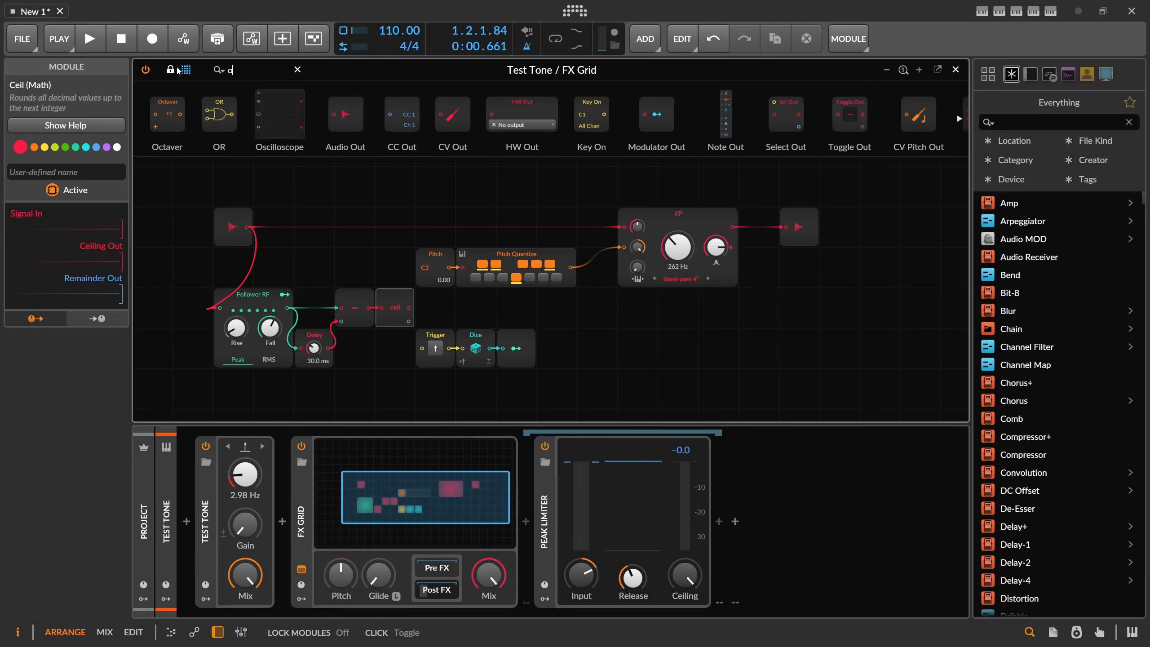
pyautogui.moveTo(294, 168); pyautogui.dragTo(567, 322)
pyautogui.moveTo(521, 386); pyautogui.dragTo(721, 335)
pyautogui.moveTo(540, 310)
pyautogui.mouseDown()
pyautogui.moveTo(419, 311)
pyautogui.moveTo(421, 347)
pyautogui.moveTo(468, 335)
pyautogui.mouseUp()
pyautogui.moveTo(288, 309); pyautogui.dragTo(462, 308)
pyautogui.moveTo(249, 521); pyautogui.dragTo(249, 476)
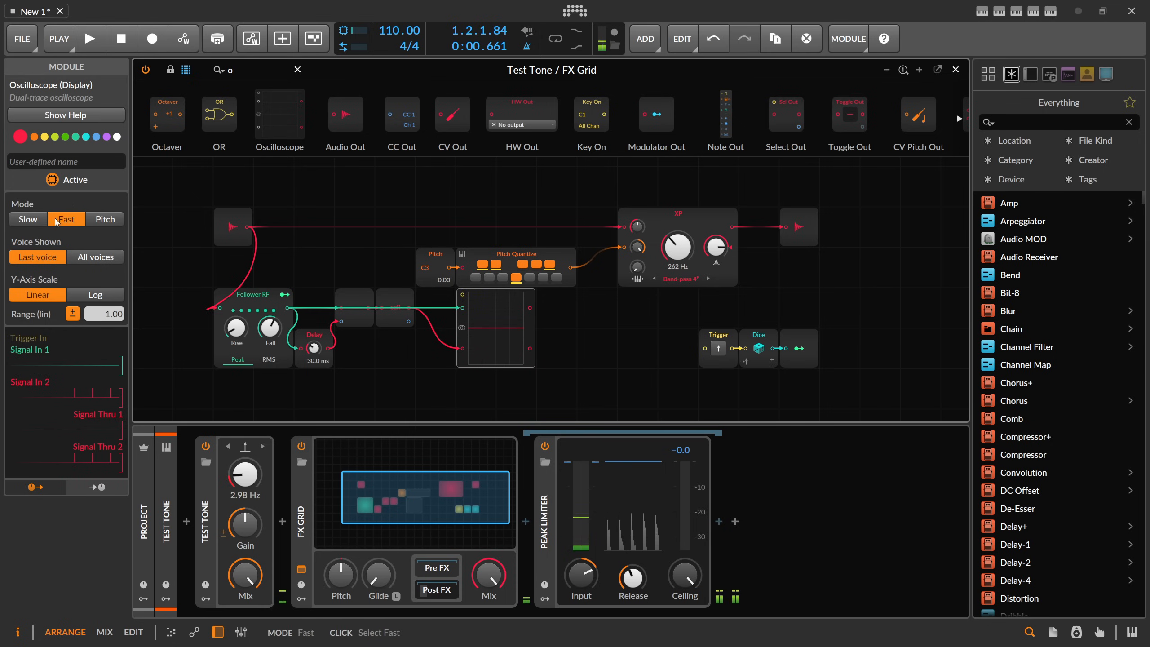
# Move Subtract and Ceil down beside the Delay's row and recolor the Ceil module yellow as a logic signal.
pyautogui.moveTo(396, 342); pyautogui.dragTo(424, 368)
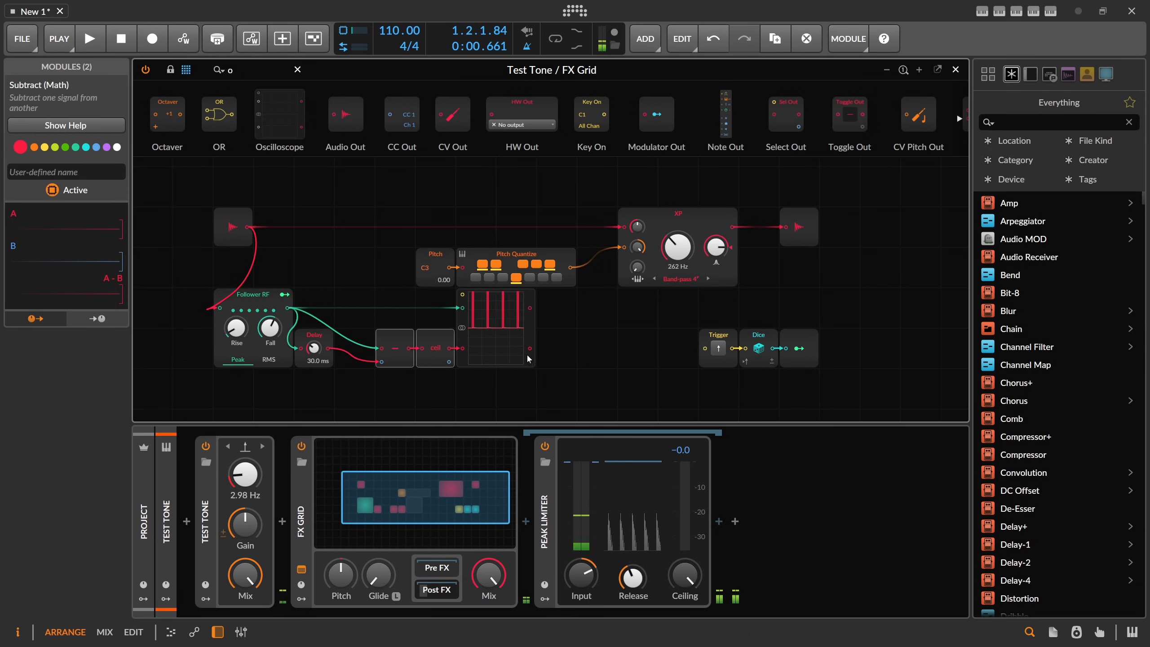
pyautogui.click(444, 337)
pyautogui.click(41, 147)
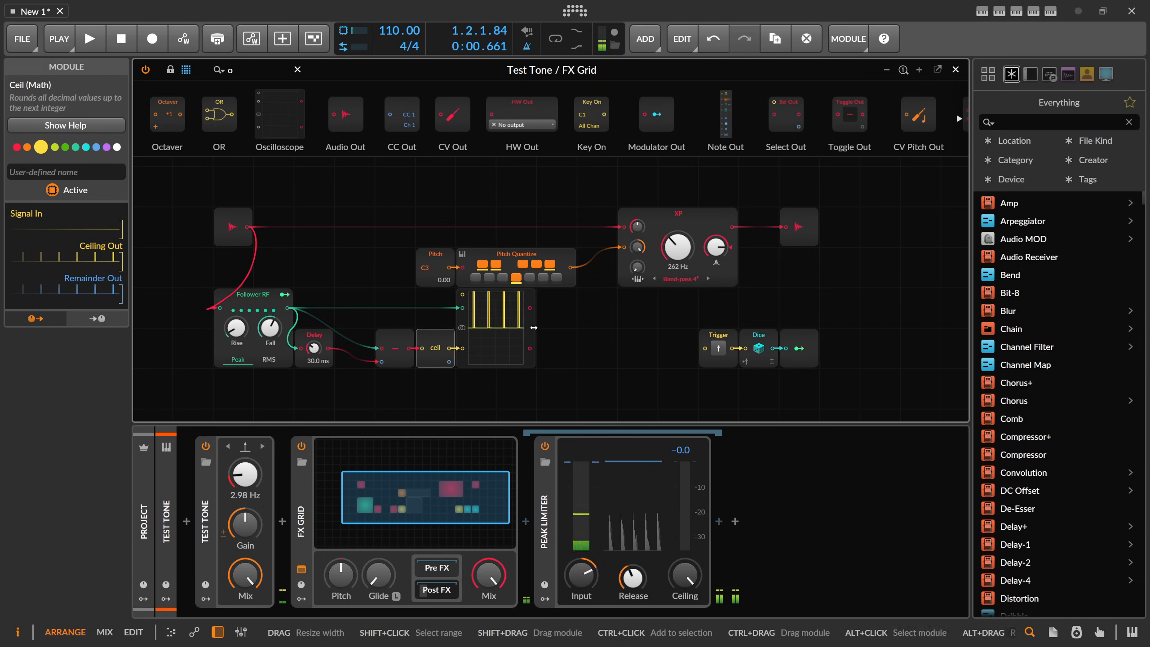
# Widen the Oscilloscope, show all voices in Slow mode, and briefly disconnect the Ceil input to compare it with the envelope trace.
pyautogui.moveTo(533, 332); pyautogui.dragTo(612, 334)
pyautogui.moveTo(269, 312); pyautogui.dragTo(270, 323)
pyautogui.click(293, 307)
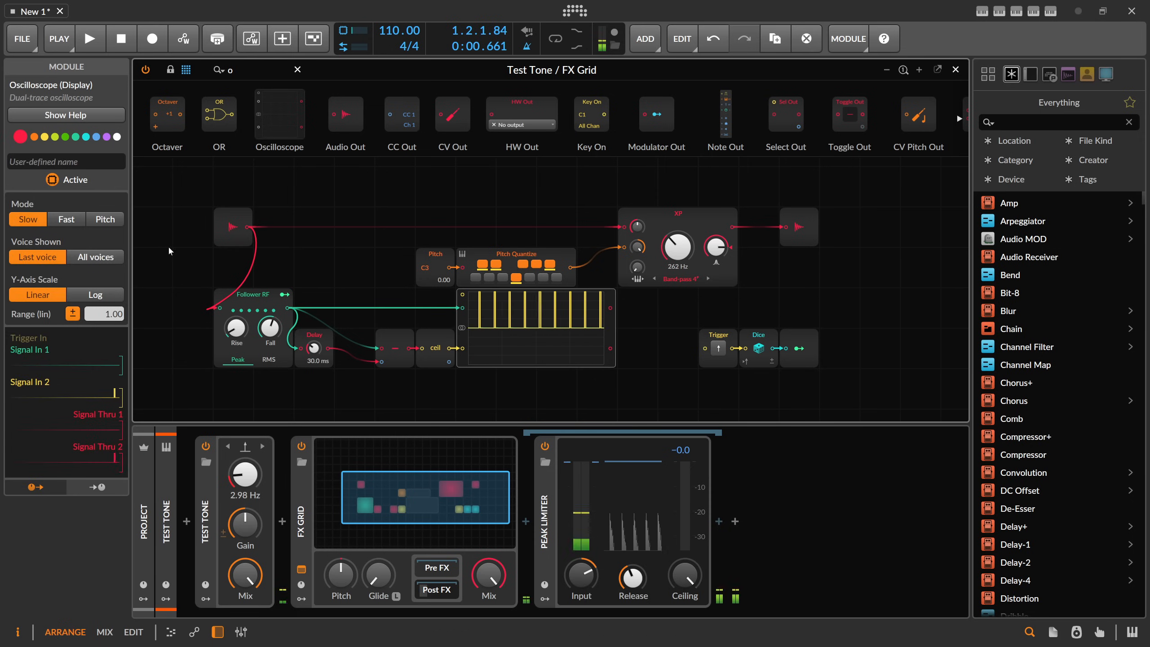
pyautogui.click(93, 257)
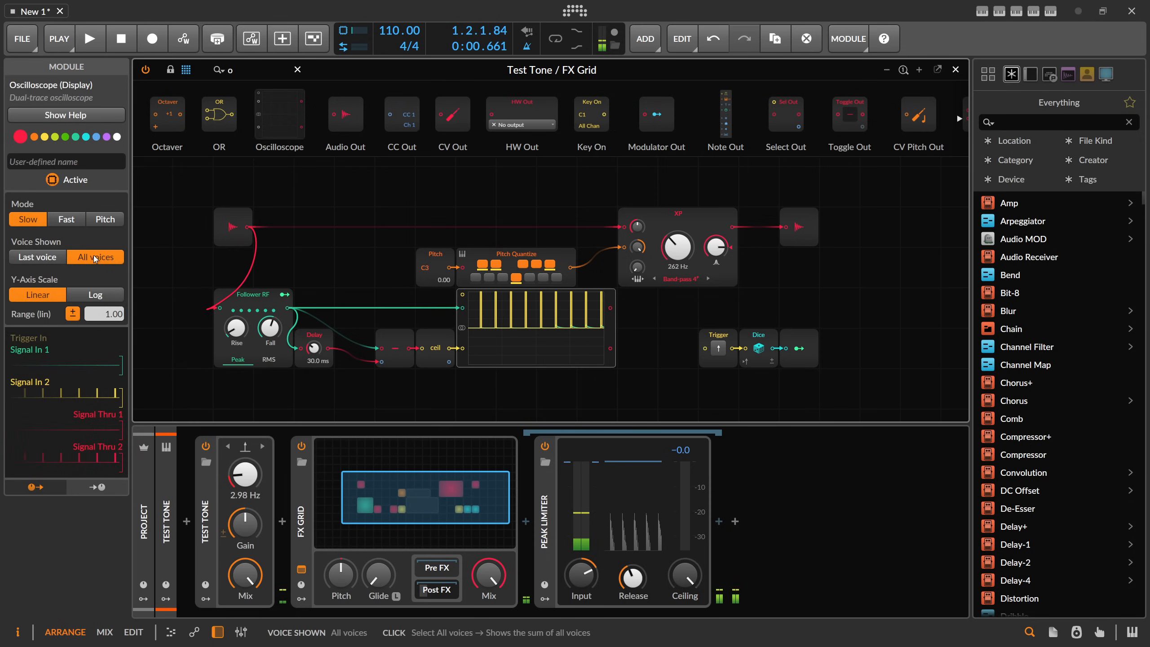
pyautogui.doubleClick(461, 348)
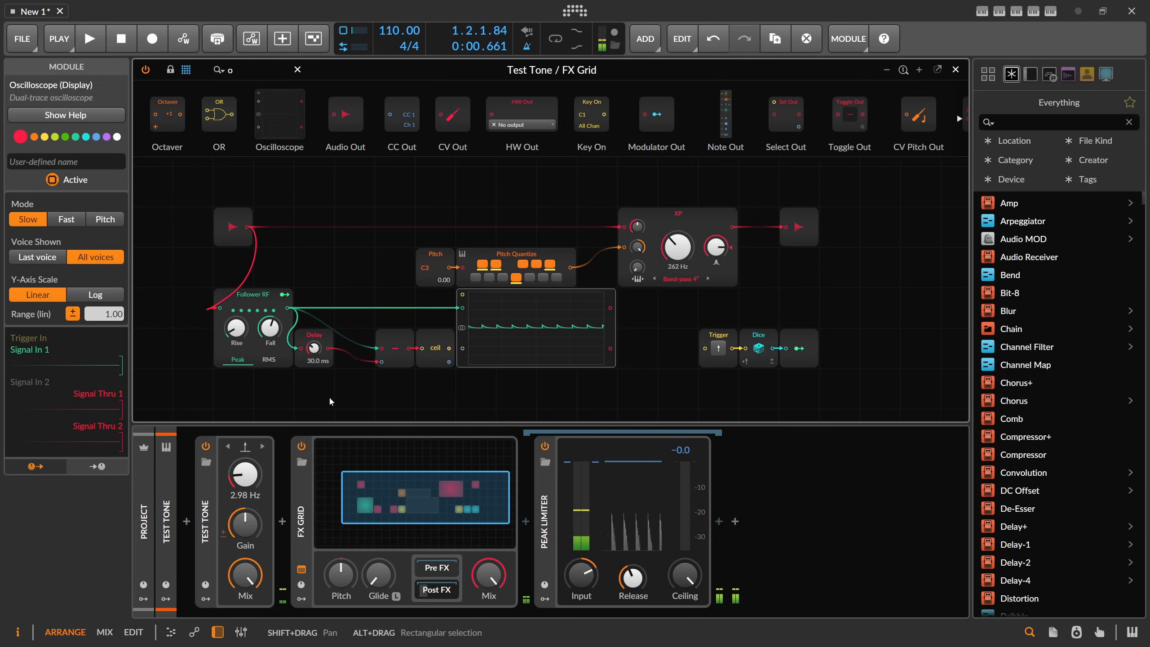
pyautogui.moveTo(459, 319); pyautogui.dragTo(462, 348)
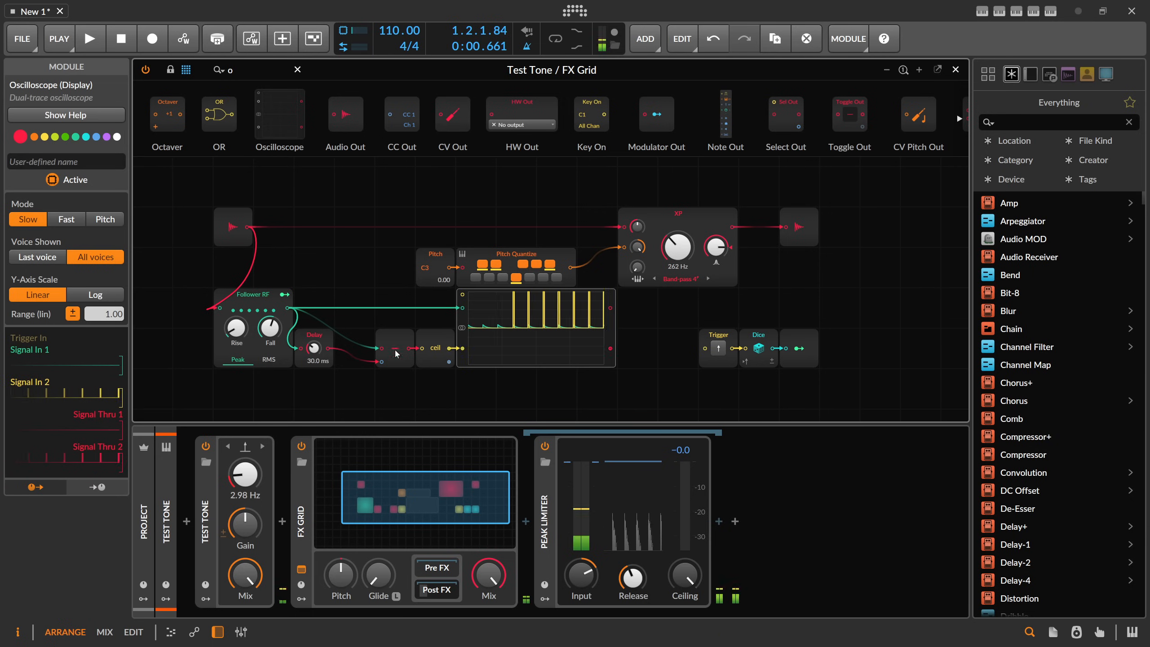
# Move Subtract and Ceil one grid cell closer so they adjoin the Delay, and set the Delay time to 12.7 ms.
pyautogui.click(434, 358)
pyautogui.keyDown('shift'); pyautogui.click(394, 358); pyautogui.keyUp('shift')
pyautogui.moveTo(394, 358); pyautogui.dragTo(271, 334)
pyautogui.click(434, 320)
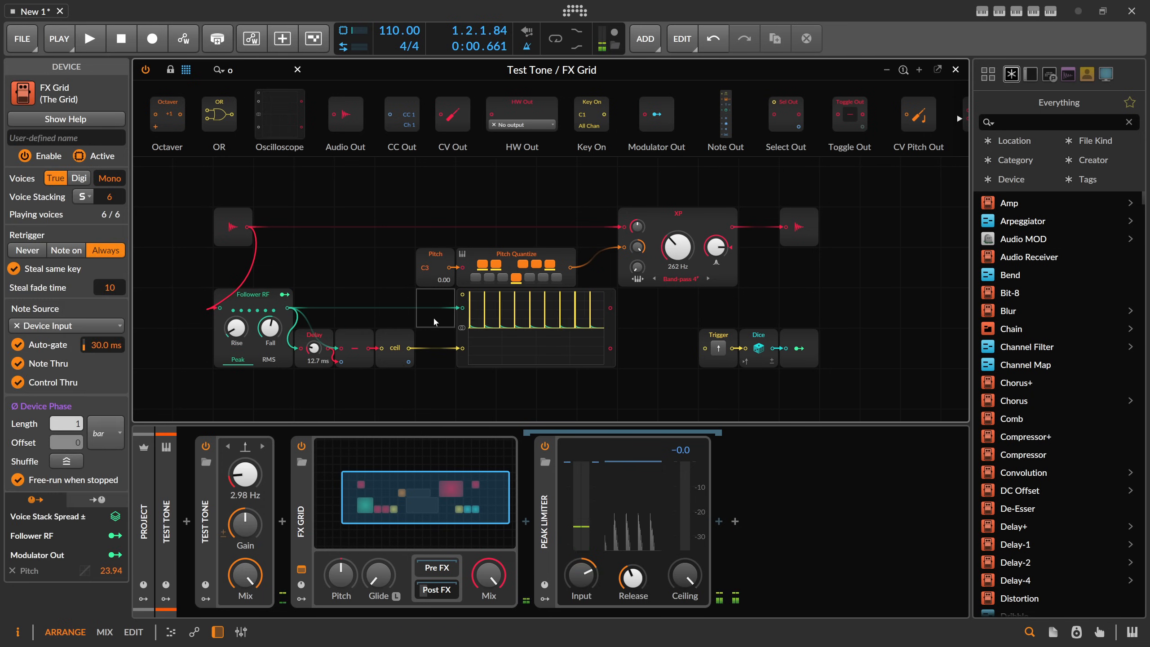
# Turn the Test Tone gain fully down and delete the Oscilloscope.
pyautogui.moveTo(249, 521); pyautogui.dragTo(249, 584)
pyautogui.click(462, 318)
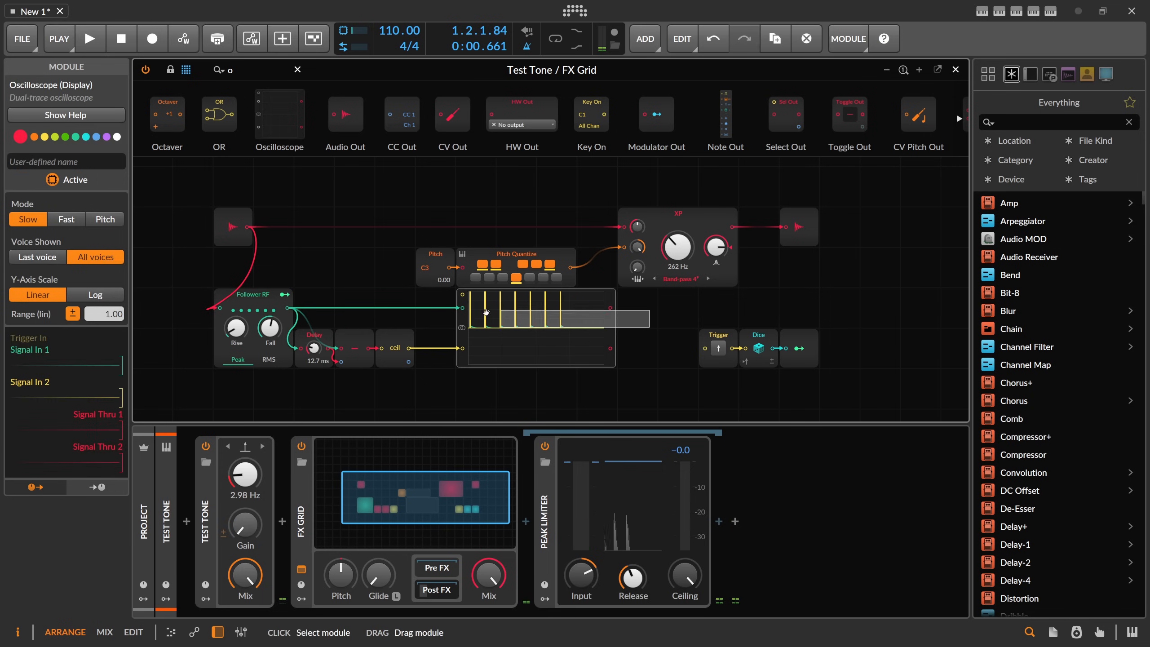
pyautogui.press('Delete')
# Delete the manual Trigger module that feeds Dice.
pyautogui.moveTo(717, 337); pyautogui.dragTo(596, 338)
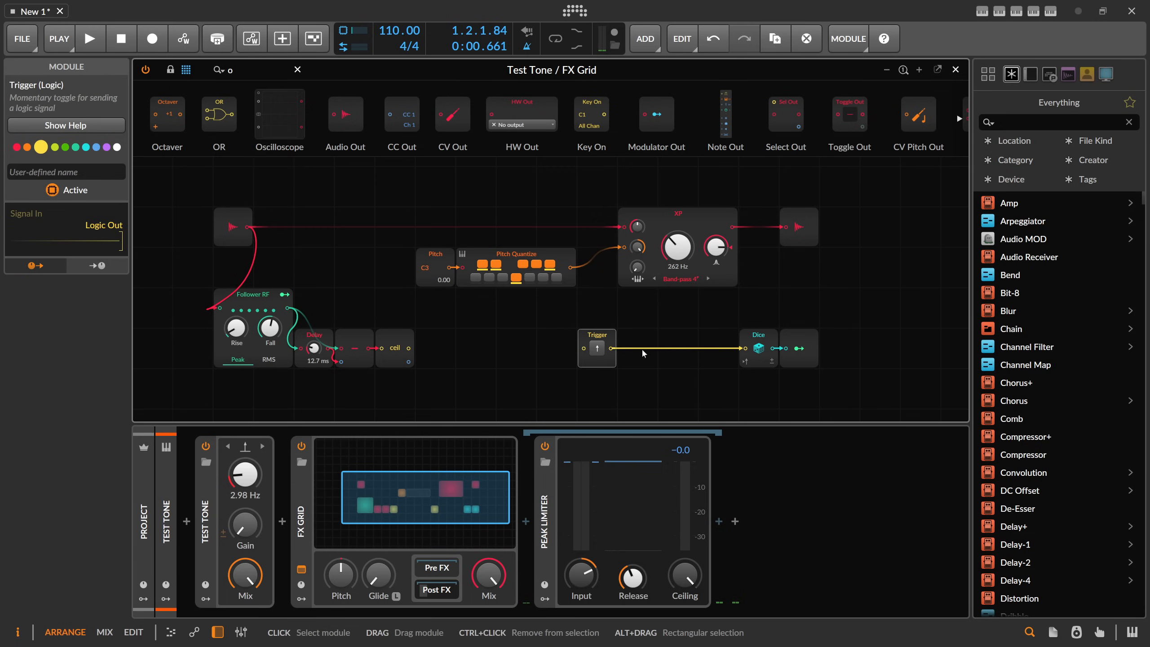
pyautogui.press('Delete')
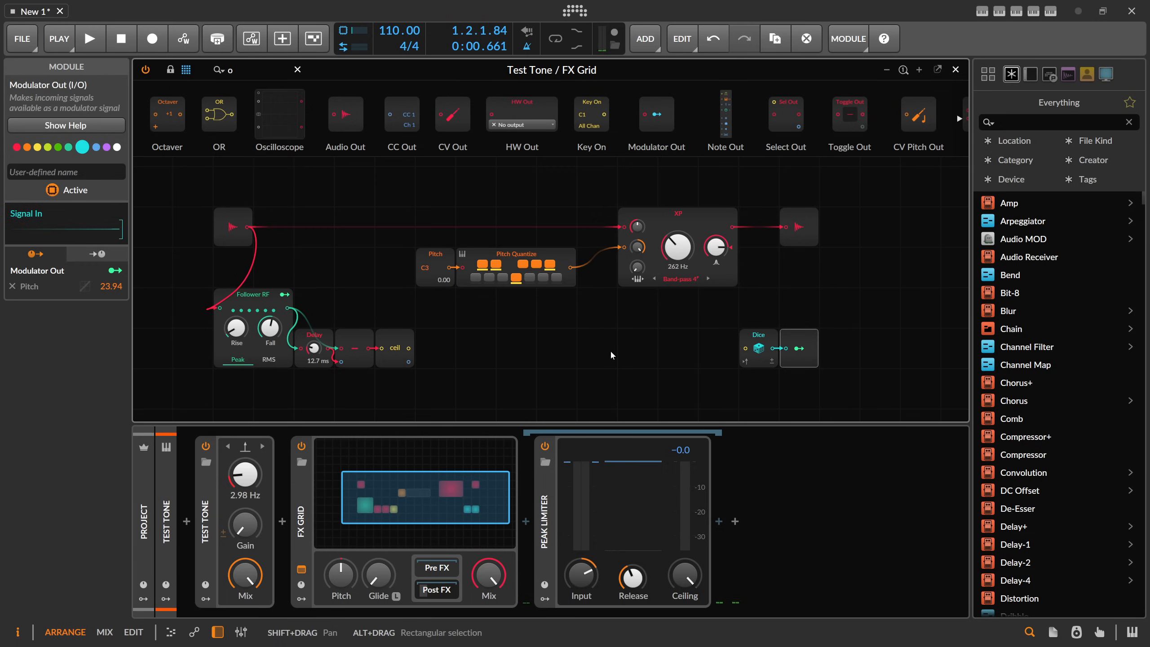
pyautogui.rightClick(635, 349)
pyautogui.click(706, 403)
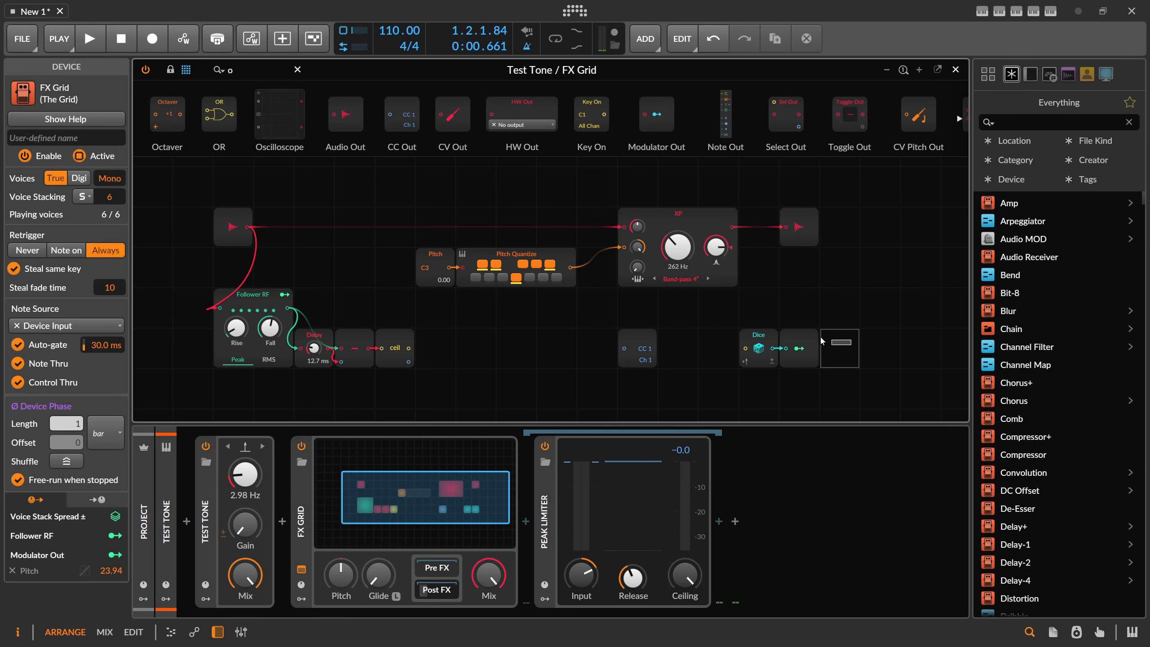
pyautogui.click(800, 340)
pyautogui.click(638, 339)
pyautogui.press('Delete')
# Move Dice and Modulator Out together directly after Ceil, with the Ceil output wired to the Dice trigger input.
pyautogui.moveTo(862, 358); pyautogui.dragTo(735, 327)
pyautogui.moveTo(755, 336); pyautogui.dragTo(471, 336)
pyautogui.click(471, 336)
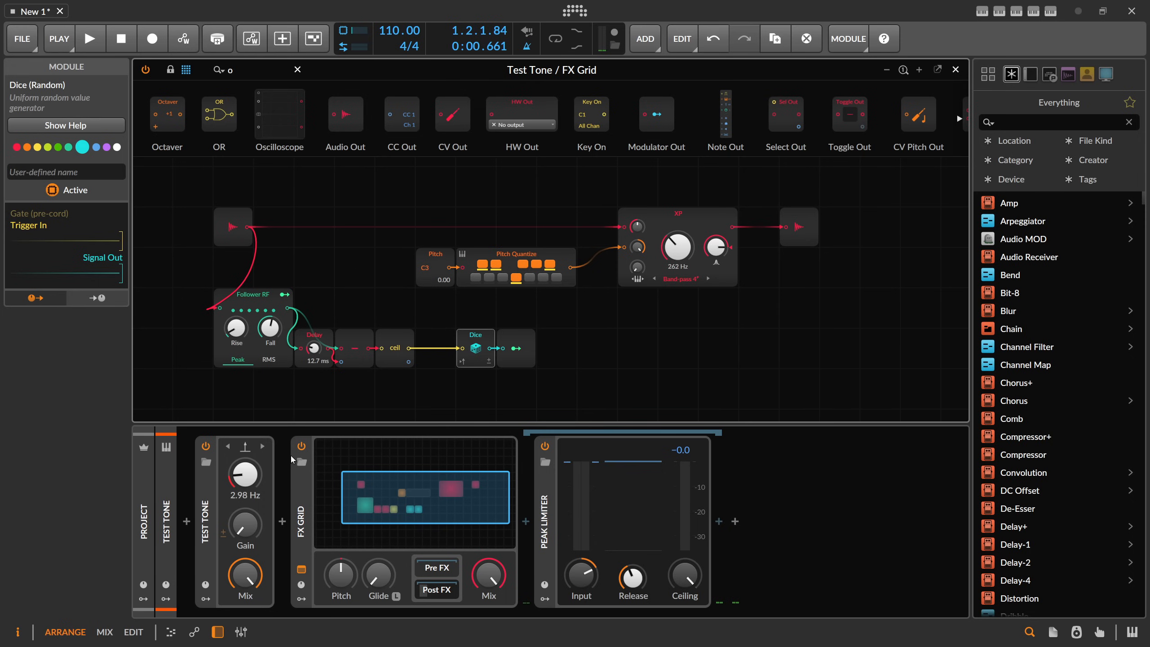
pyautogui.moveTo(559, 334); pyautogui.dragTo(438, 341)
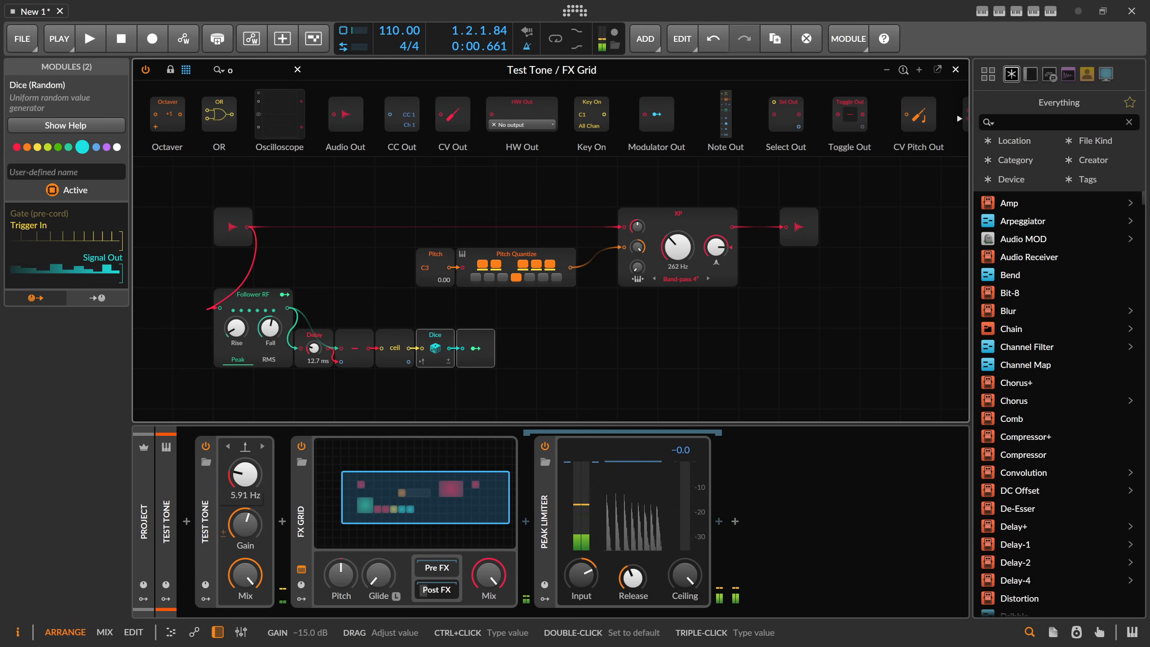
# Audition the patch with the Test Tone gain raised to about -1.9 dB, set its frequency to 3.38 Hz, and turn the gain fully down.
pyautogui.moveTo(245, 524); pyautogui.dragTo(245, 507)
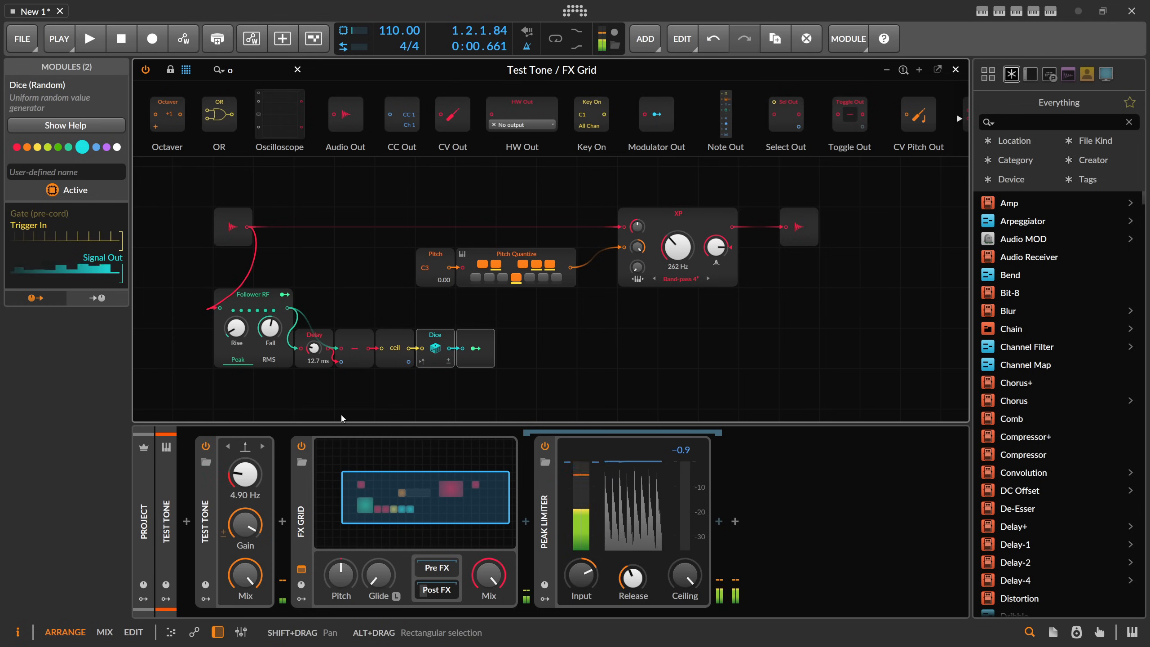
pyautogui.moveTo(245, 475)
pyautogui.mouseDown()
pyautogui.moveTo(245, 489)
pyautogui.moveTo(244, 461)
pyautogui.moveTo(245, 479)
pyautogui.mouseUp()
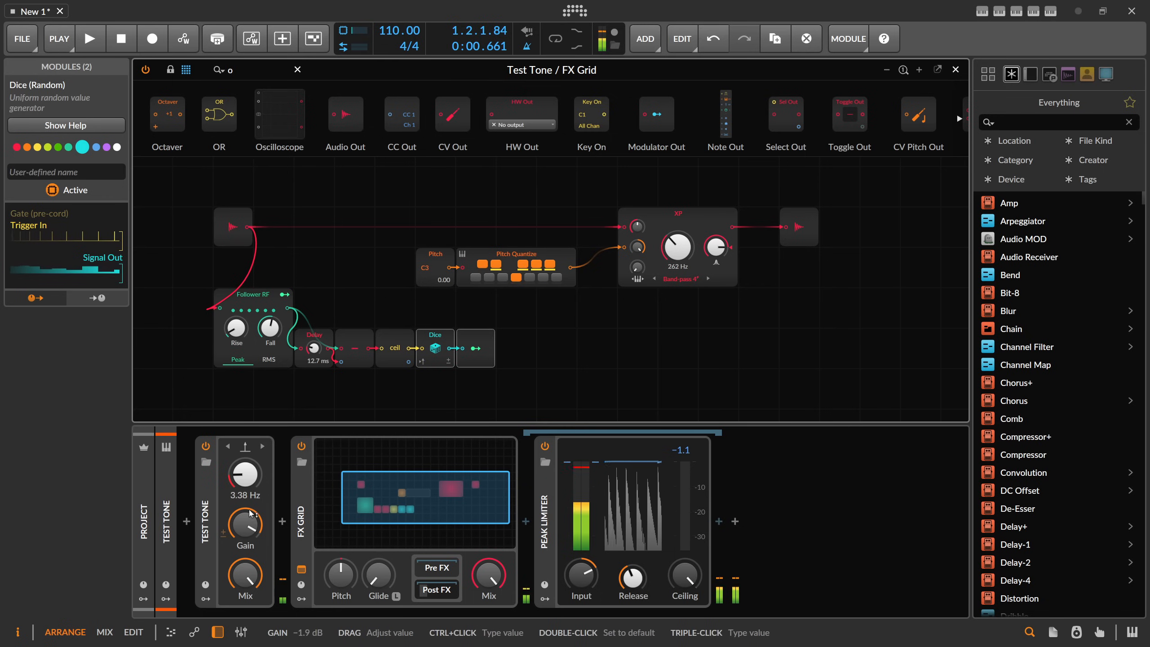
pyautogui.moveTo(248, 519); pyautogui.dragTo(248, 557)
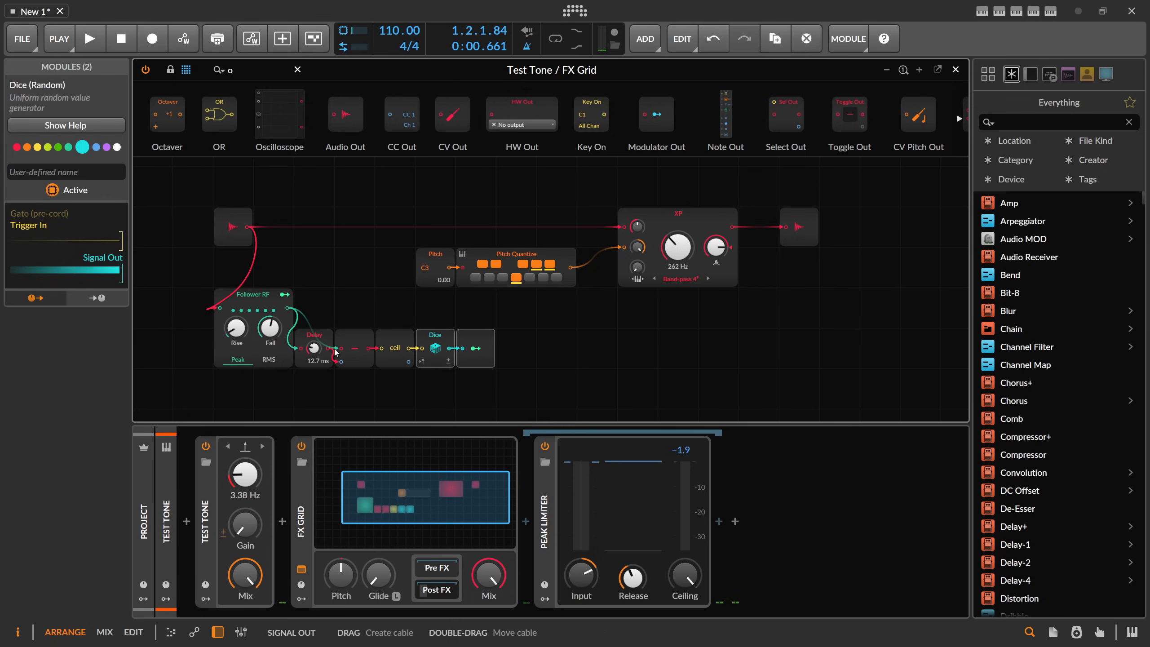
# Move the Follower RF chain one row down and shift Dice and Modulator Out two grid cells away from Ceil.
pyautogui.click(442, 255)
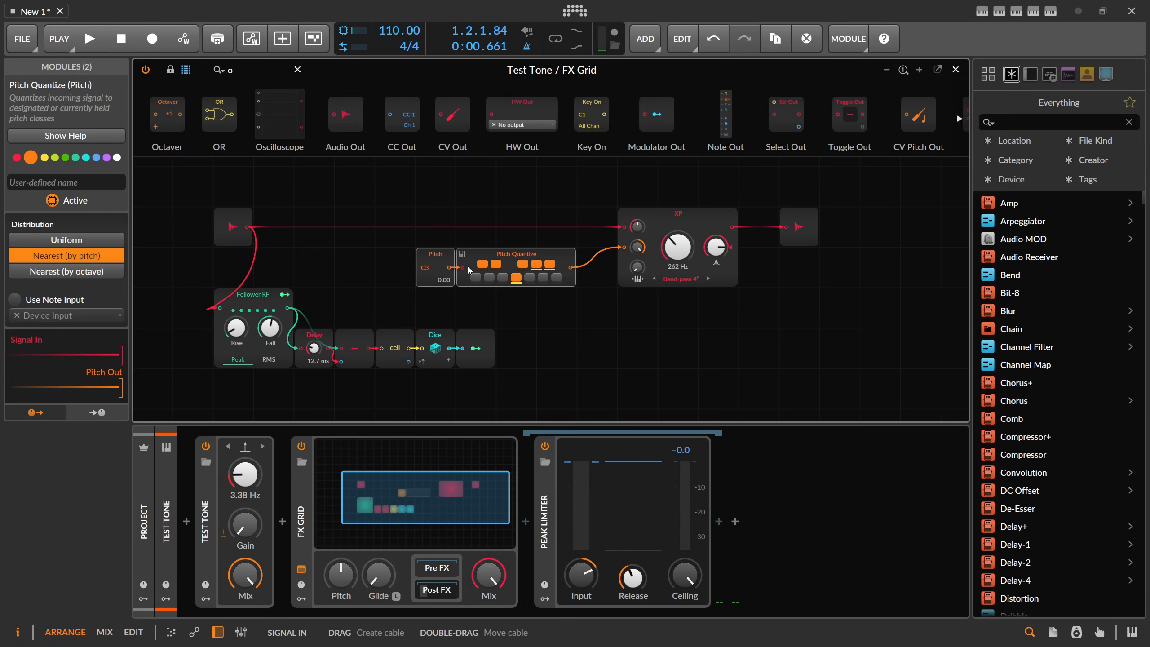
pyautogui.moveTo(544, 406); pyautogui.dragTo(248, 347)
pyautogui.click(656, 351)
pyautogui.moveTo(541, 356); pyautogui.dragTo(518, 338)
# Stack the Subtract module directly above the Delay and place Ceil immediately after the Delay.
pyautogui.click(449, 318)
pyautogui.click(392, 336)
pyautogui.moveTo(362, 339); pyautogui.dragTo(328, 317)
pyautogui.moveTo(406, 335); pyautogui.dragTo(365, 335)
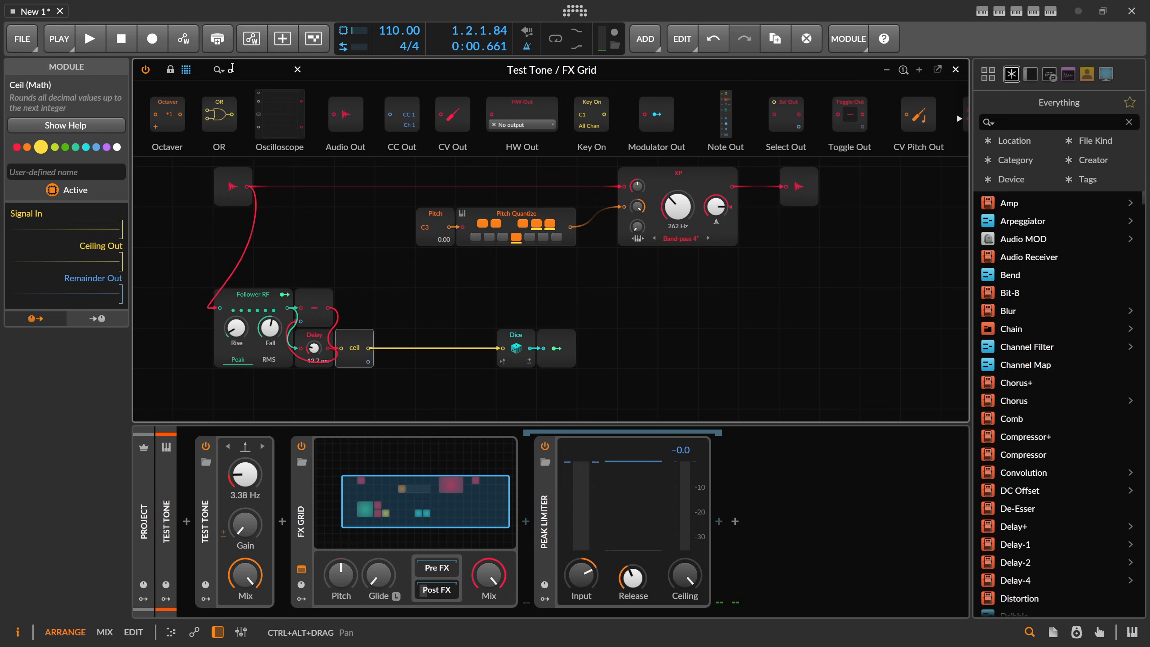
# Add a three-cell-wide Label above the Follower RF and Subtract modules, and name it "Transient Detection".
pyautogui.press('BackSpace')
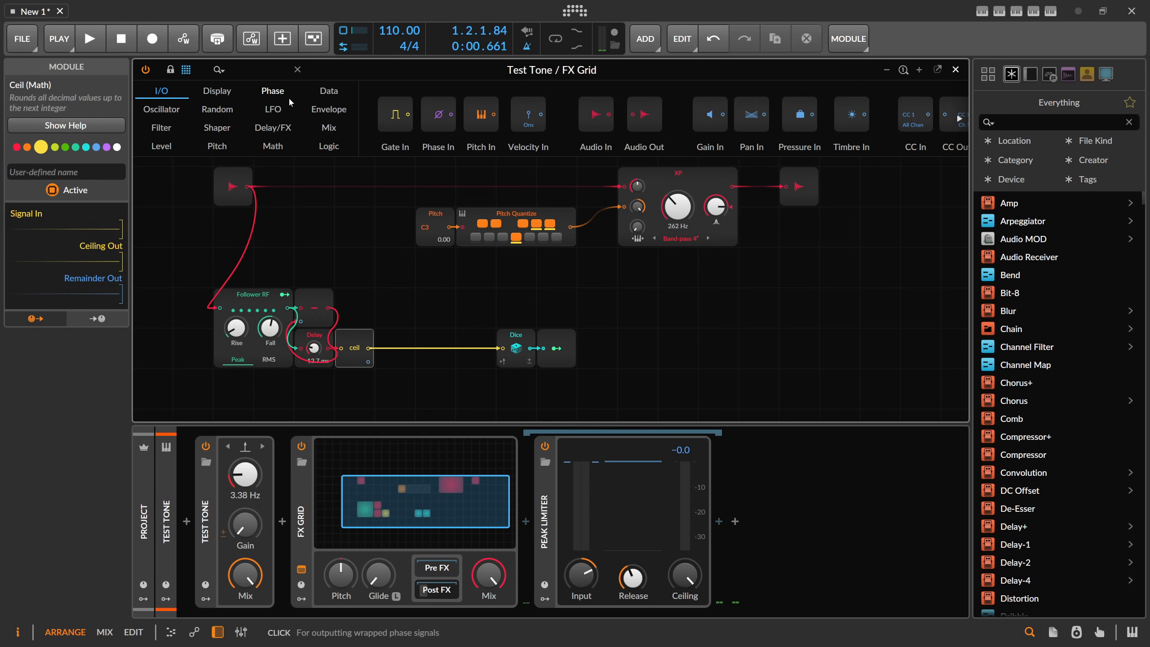
pyautogui.write('labe')
pyautogui.moveTo(214, 127); pyautogui.dragTo(319, 267)
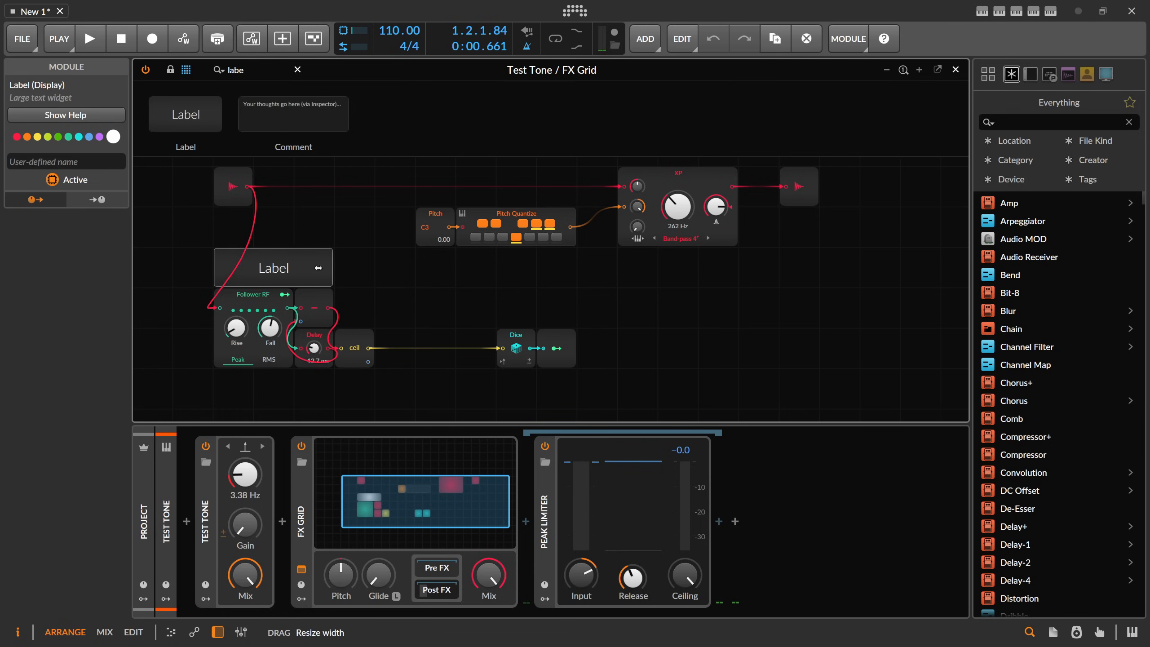
pyautogui.click(61, 161)
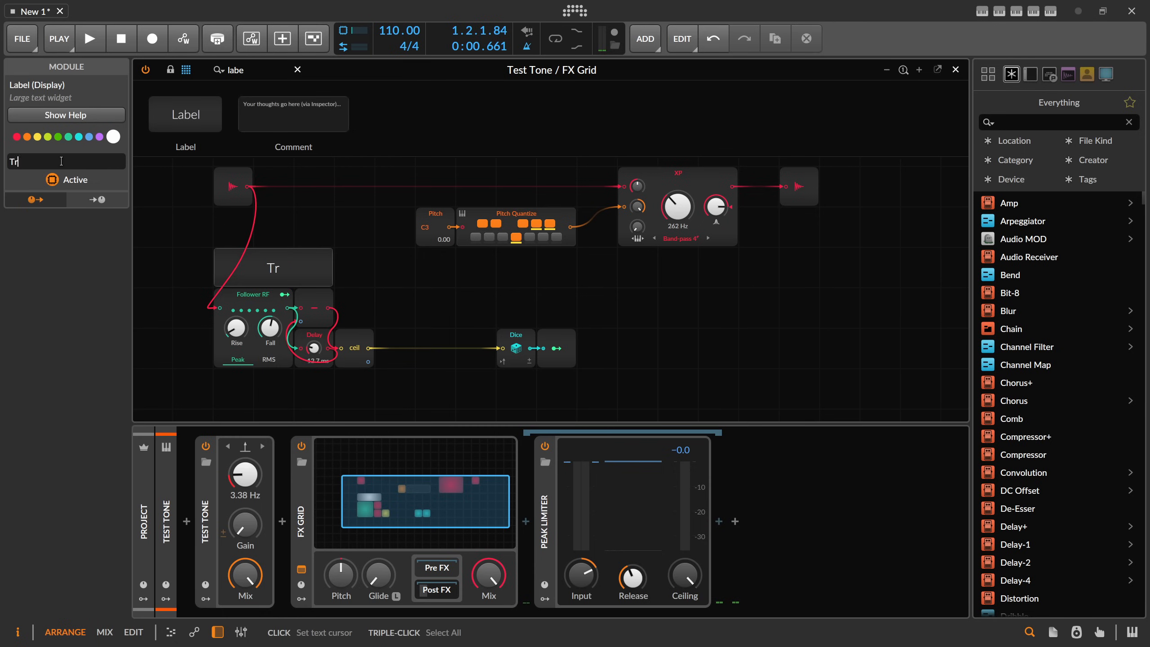
pyautogui.write('Transient Detection')
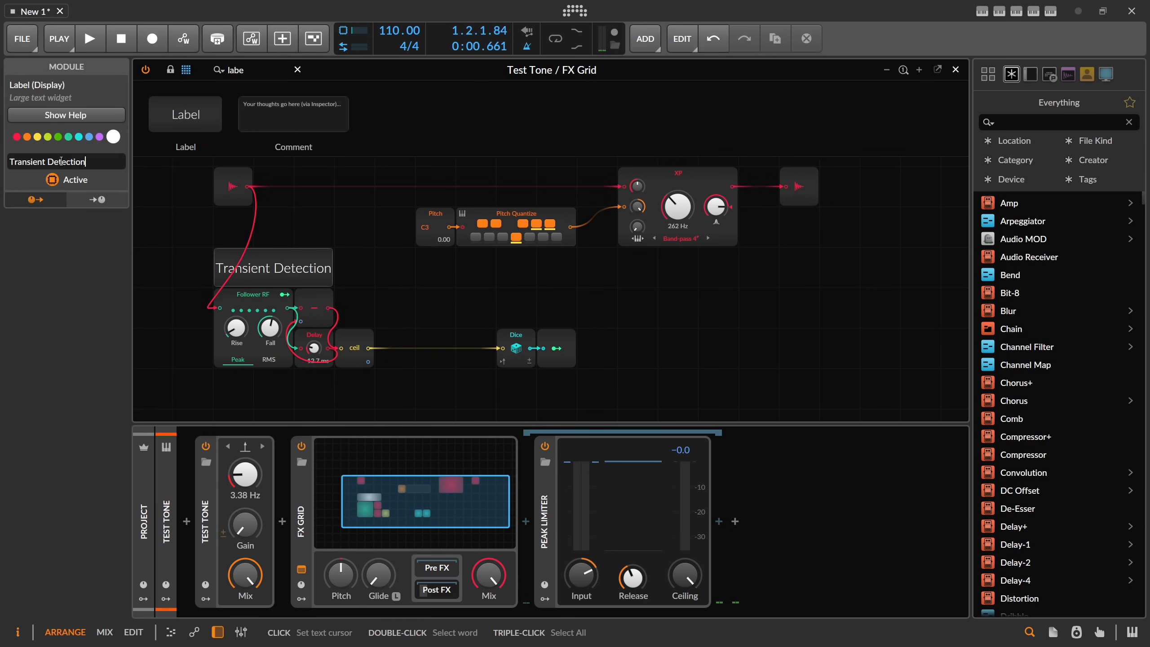
# Place a copy of the label above Dice and Modulator Out, name it "Freq Rand", and make it two grid cells wide.
pyautogui.click(364, 254)
pyautogui.click(300, 257)
pyautogui.click(472, 305)
pyautogui.click(514, 306)
pyautogui.hotkey('ctrl', 'v')
pyautogui.moveTo(93, 161); pyautogui.dragTo(1, 163)
pyautogui.write('Fr')
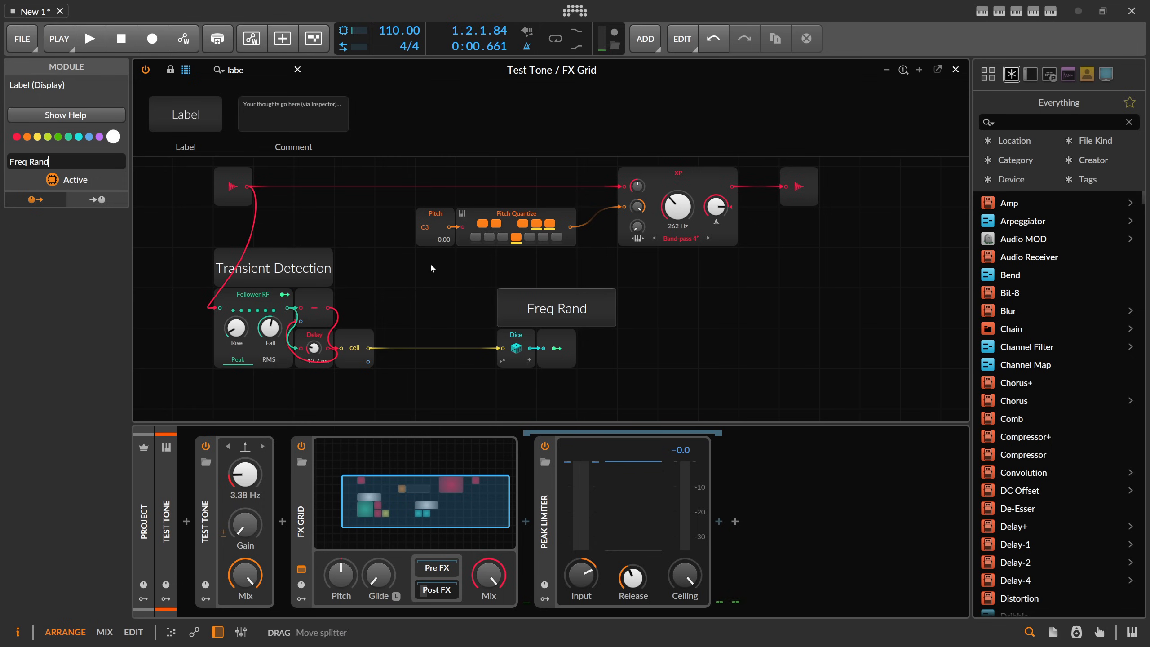
pyautogui.moveTo(615, 312); pyautogui.dragTo(446, 268)
pyautogui.scroll(2, 475, 249)
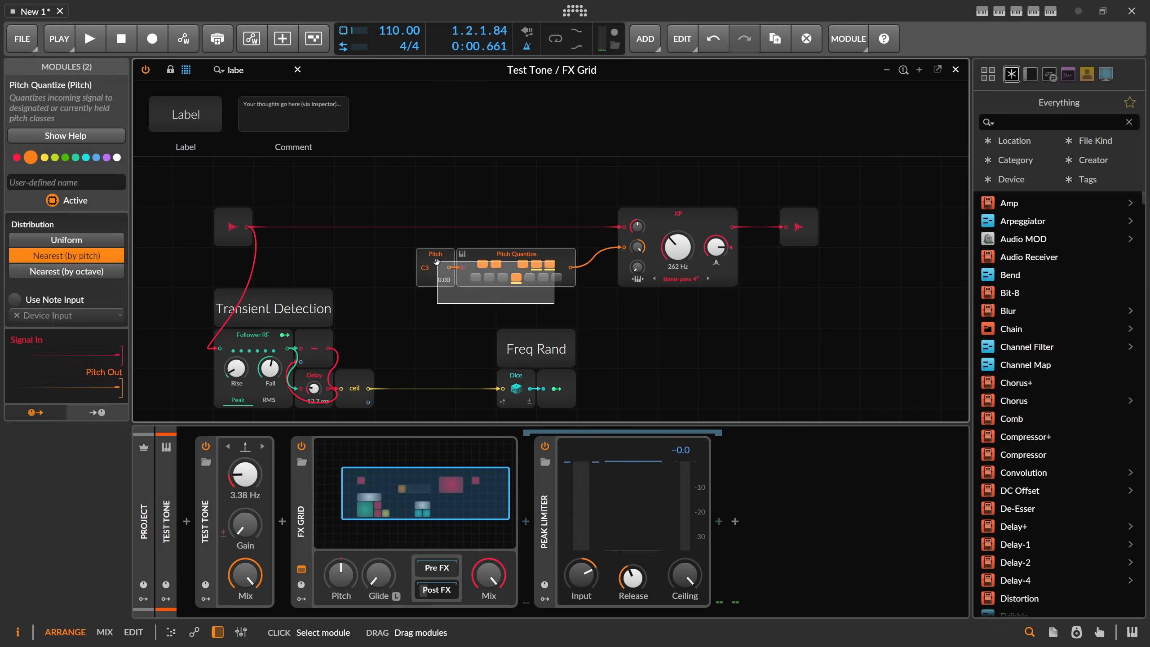
pyautogui.moveTo(206, 113); pyautogui.dragTo(509, 231)
pyautogui.moveTo(494, 231); pyautogui.dragTo(561, 227)
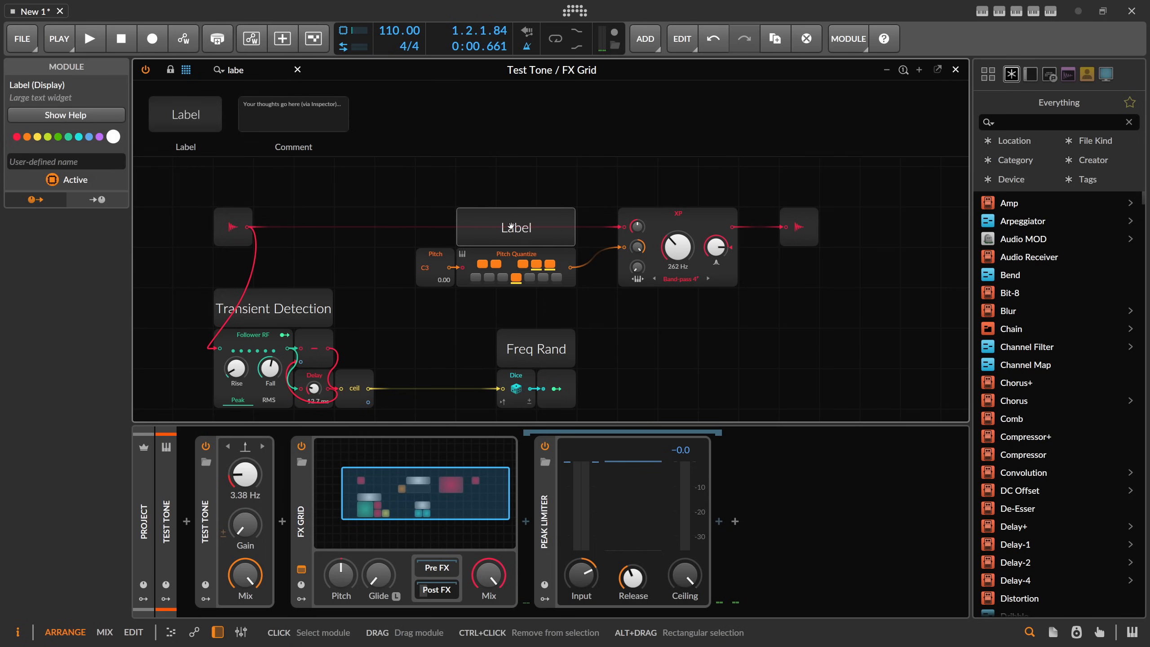
pyautogui.press('Delete')
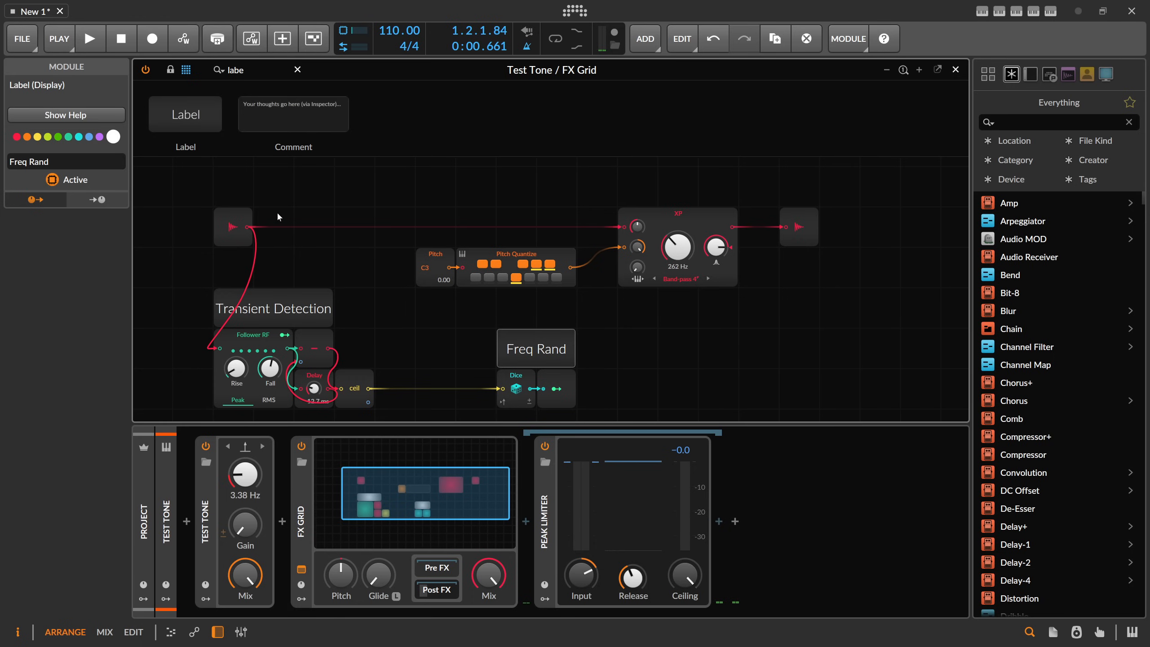
# Move the Transient Detection and Freq Rand module groups together one grid cell down and one cell to the right.
pyautogui.moveTo(721, 252); pyautogui.dragTo(721, 252)
pyautogui.moveTo(245, 524)
pyautogui.mouseDown()
pyautogui.moveTo(245, 392)
pyautogui.moveTo(245, 524)
pyautogui.mouseUp()
pyautogui.moveTo(431, 344); pyautogui.dragTo(479, 290)
pyautogui.moveTo(669, 355); pyautogui.dragTo(305, 312)
pyautogui.scroll(1, 384, 257)
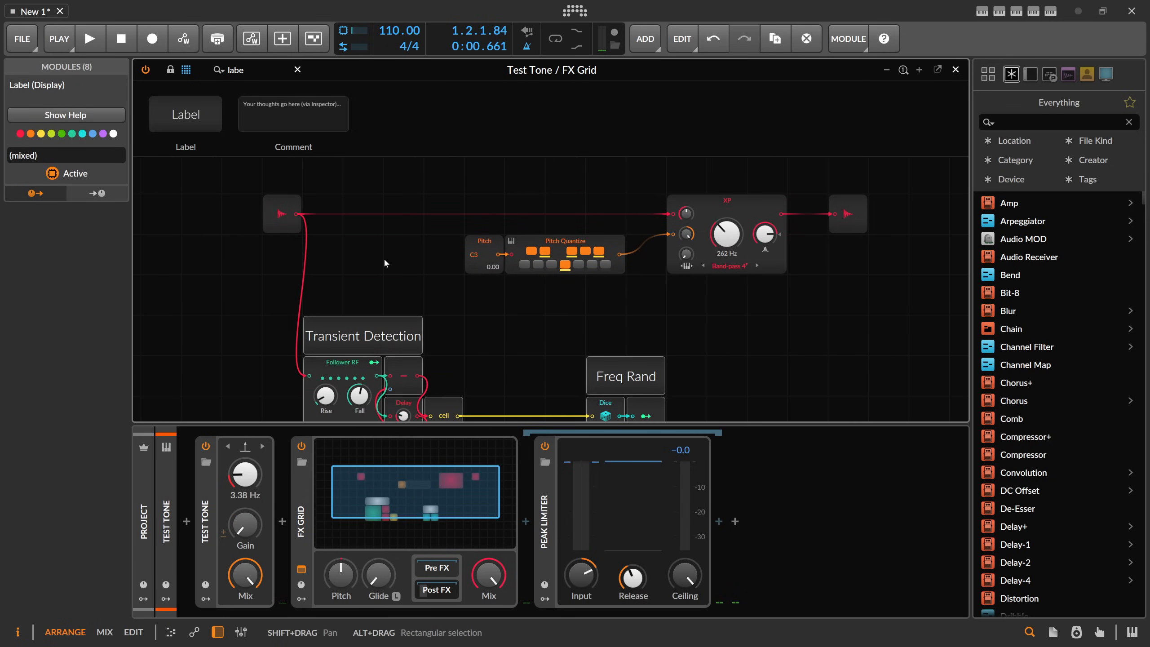
pyautogui.scroll(-1, 379, 259)
pyautogui.scroll(1, 383, 258)
pyautogui.moveTo(383, 258); pyautogui.dragTo(325, 273)
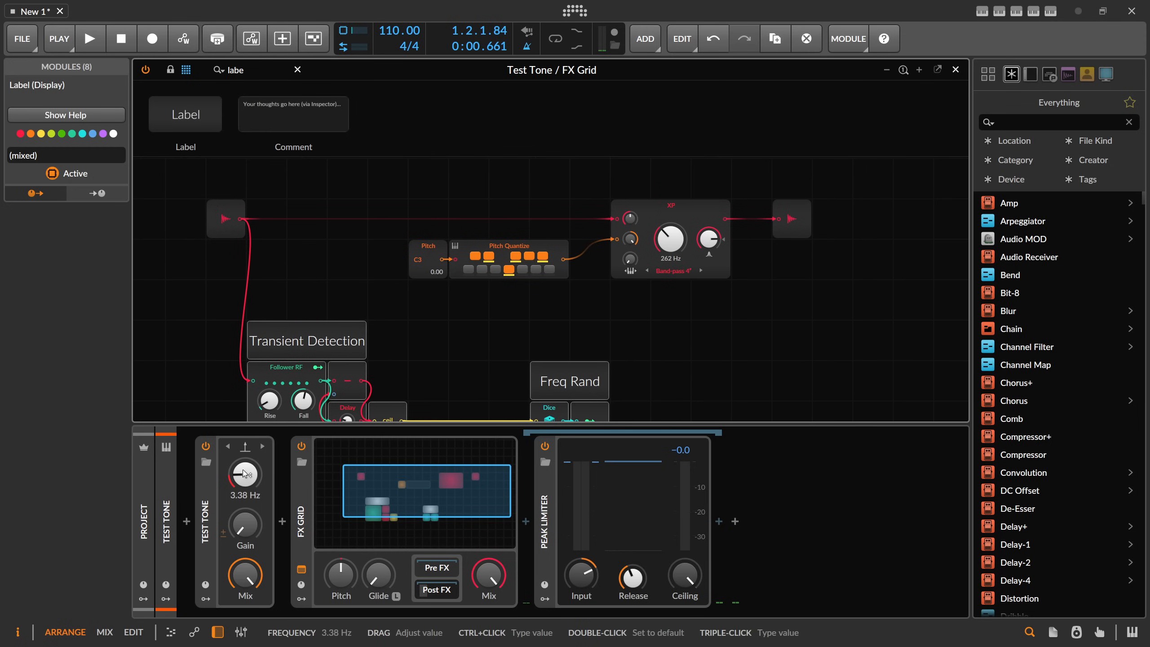
# Clear the module search, audition the patch during playback with the Test Tone gain briefly raised, and set the tone's frequency to 4.90 Hz.
pyautogui.moveTo(240, 481); pyautogui.dragTo(248, 479)
pyautogui.scroll(-2, 494, 293)
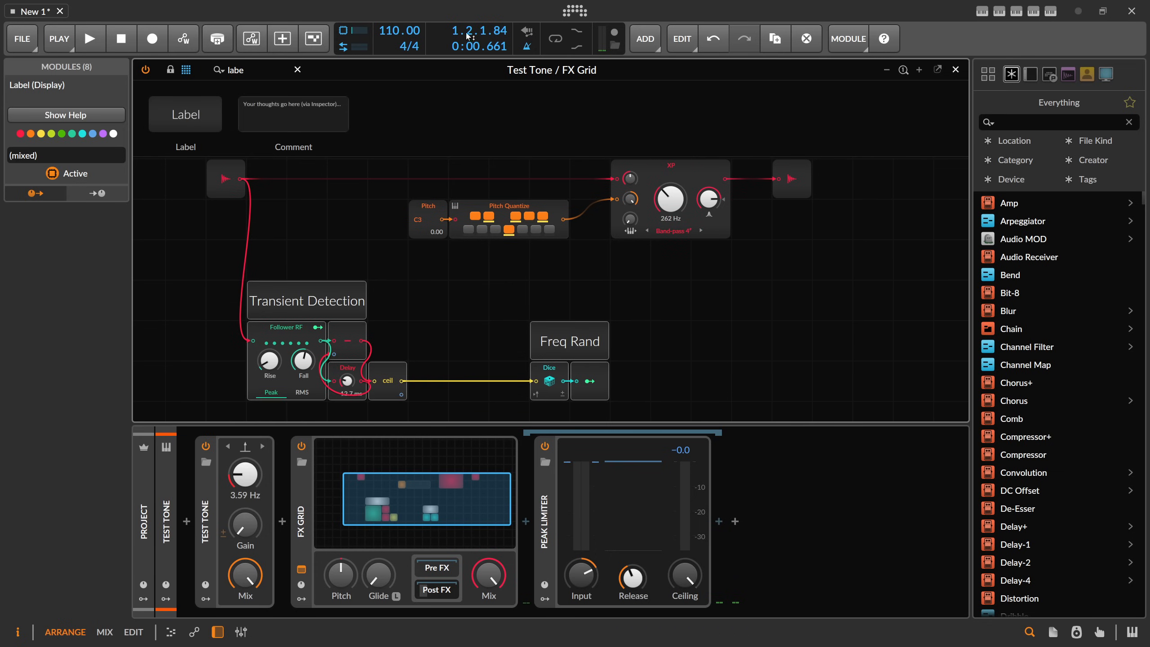
pyautogui.click(297, 69)
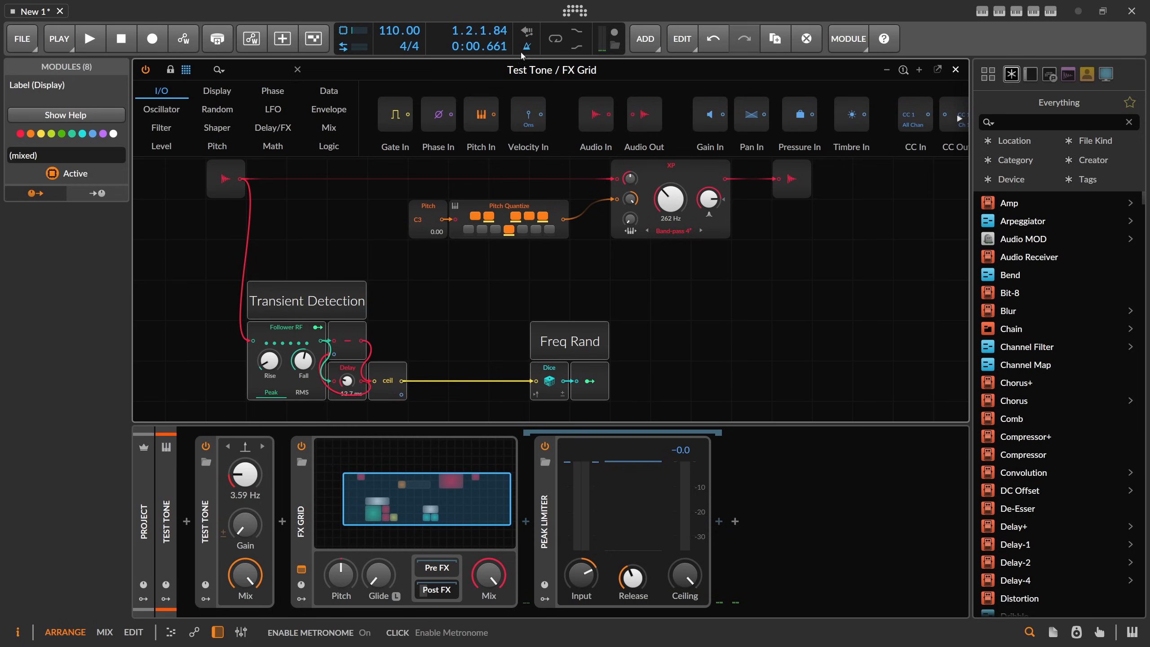
pyautogui.click(94, 40)
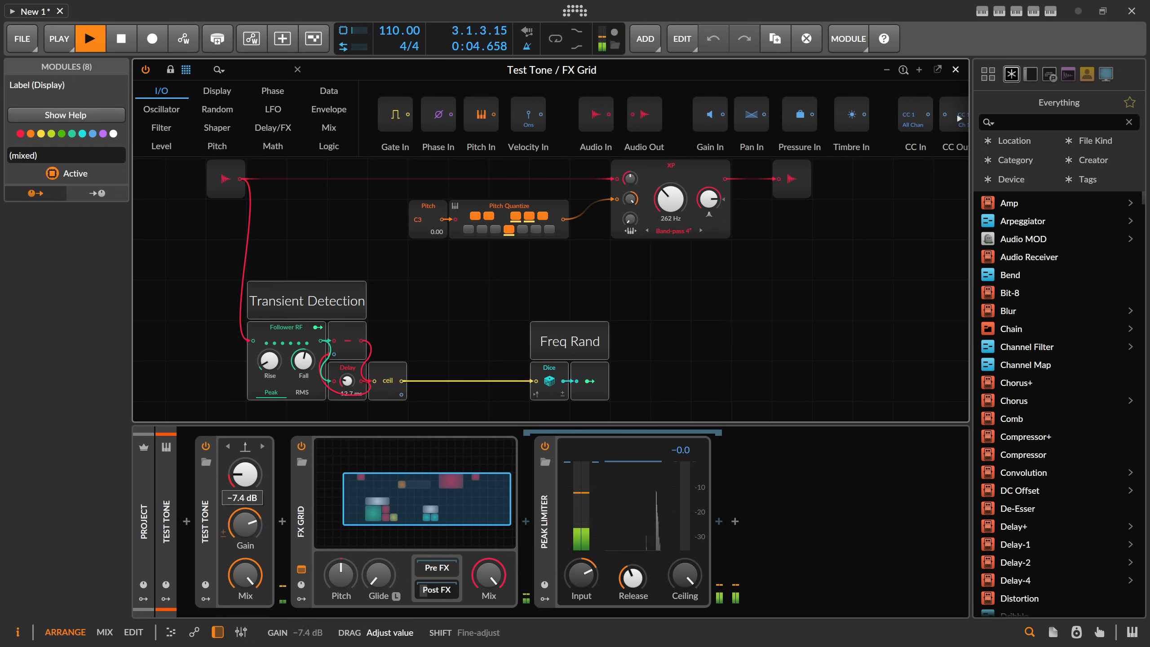
pyautogui.moveTo(244, 483)
pyautogui.mouseDown()
pyautogui.moveTo(245, 501)
pyautogui.moveTo(244, 480)
pyautogui.moveTo(244, 491)
pyautogui.mouseUp()
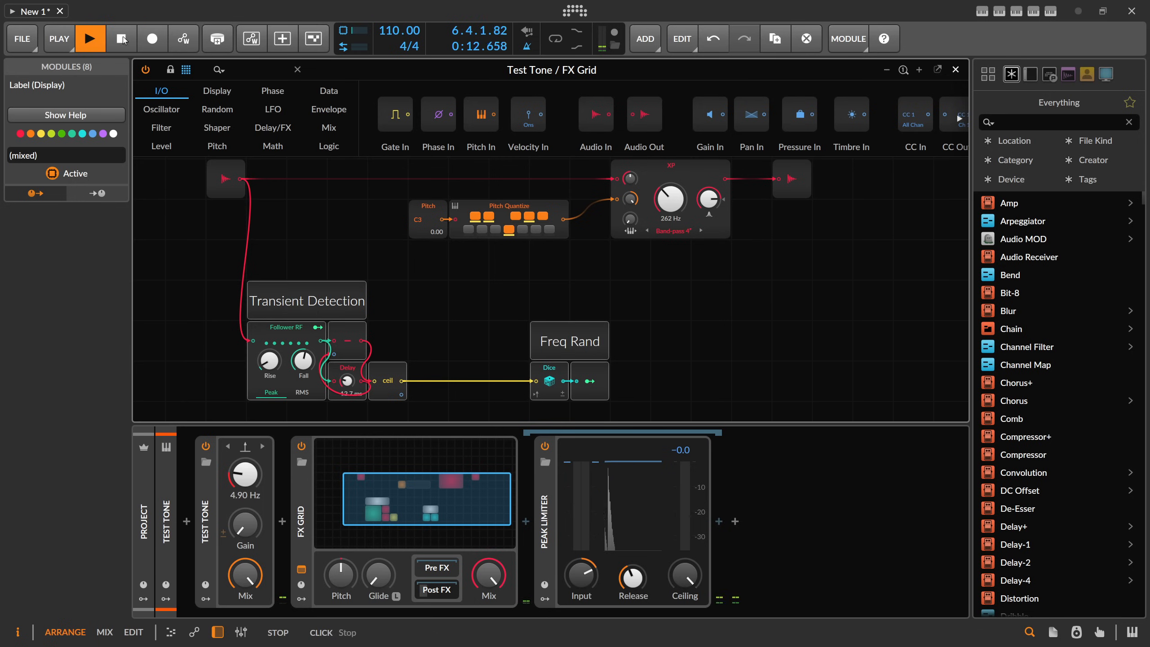
pyautogui.press('space')
# Search the module palette for "rec" and place a Recorder module just above the main signal path, between the audio input and XP.
pyautogui.scroll(2, 419, 184)
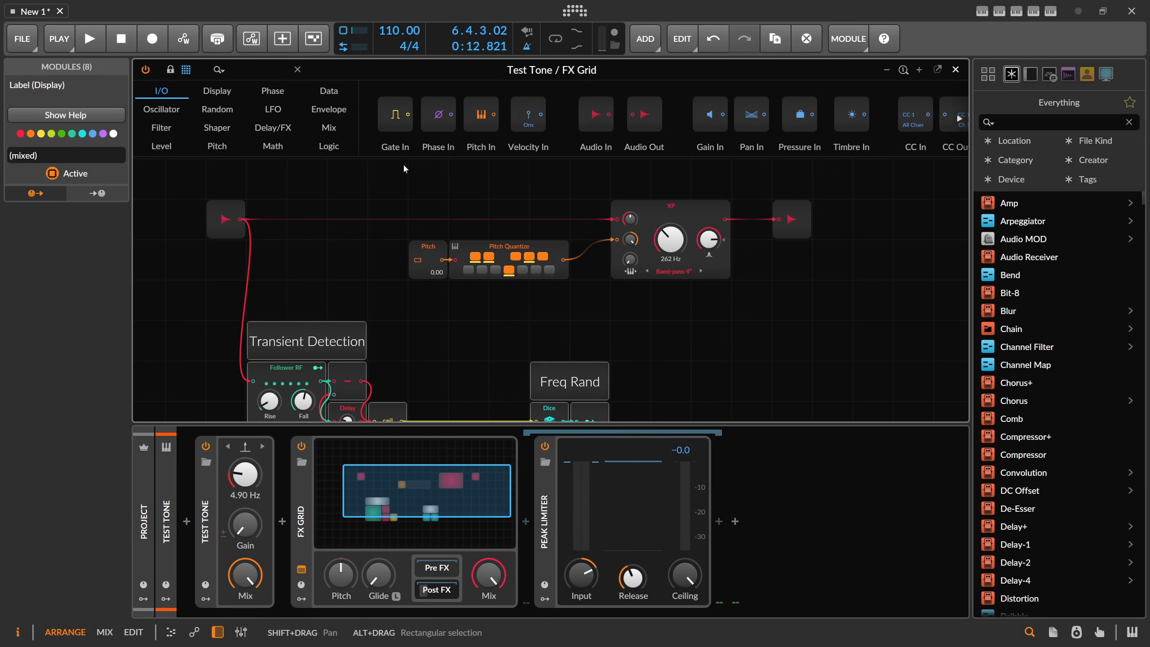
pyautogui.scroll(-1, 404, 198)
pyautogui.scroll(-1, 420, 264)
pyautogui.moveTo(462, 270); pyautogui.dragTo(420, 343)
pyautogui.click(231, 71)
pyautogui.write('rec')
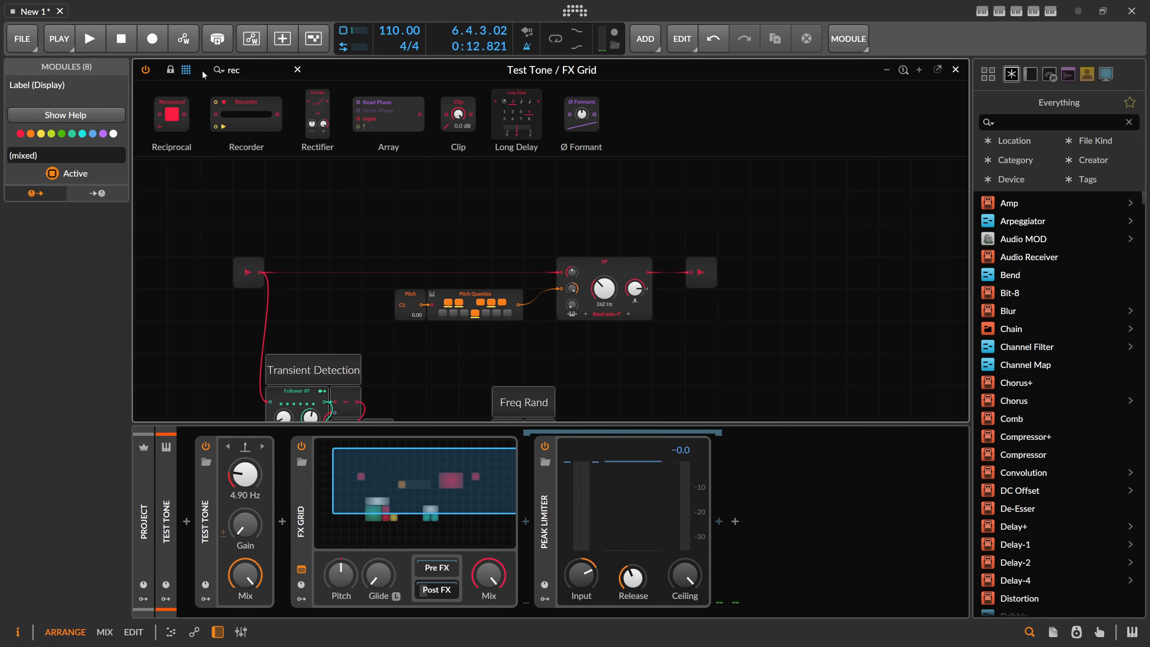
pyautogui.moveTo(249, 117); pyautogui.dragTo(394, 242)
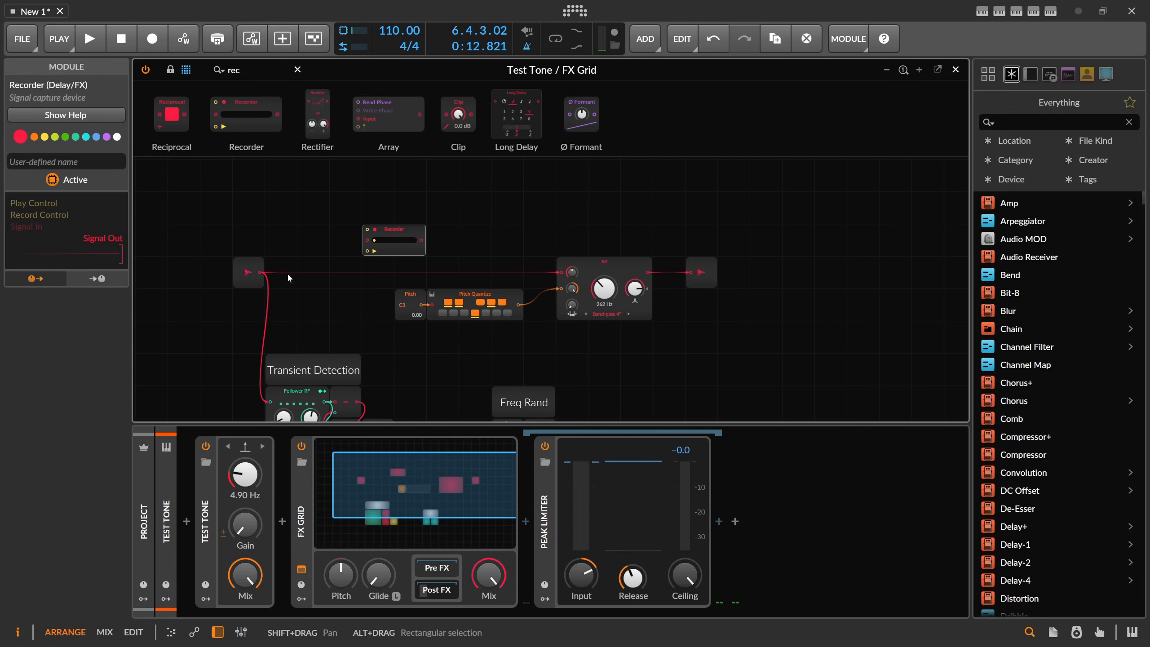
# Connect the audio input to the Recorder's signal input and the Ceil output to its record control.
pyautogui.moveTo(261, 273); pyautogui.dragTo(367, 240)
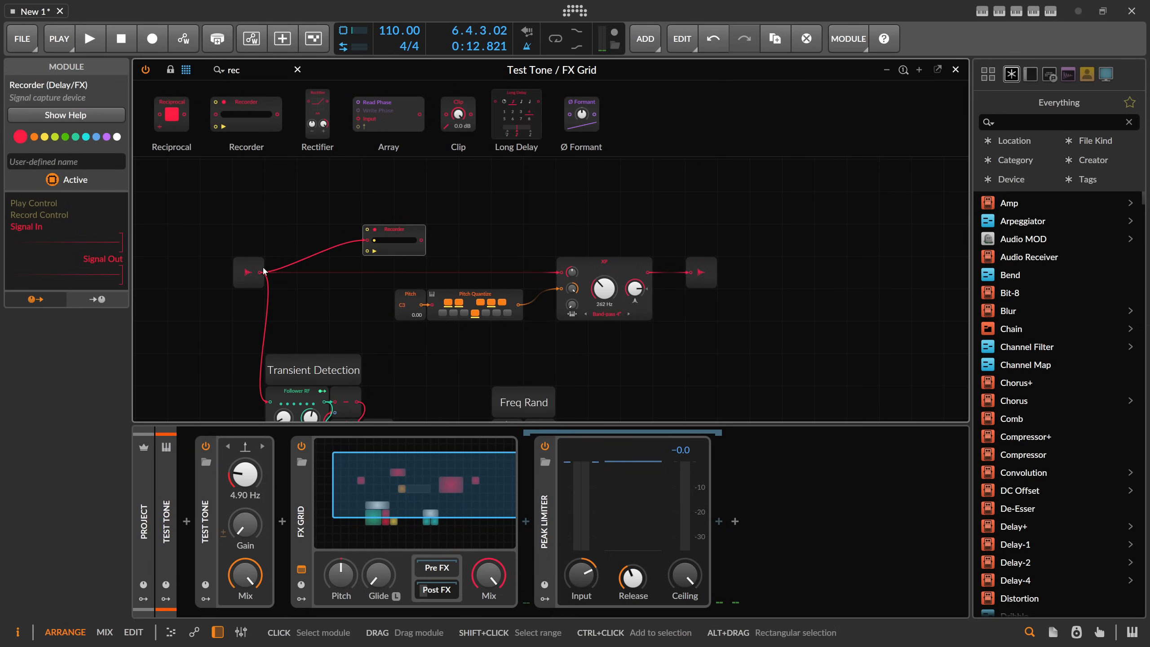
pyautogui.scroll(-2, 333, 276)
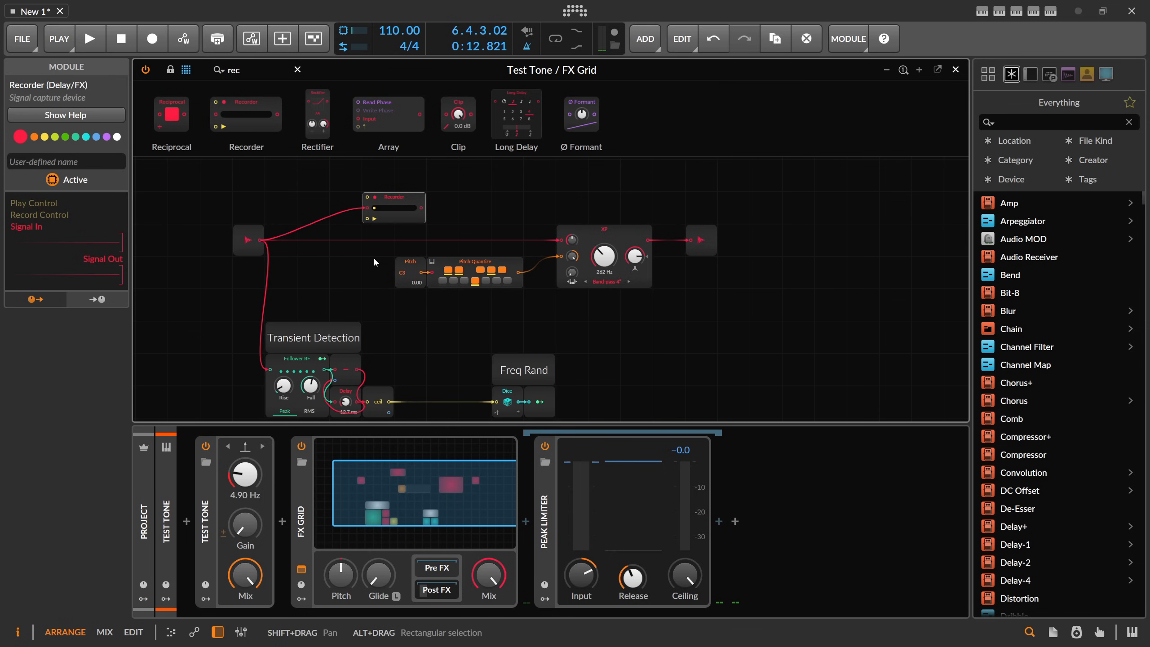
pyautogui.moveTo(390, 401); pyautogui.dragTo(366, 202)
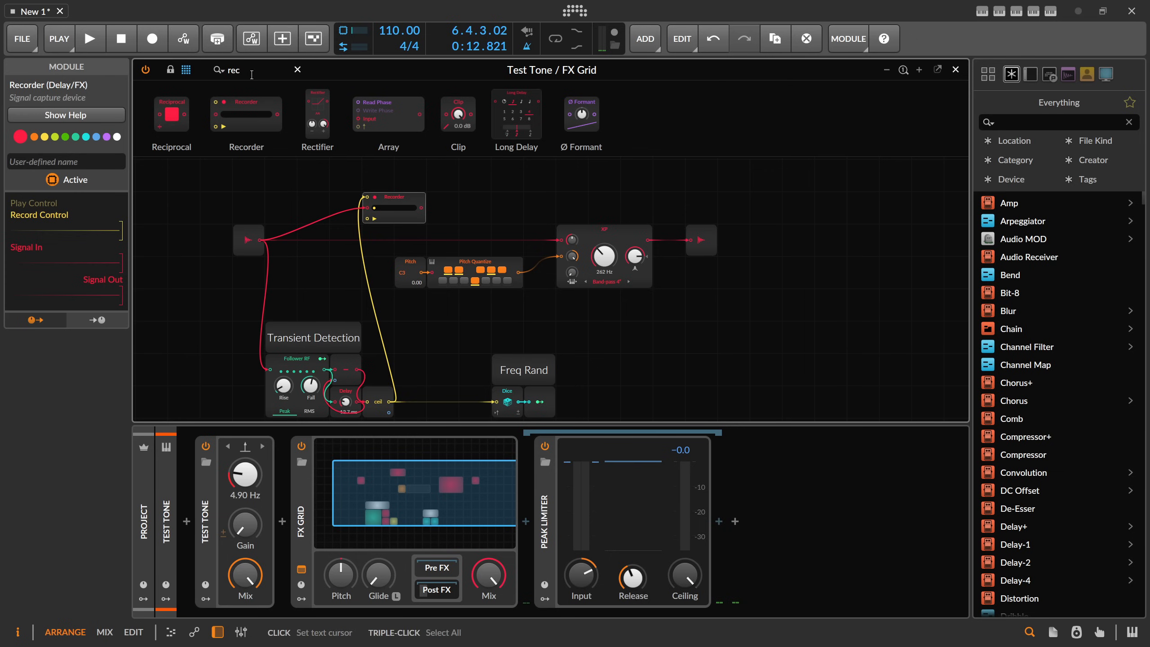
# Search the module palette for "gate" and insert a Gate Length module between the Ceil output and the Recorder's record control.
pyautogui.click(232, 70)
pyautogui.write('gate')
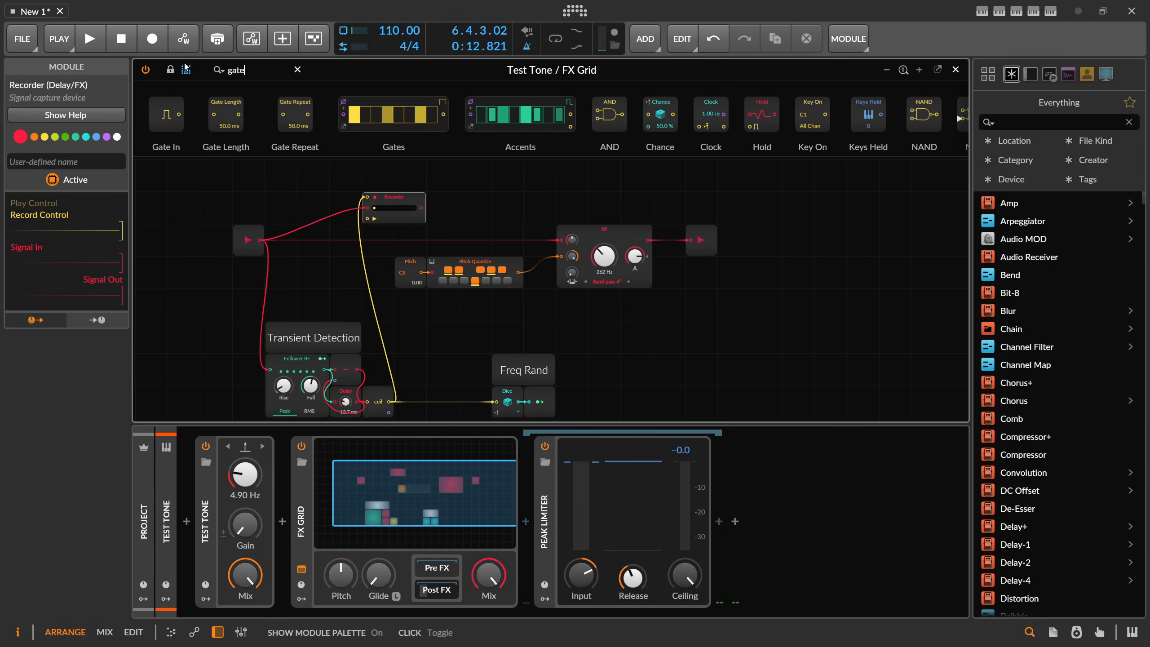
pyautogui.moveTo(226, 114); pyautogui.dragTo(360, 198)
pyautogui.click(337, 178)
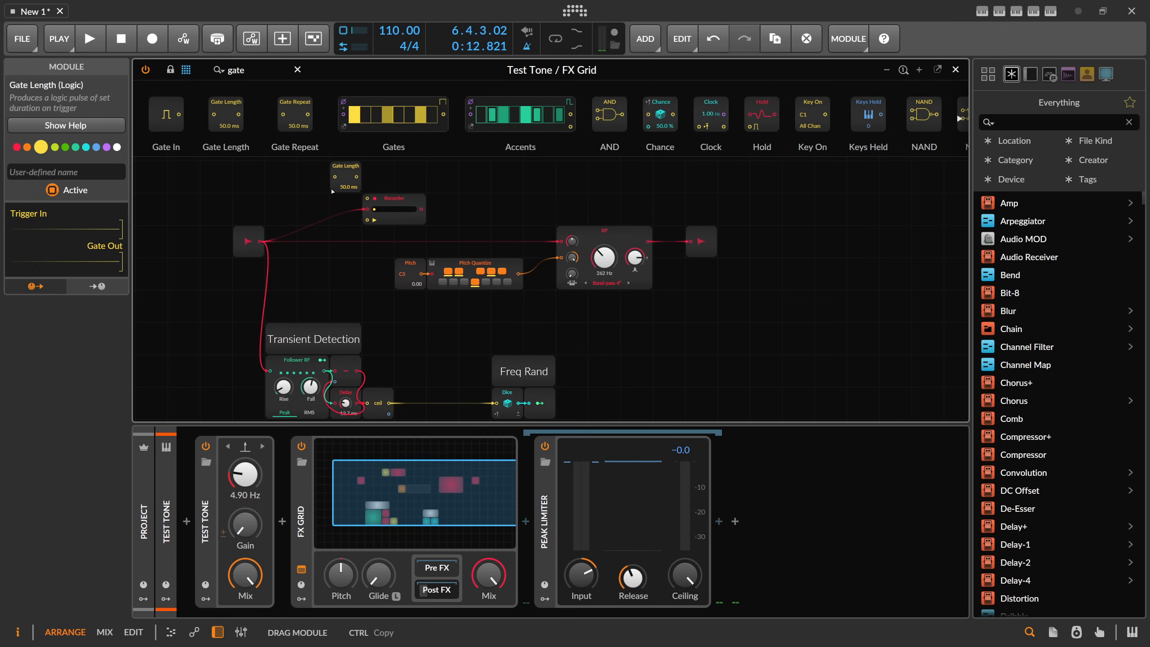
# Set the Gate Length duration to 100 ms and move the module one grid cell further away from the Recorder.
pyautogui.doubleClick(347, 187)
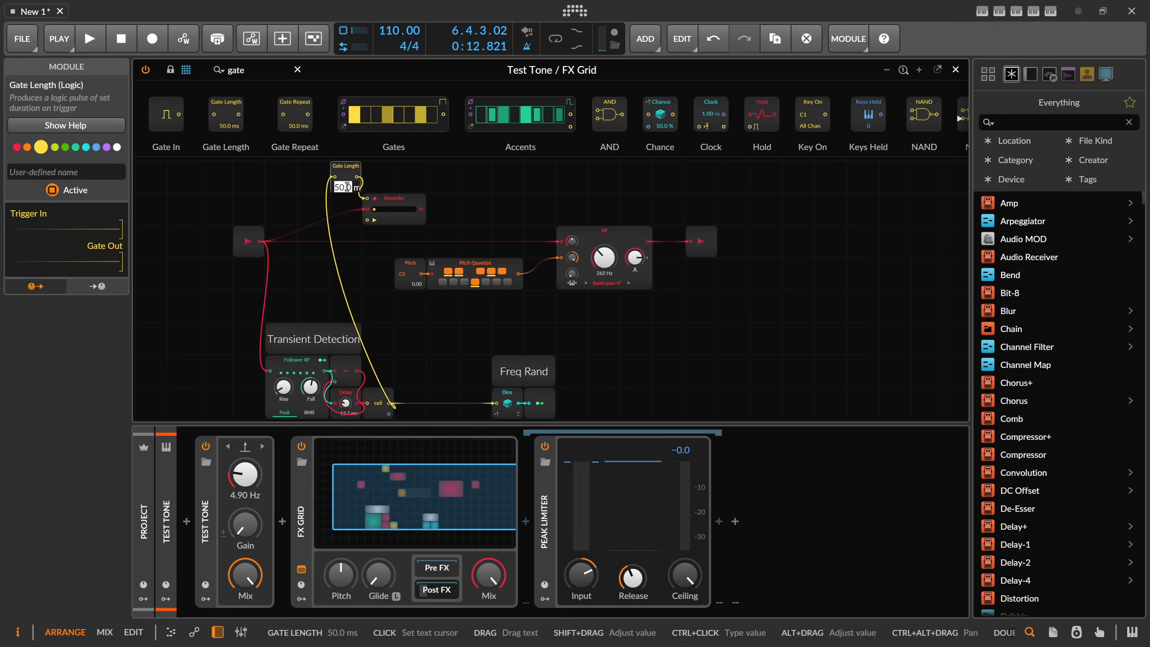
pyautogui.write('100')
pyautogui.press('Return')
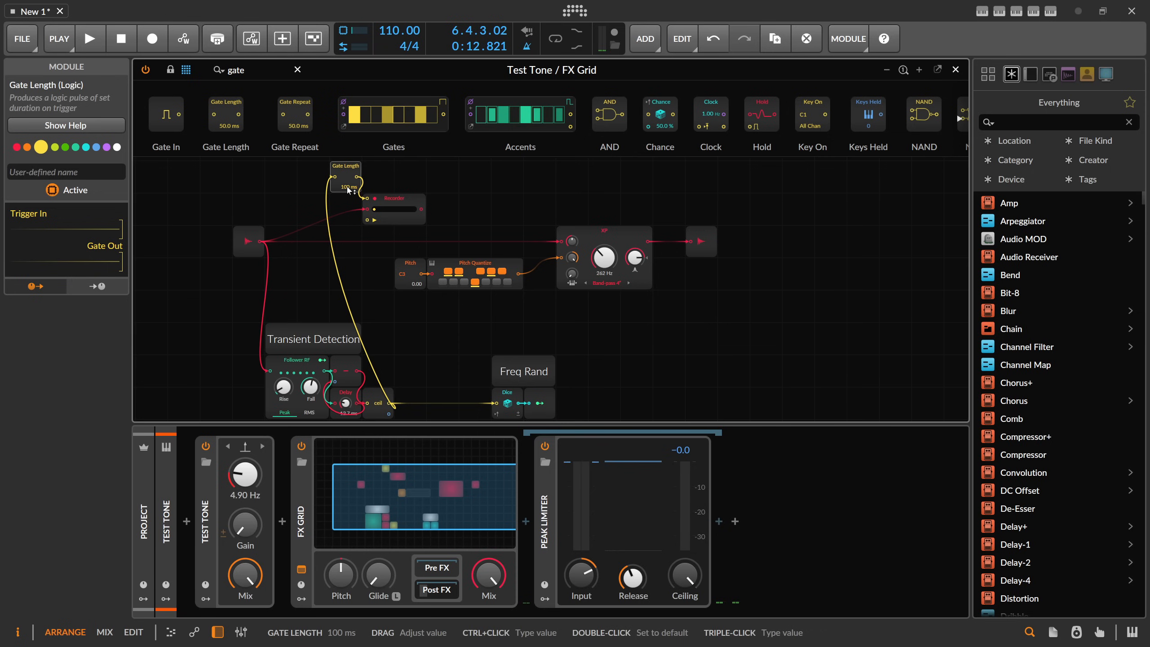
pyautogui.scroll(2, 359, 186)
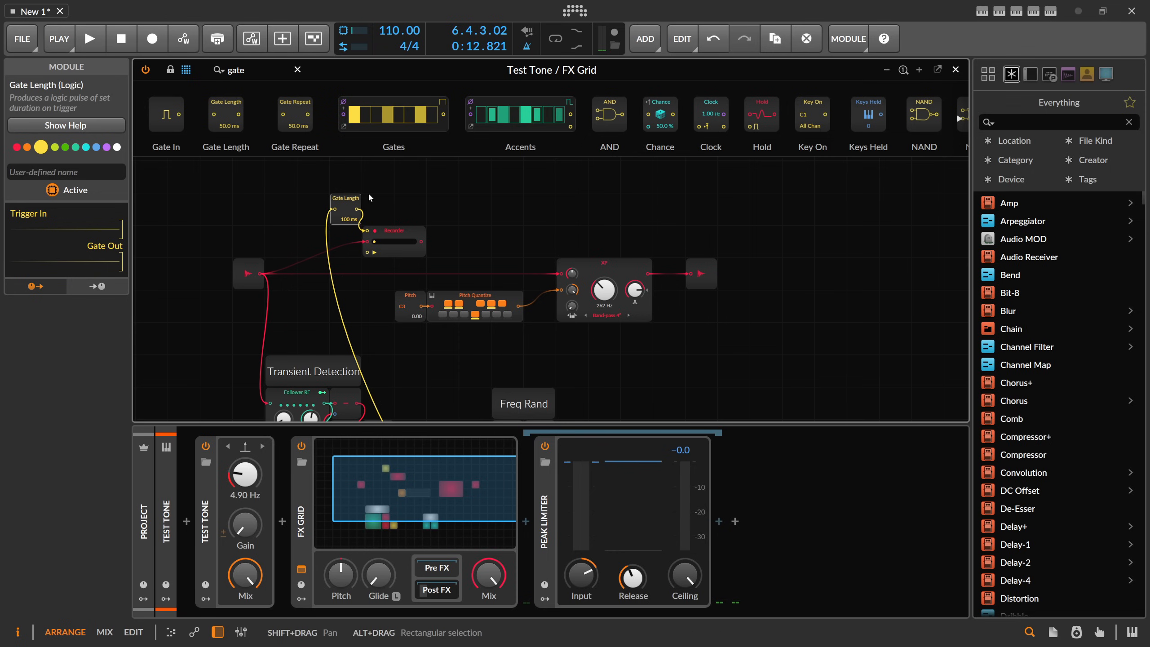
pyautogui.moveTo(357, 202); pyautogui.dragTo(324, 204)
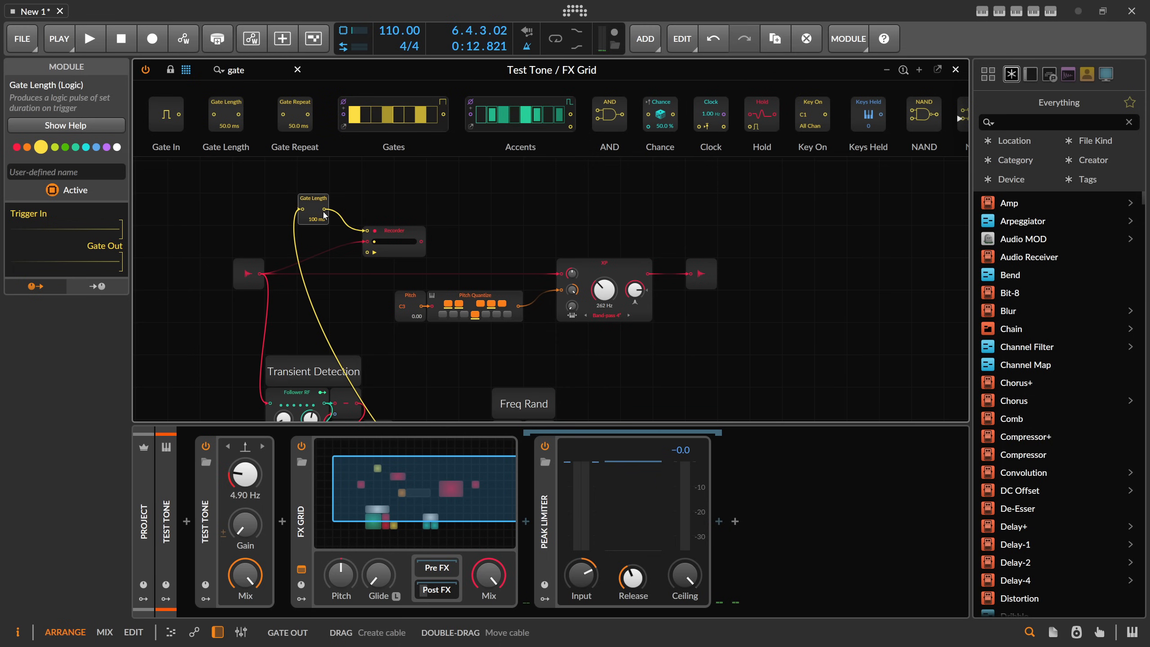
# Connect the Recorder's output to the XP filter's audio input, replacing the direct feed from the audio input.
pyautogui.scroll(-2, 340, 231)
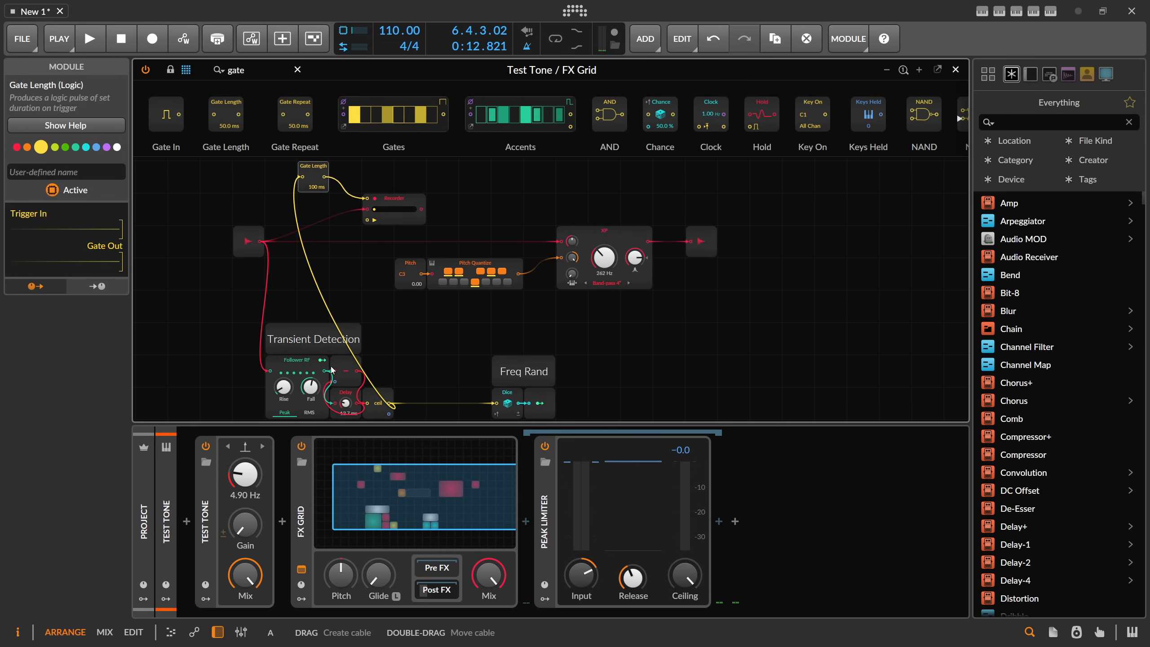
pyautogui.scroll(2, 337, 252)
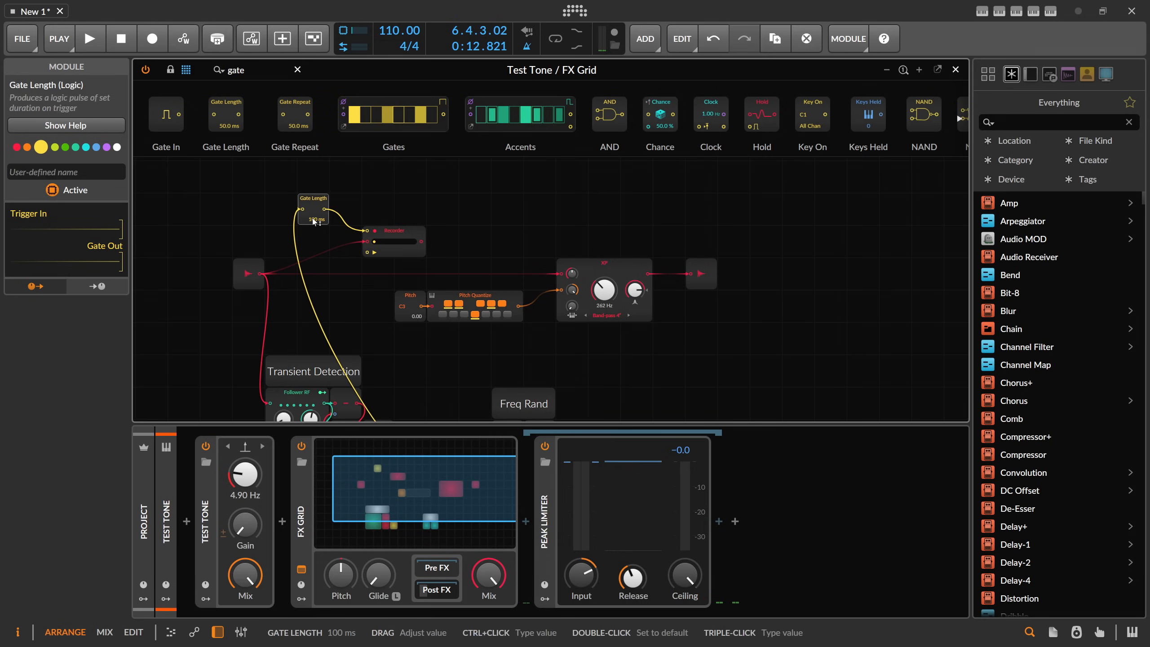
pyautogui.scroll(3, 312, 223)
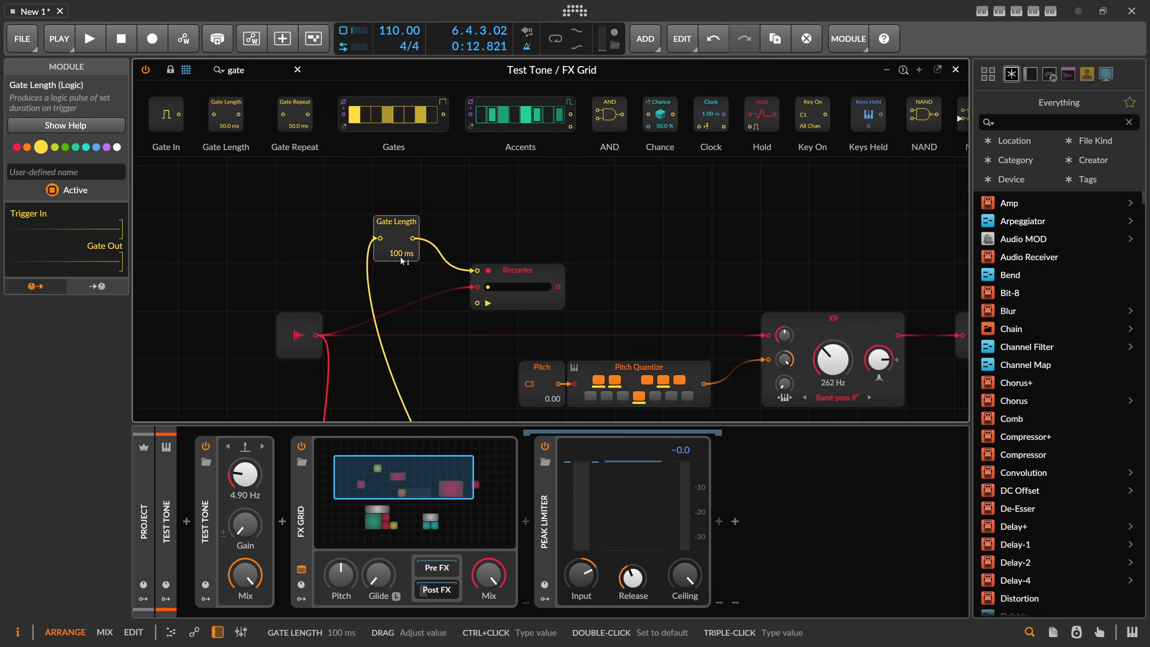
pyautogui.scroll(-3, 410, 273)
pyautogui.moveTo(473, 327); pyautogui.dragTo(408, 217)
pyautogui.scroll(-1, 409, 232)
pyautogui.scroll(1, 418, 241)
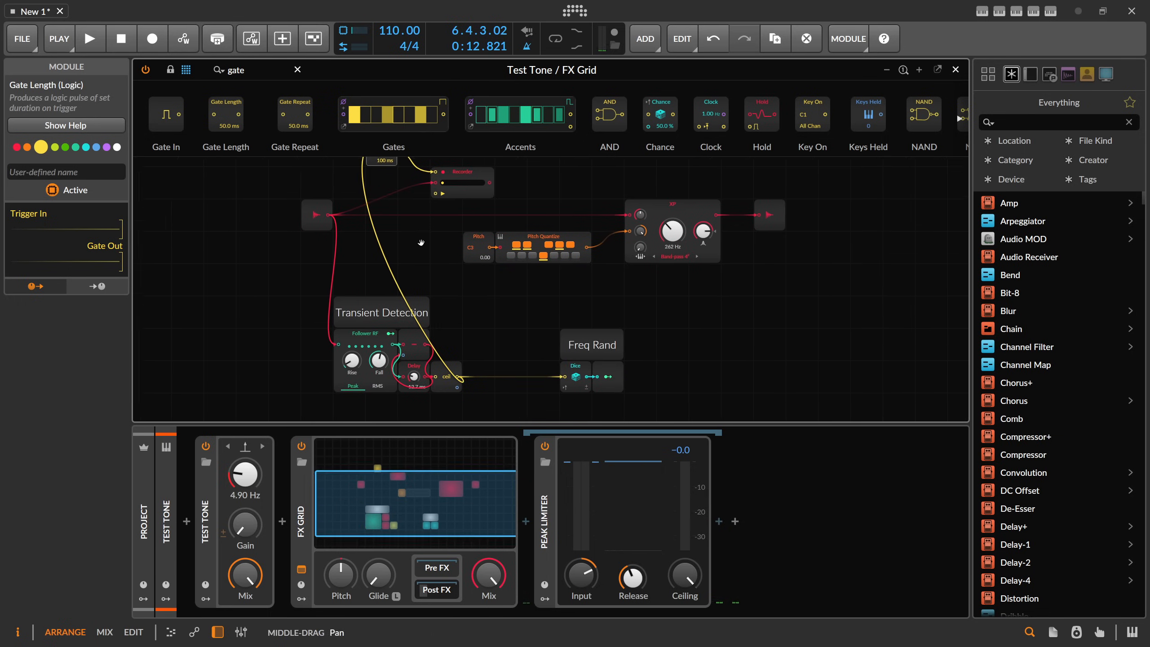
pyautogui.moveTo(457, 218); pyautogui.dragTo(595, 253)
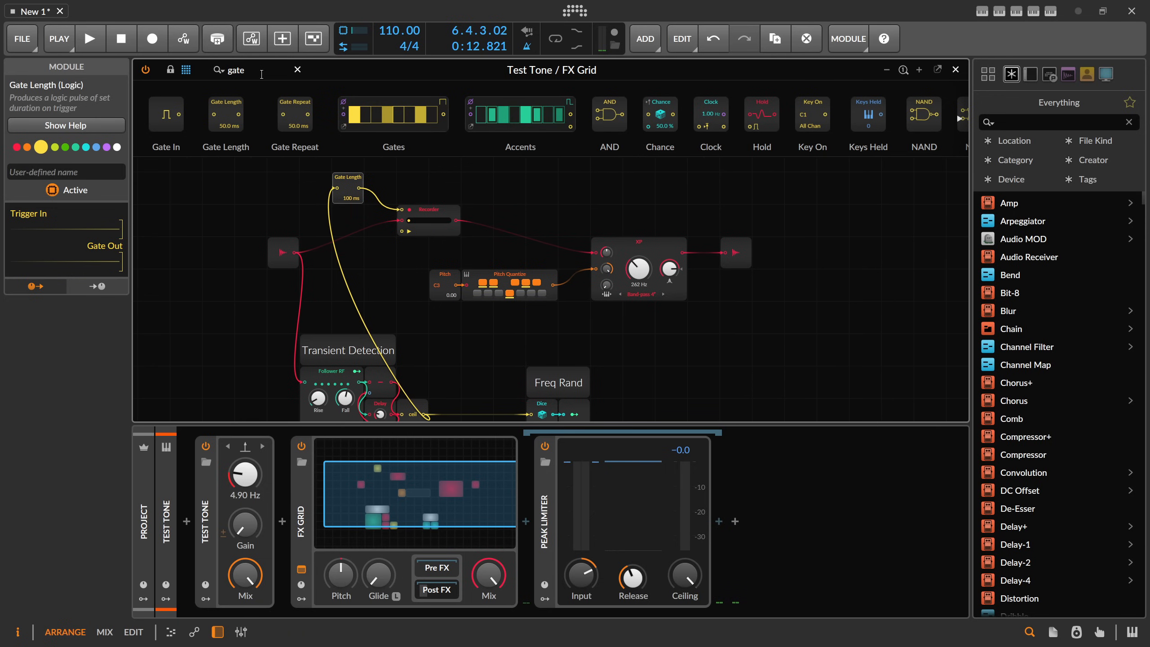
# Search the module palette for "trigger", place a Triggers module below Gate Length, and connect it to the Recorder's play control.
pyautogui.moveTo(264, 75); pyautogui.dragTo(200, 74)
pyautogui.press('BackSpace')
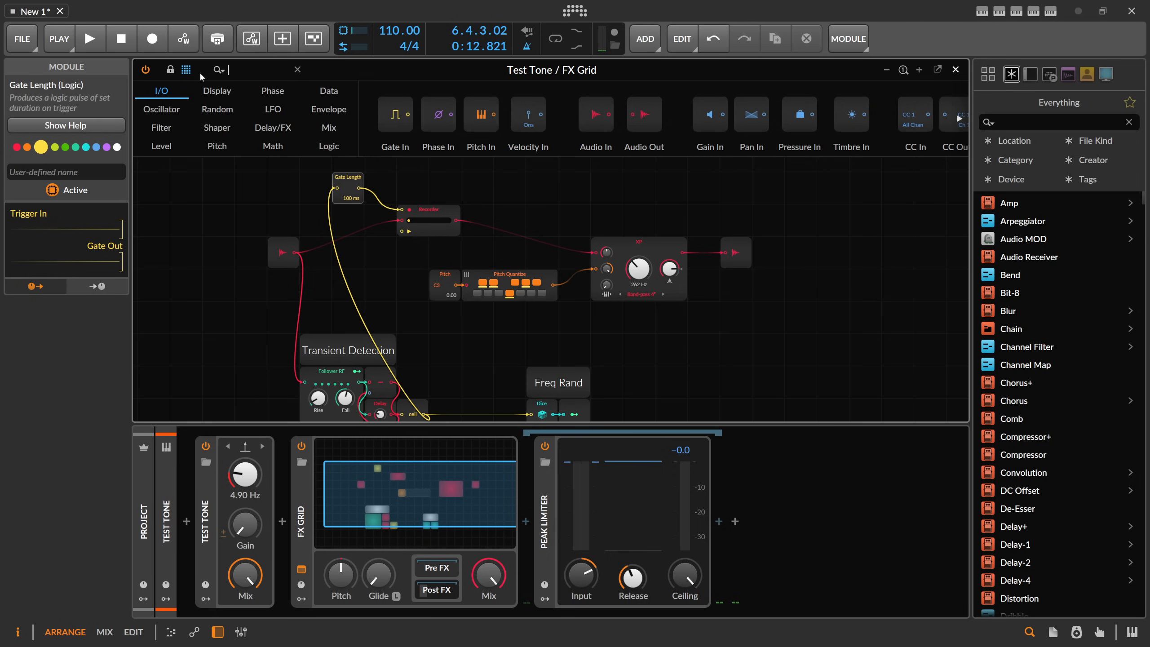
pyautogui.write('trigger')
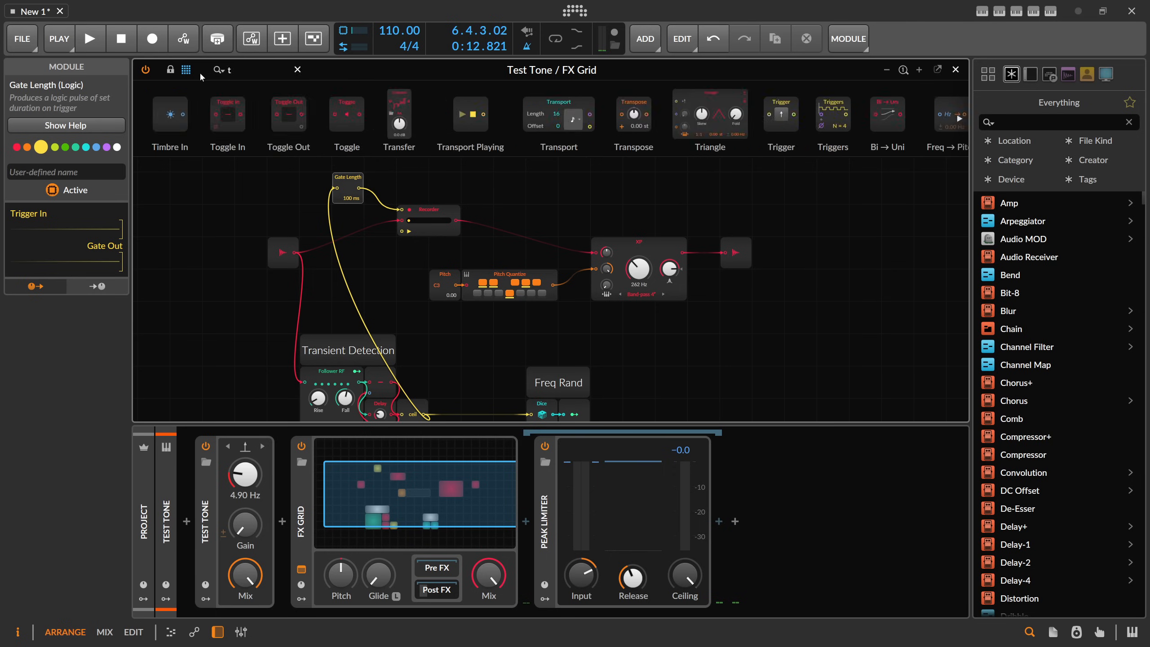
pyautogui.moveTo(230, 123); pyautogui.dragTo(294, 200)
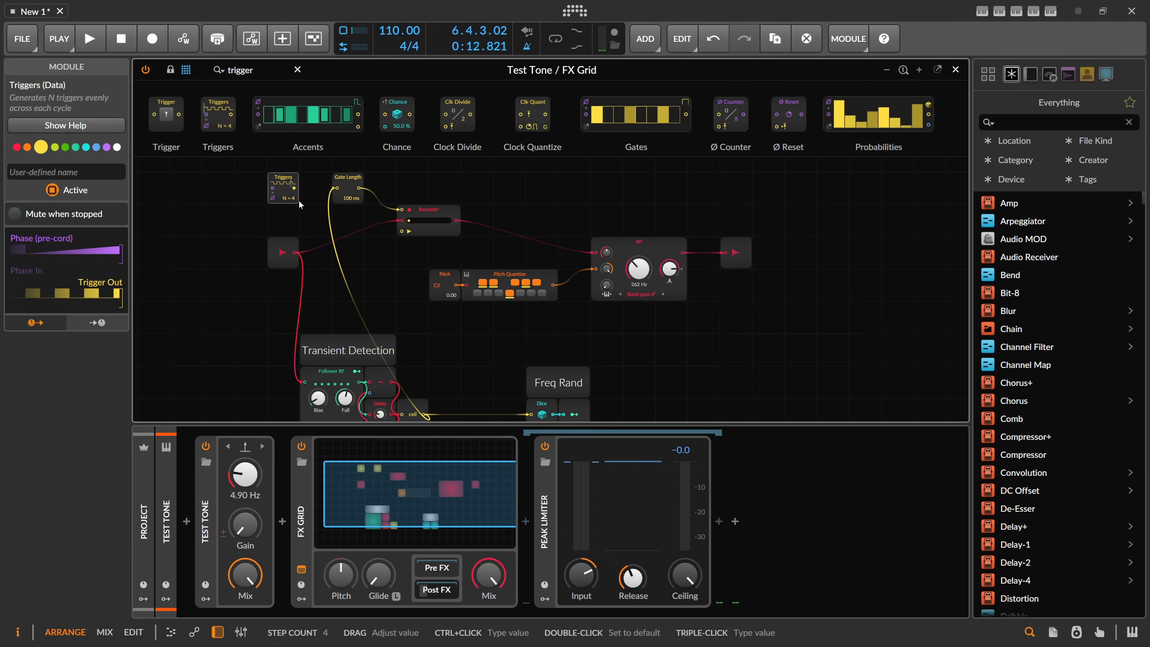
pyautogui.hotkey('ctrl', '+')
pyautogui.moveTo(220, 166); pyautogui.dragTo(367, 233)
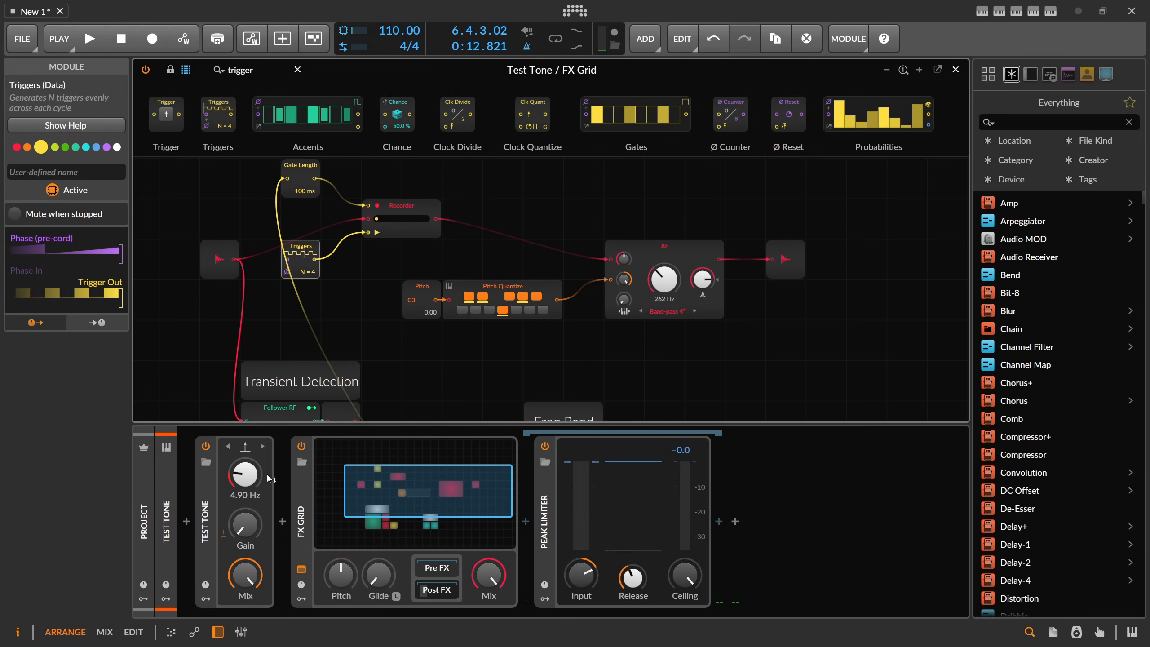
# Turn up the Test Tone gain to about its midpoint and set the Gate Length duration to 50 ms.
pyautogui.moveTo(244, 525); pyautogui.dragTo(245, 508)
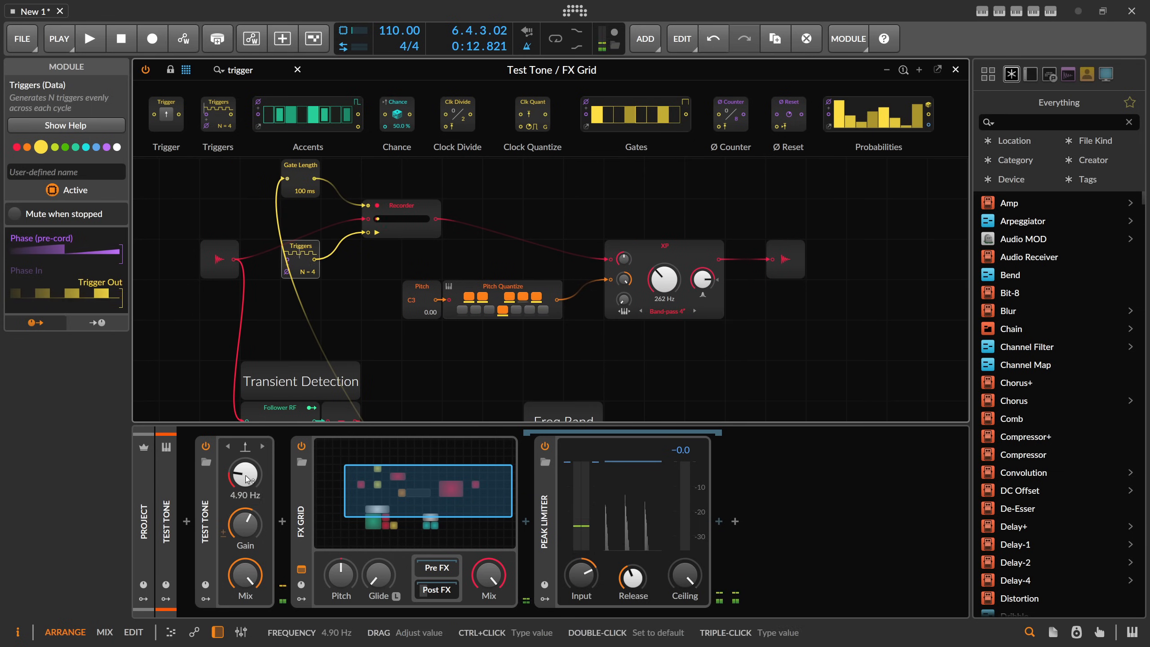
pyautogui.scroll(-2, 310, 324)
pyautogui.scroll(1, 309, 322)
pyautogui.scroll(1, 308, 322)
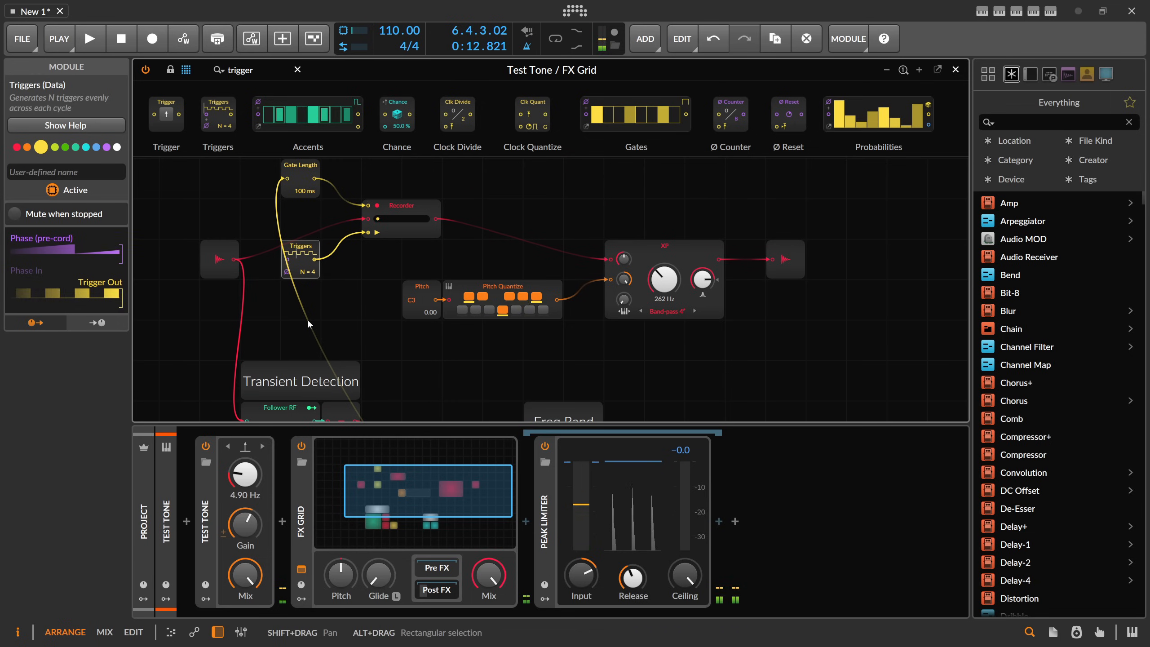
pyautogui.scroll(-1, 308, 322)
pyautogui.scroll(1, 308, 323)
pyautogui.tripleClick(316, 197)
pyautogui.write('50')
pyautogui.press('Return')
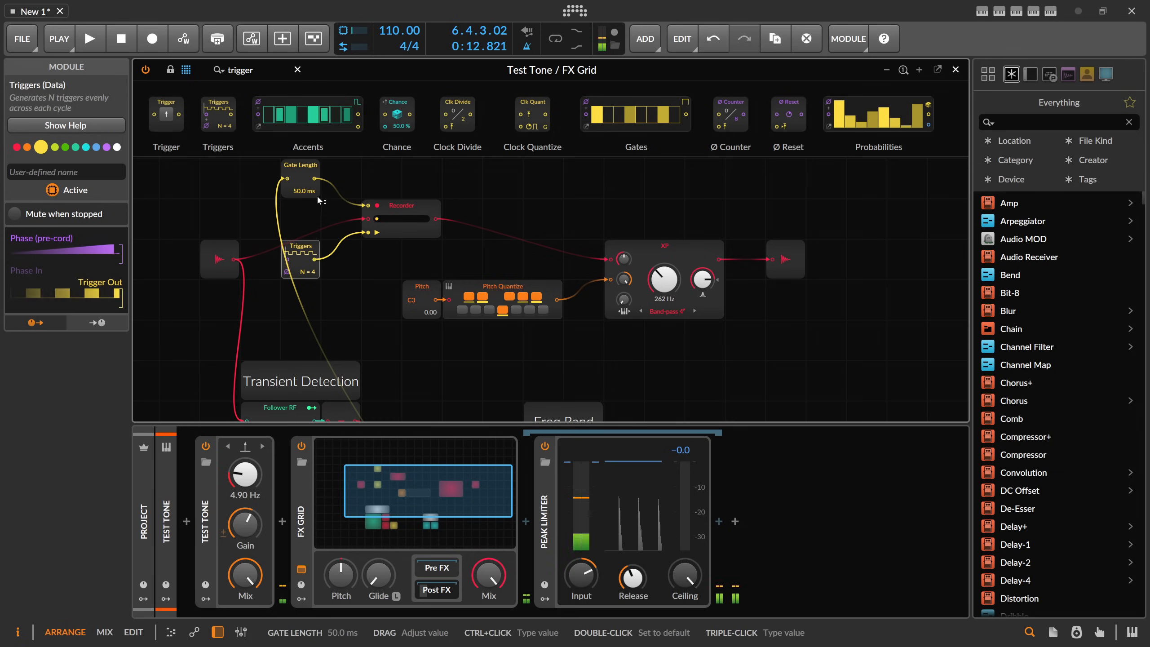
# Set the Test Tone frequency to 7.81 Hz while auditioning the Recorder retriggered by the Triggers module.
pyautogui.moveTo(311, 274)
pyautogui.mouseDown()
pyautogui.moveTo(311, 258)
pyautogui.moveTo(311, 272)
pyautogui.mouseUp()
pyautogui.scroll(-1, 312, 317)
pyautogui.moveTo(245, 475)
pyautogui.mouseDown()
pyautogui.moveTo(245, 437)
pyautogui.moveTo(245, 468)
pyautogui.mouseUp()
pyautogui.scroll(-1, 374, 352)
pyautogui.moveTo(297, 361); pyautogui.dragTo(264, 363)
pyautogui.scroll(3, 390, 312)
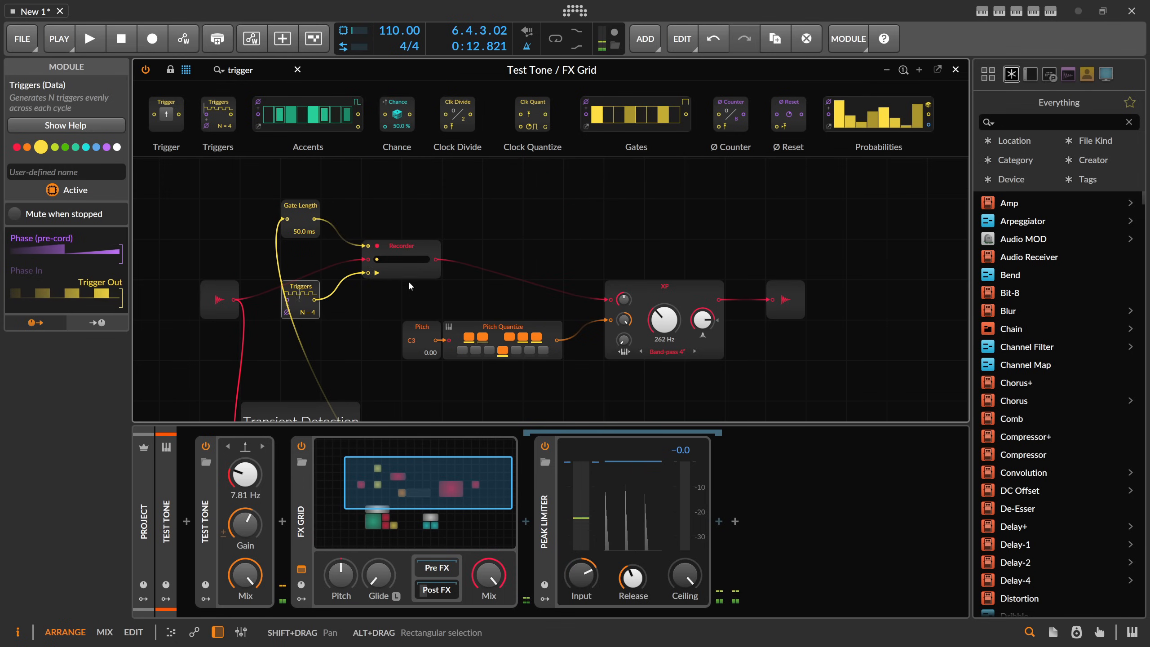
# Turn the Test Tone gain fully up and set its frequency to 9.70 Hz.
pyautogui.moveTo(245, 524); pyautogui.dragTo(245, 479)
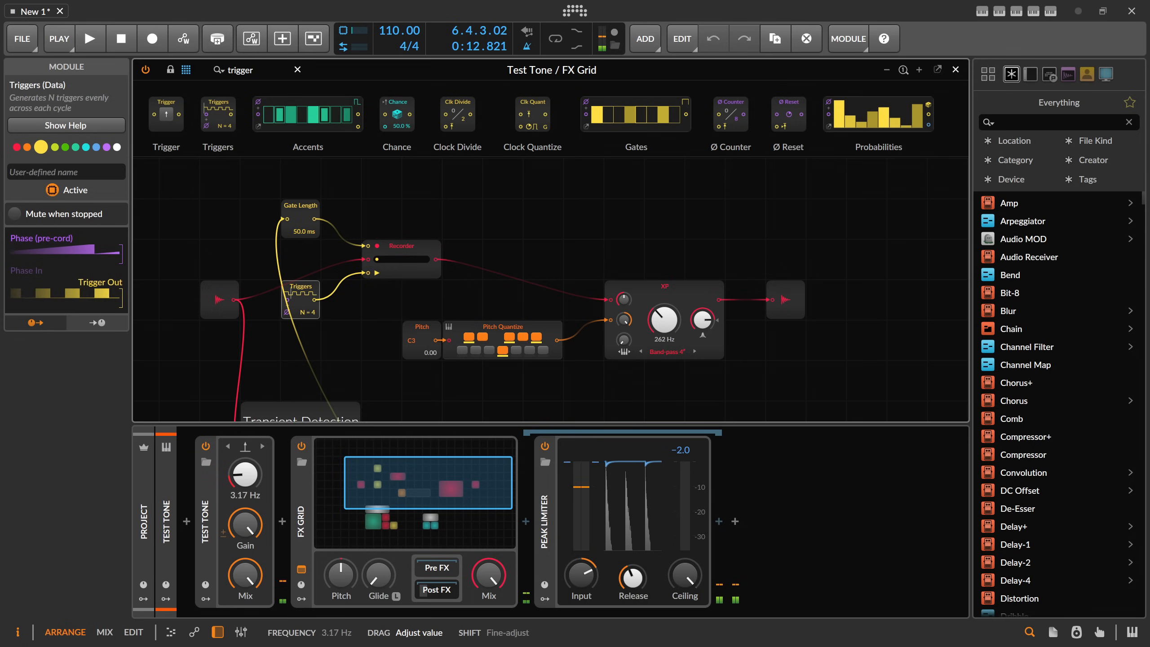
pyautogui.moveTo(245, 479); pyautogui.dragTo(245, 474)
# Set the Triggers module's step count to 16, disconnect it from the Recorder's play control and move it aside.
pyautogui.scroll(-2, 334, 337)
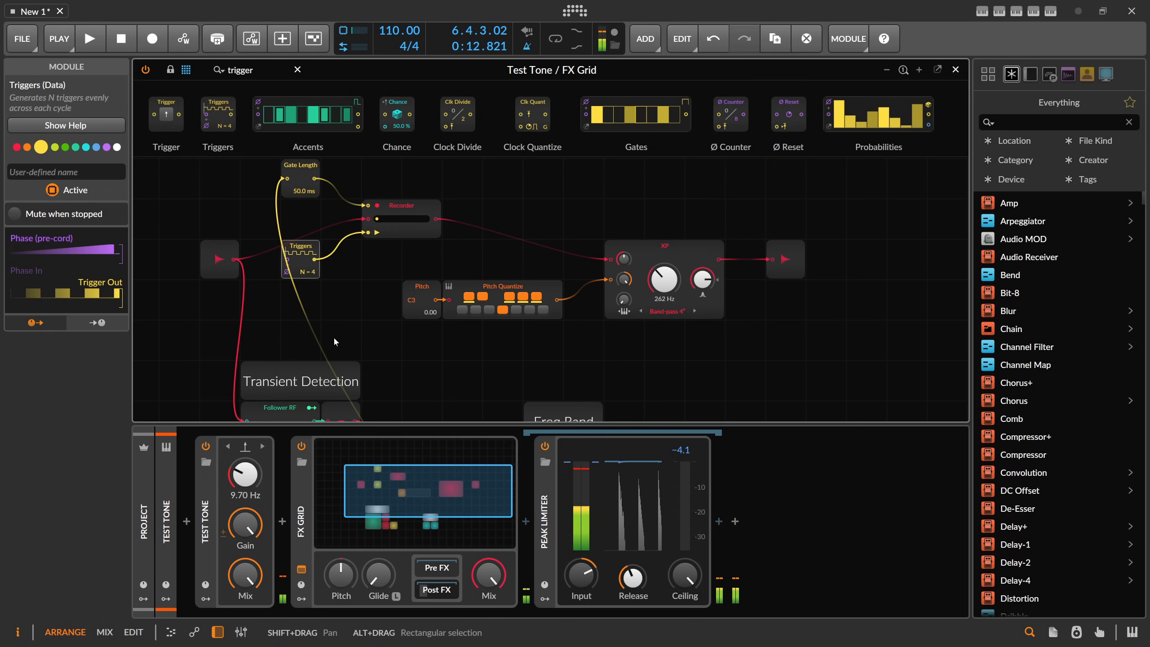
pyautogui.scroll(1, 395, 255)
pyautogui.doubleClick(312, 272)
pyautogui.write('16')
pyautogui.press('Return')
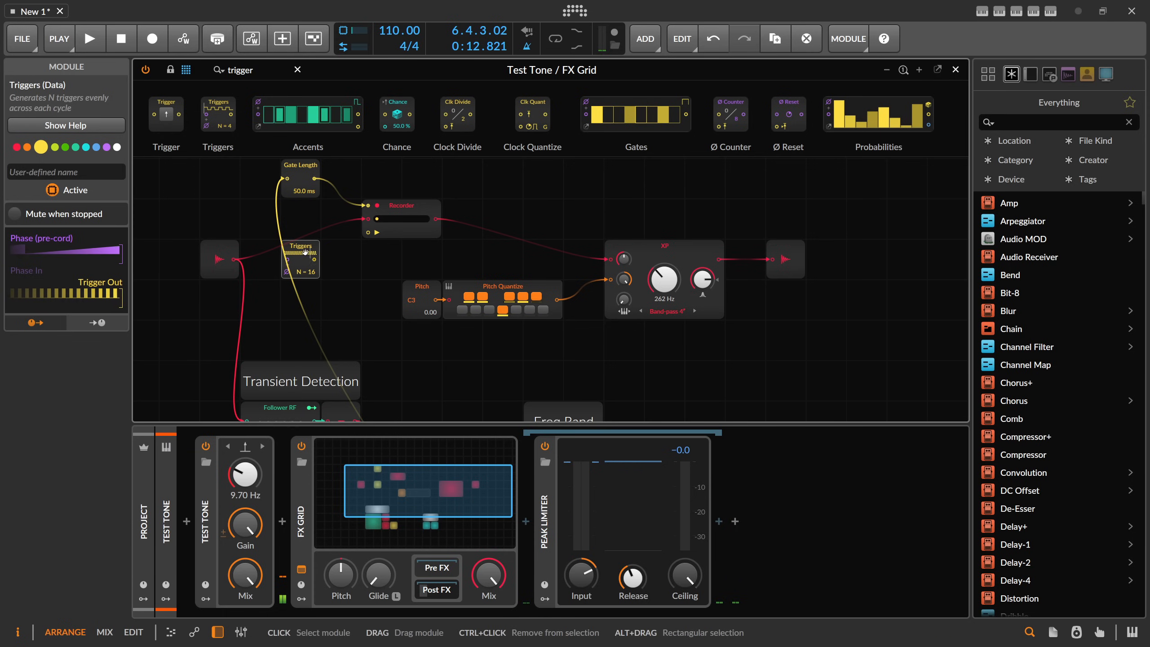
pyautogui.moveTo(286, 259); pyautogui.dragTo(247, 299)
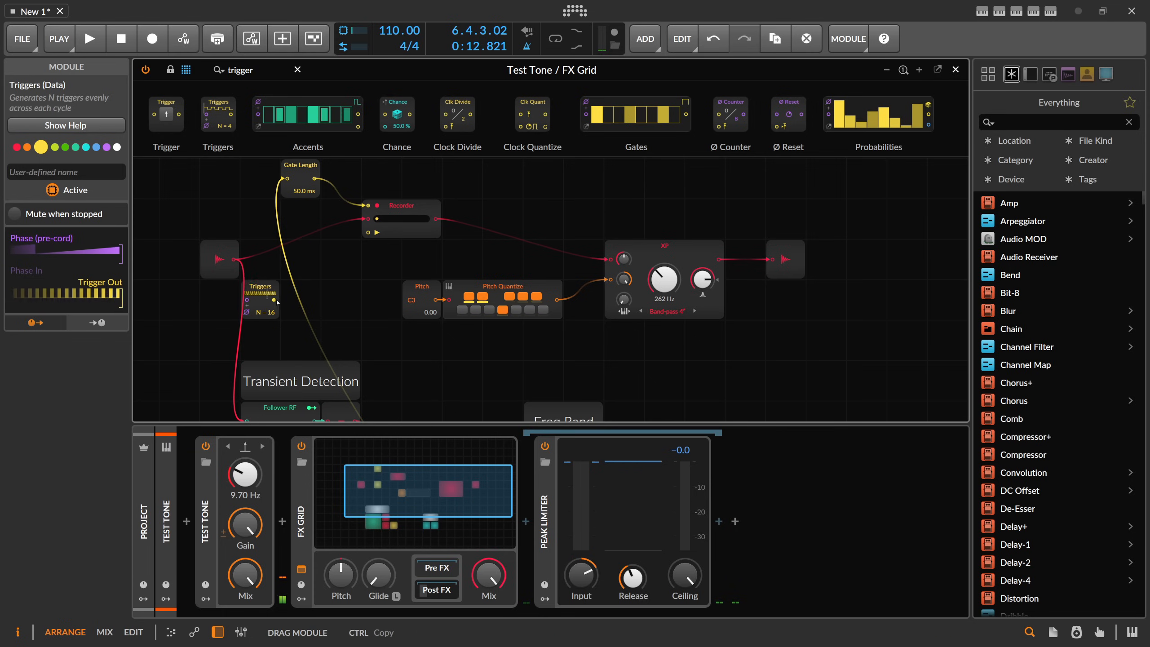
# Find Clock Quantize with the palette search "clock", place it beside Triggers as its clock destination, and move both modules below Gate Length.
pyautogui.moveTo(263, 70); pyautogui.dragTo(165, 73)
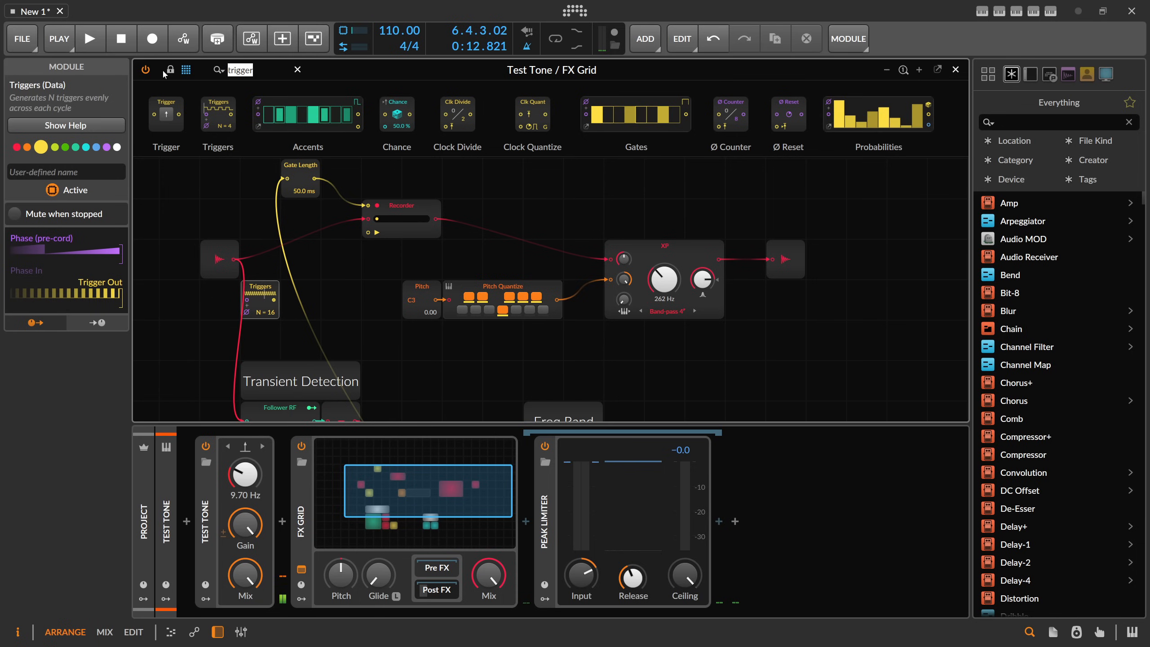
pyautogui.write('clock')
pyautogui.moveTo(251, 115); pyautogui.dragTo(287, 313)
pyautogui.click(313, 313)
pyautogui.moveTo(359, 318); pyautogui.dragTo(311, 253)
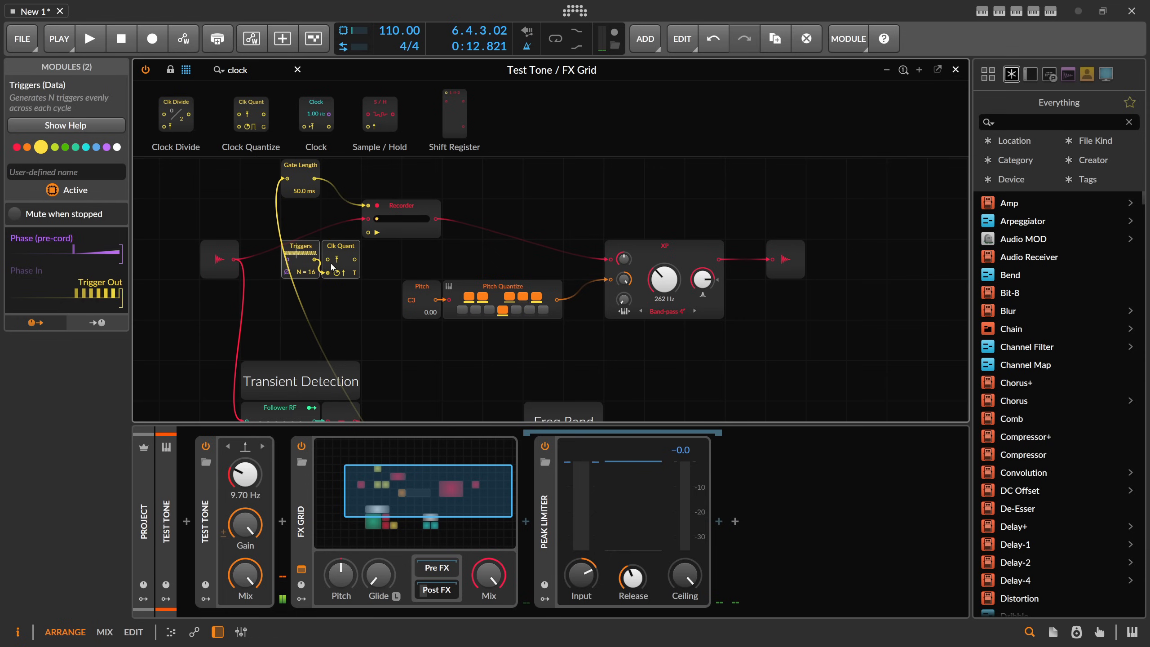
# Connect the transient detector's ceil output to the Clock Quantize trigger input.
pyautogui.scroll(-3, 375, 318)
pyautogui.moveTo(395, 381); pyautogui.dragTo(328, 179)
pyautogui.scroll(3, 318, 287)
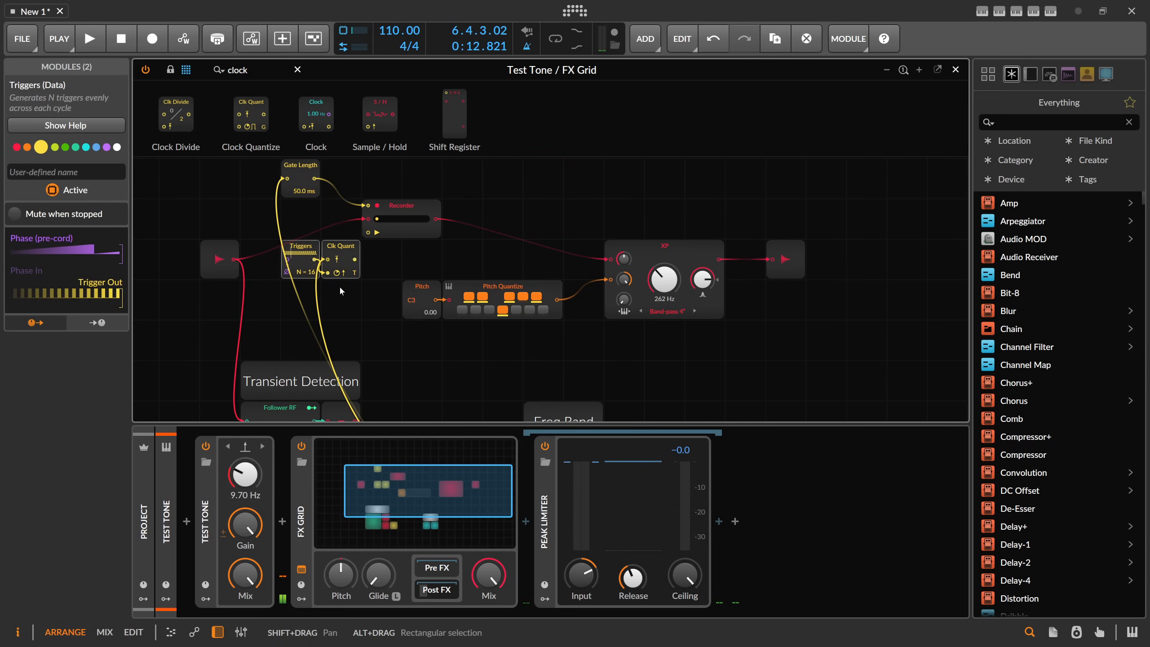
# Connect the Clock Quantize gate output to the Recorder's play control.
pyautogui.moveTo(354, 259); pyautogui.dragTo(367, 233)
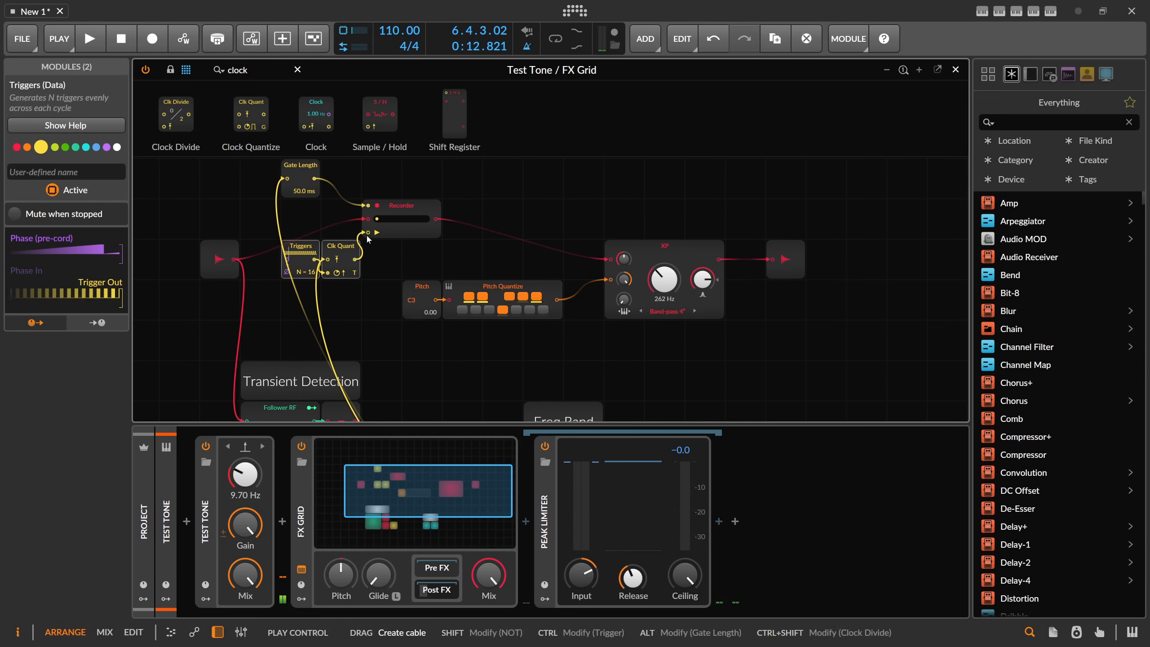
pyautogui.doubleClick(367, 233)
pyautogui.moveTo(298, 267)
pyautogui.mouseDown()
pyautogui.moveTo(297, 305)
pyautogui.moveTo(296, 275)
pyautogui.mouseUp()
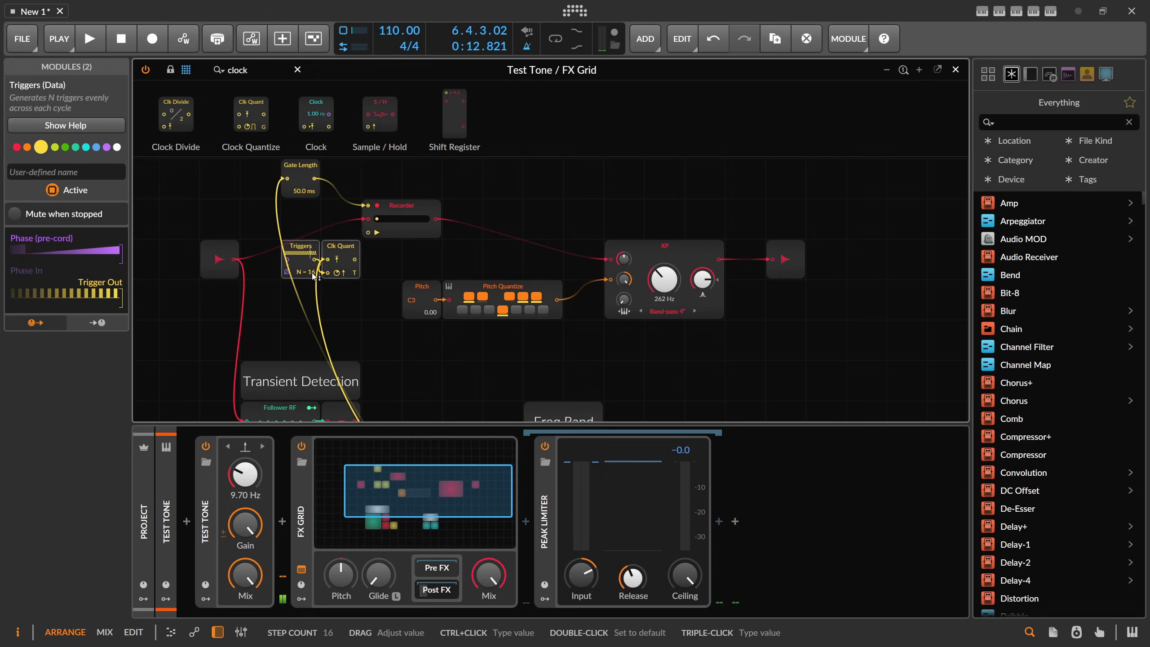
pyautogui.click(303, 283)
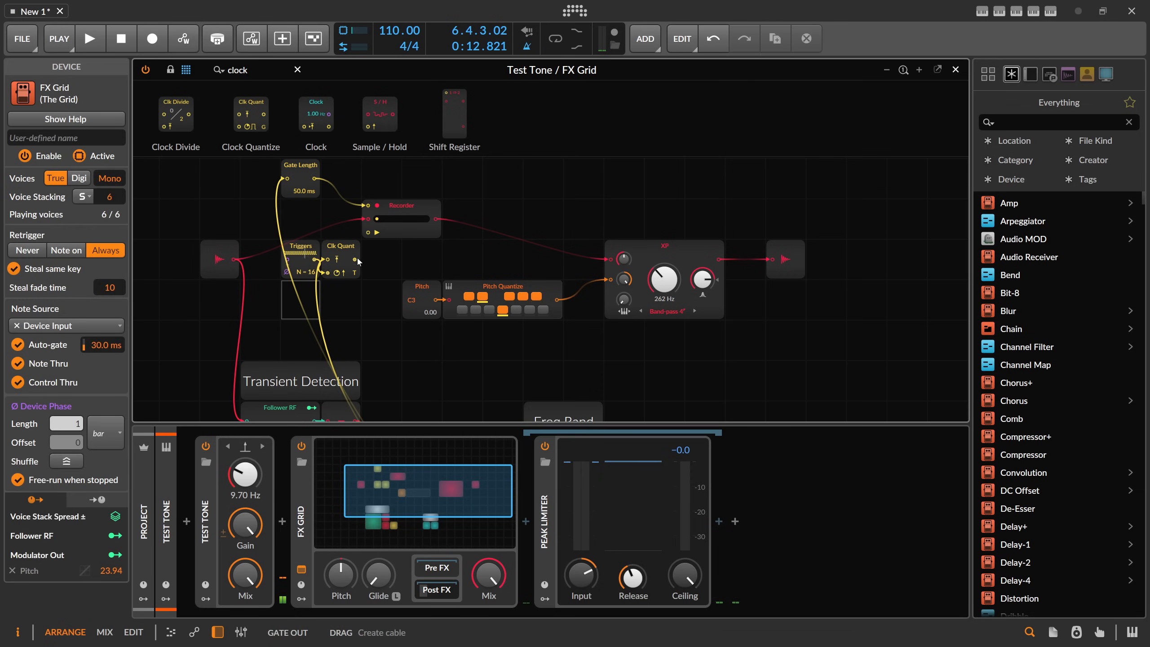
pyautogui.moveTo(354, 259); pyautogui.dragTo(365, 234)
# Lower the Test Tone frequency to 2.80 Hz while auditioning the quantized retriggering.
pyautogui.moveTo(244, 473); pyautogui.dragTo(244, 486)
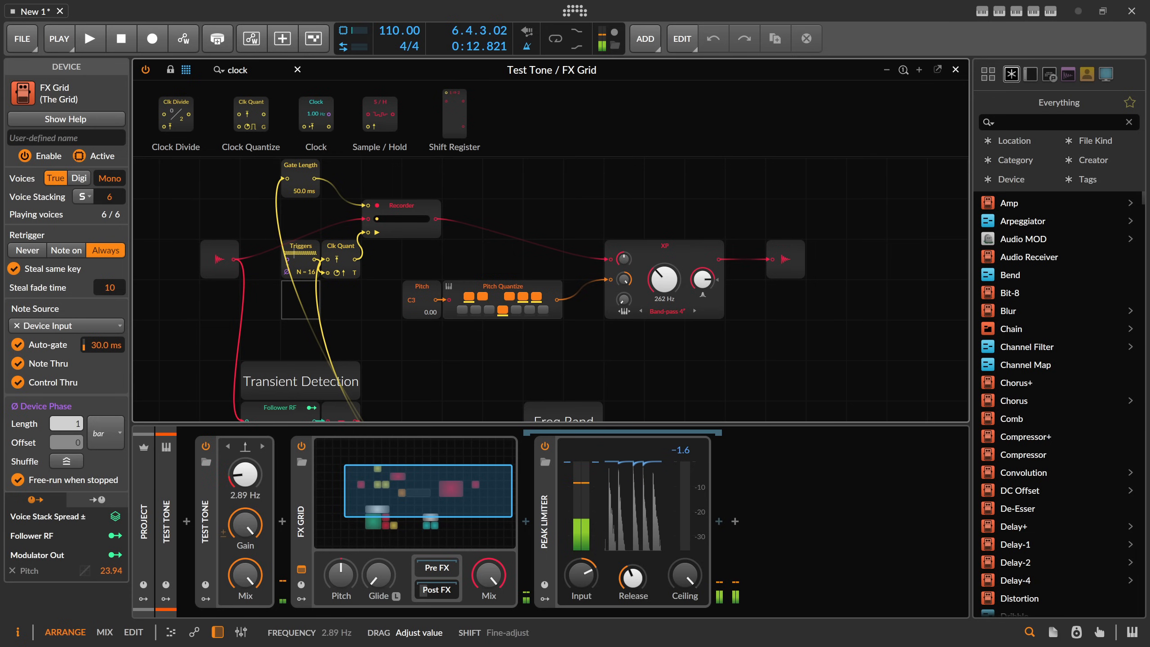
pyautogui.moveTo(244, 475); pyautogui.dragTo(245, 476)
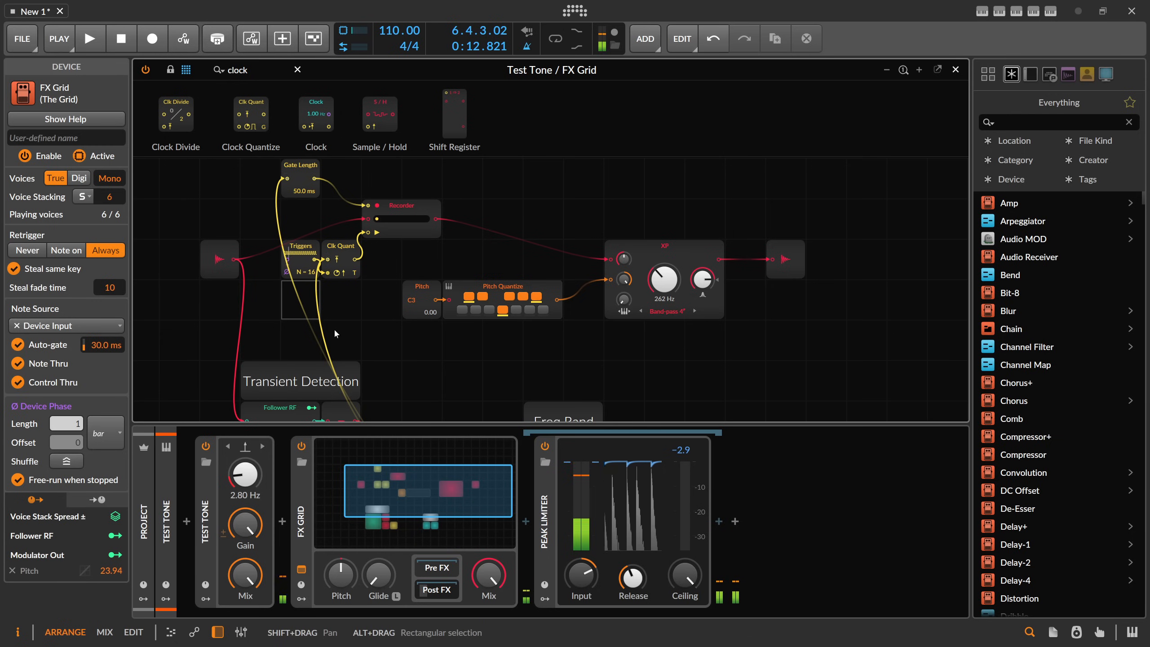
# Place Triggers diagonally below Clock Quantize and shift Clock Quantize one cell toward the audio input.
pyautogui.moveTo(302, 265); pyautogui.dragTo(262, 306)
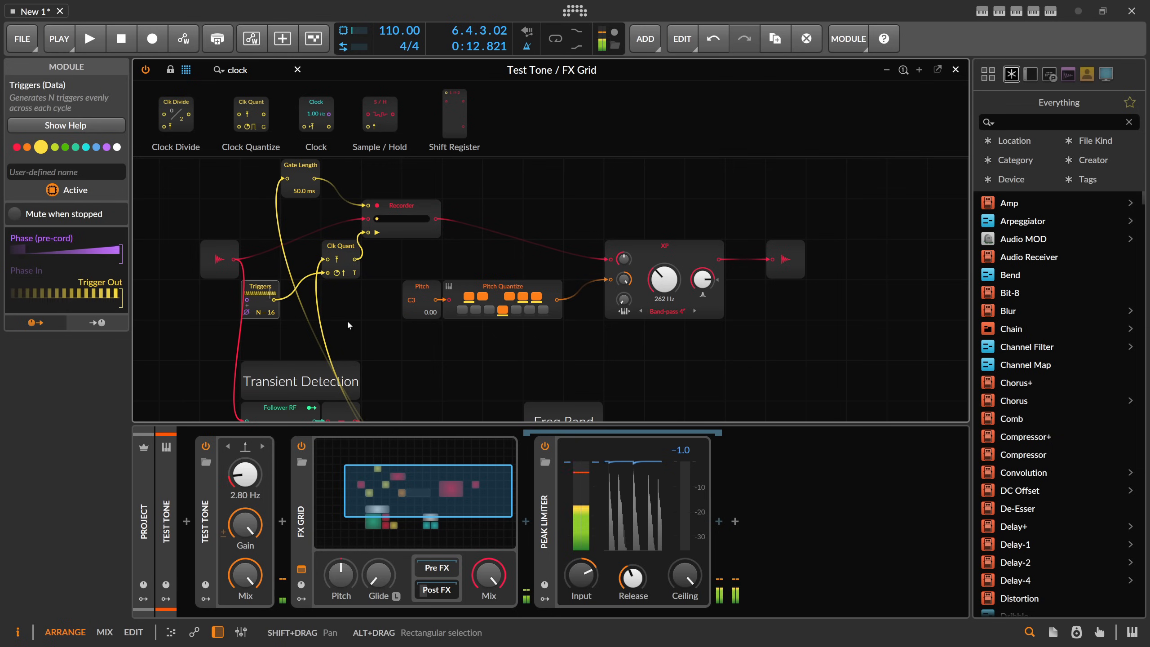
pyautogui.moveTo(340, 252); pyautogui.dragTo(300, 252)
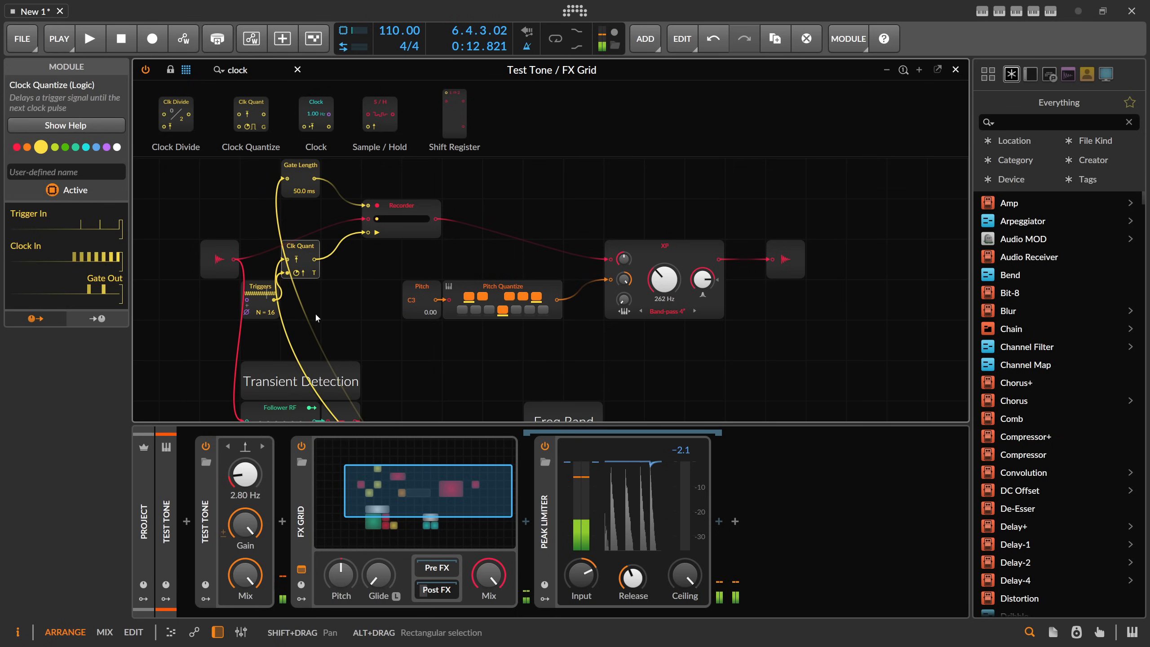
# Select the Test Tone device and turn the FX Grid Mix back up to fully wet.
pyautogui.click(224, 499)
pyautogui.click(245, 448)
pyautogui.click(202, 490)
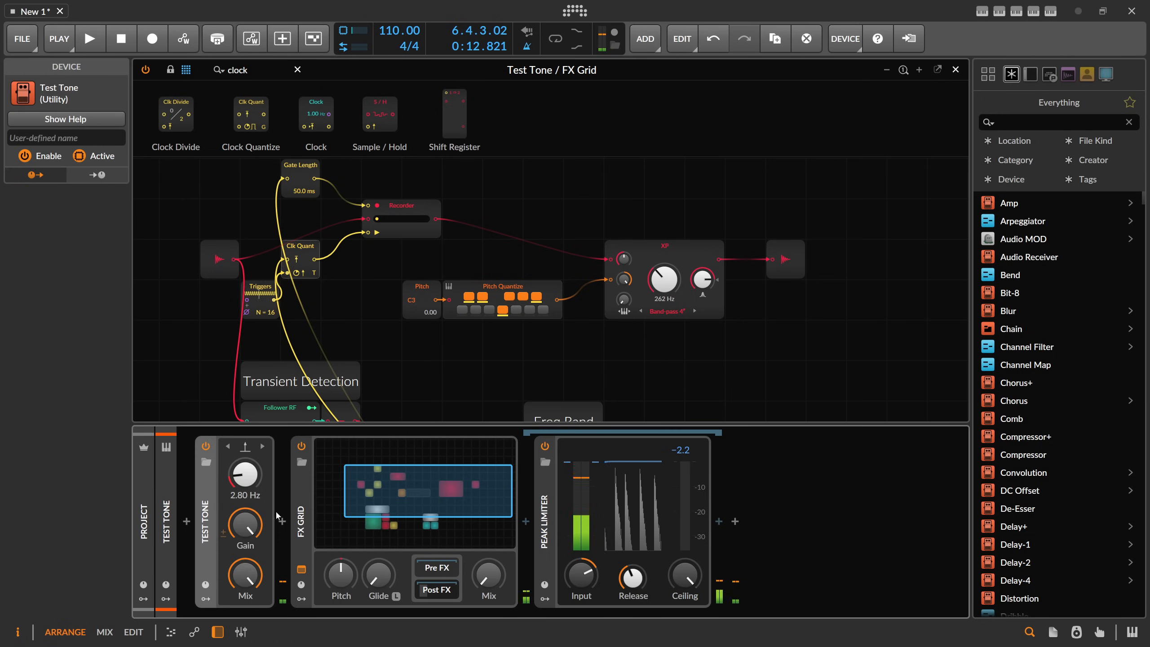
pyautogui.moveTo(488, 574); pyautogui.dragTo(488, 550)
# Move the Triggers and Clock Quantize modules together one grid cell closer to the Recorder.
pyautogui.scroll(-3, 456, 352)
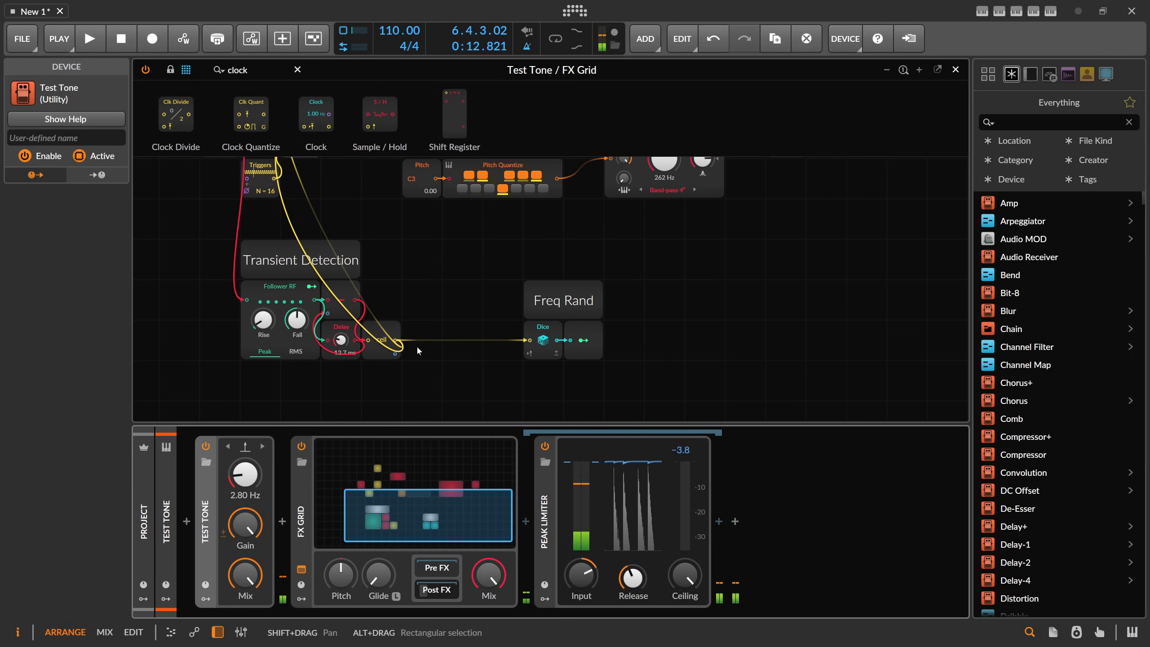
pyautogui.scroll(1, 379, 337)
pyautogui.scroll(-2, 379, 335)
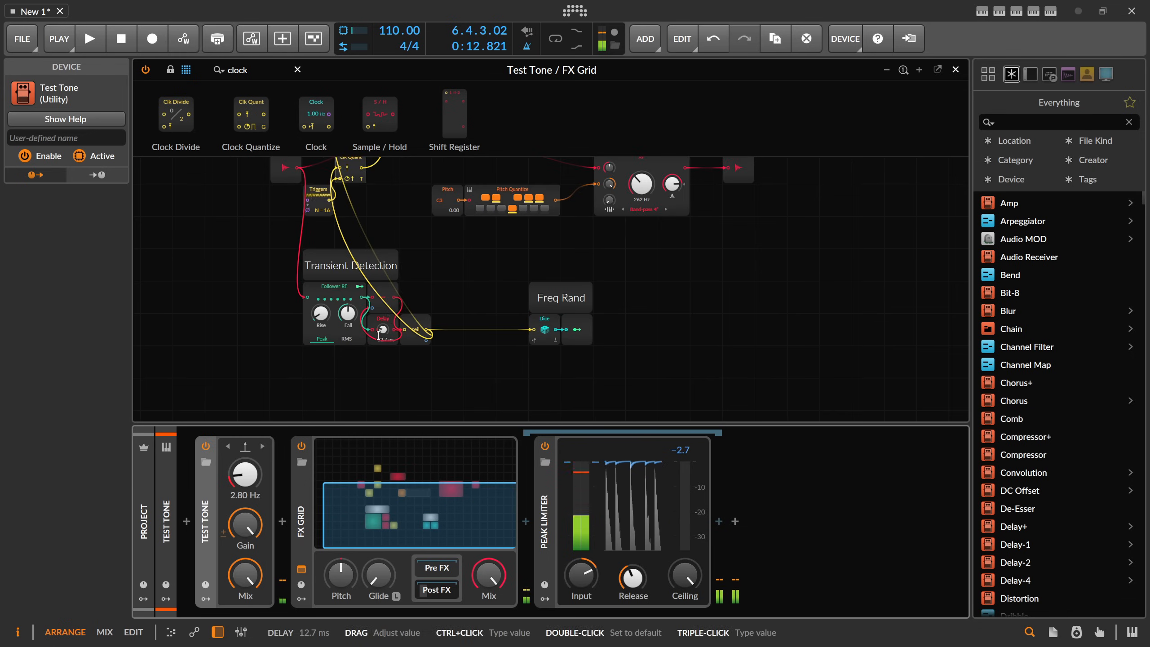
pyautogui.moveTo(409, 262); pyautogui.dragTo(397, 335)
pyautogui.moveTo(381, 290); pyautogui.dragTo(342, 267)
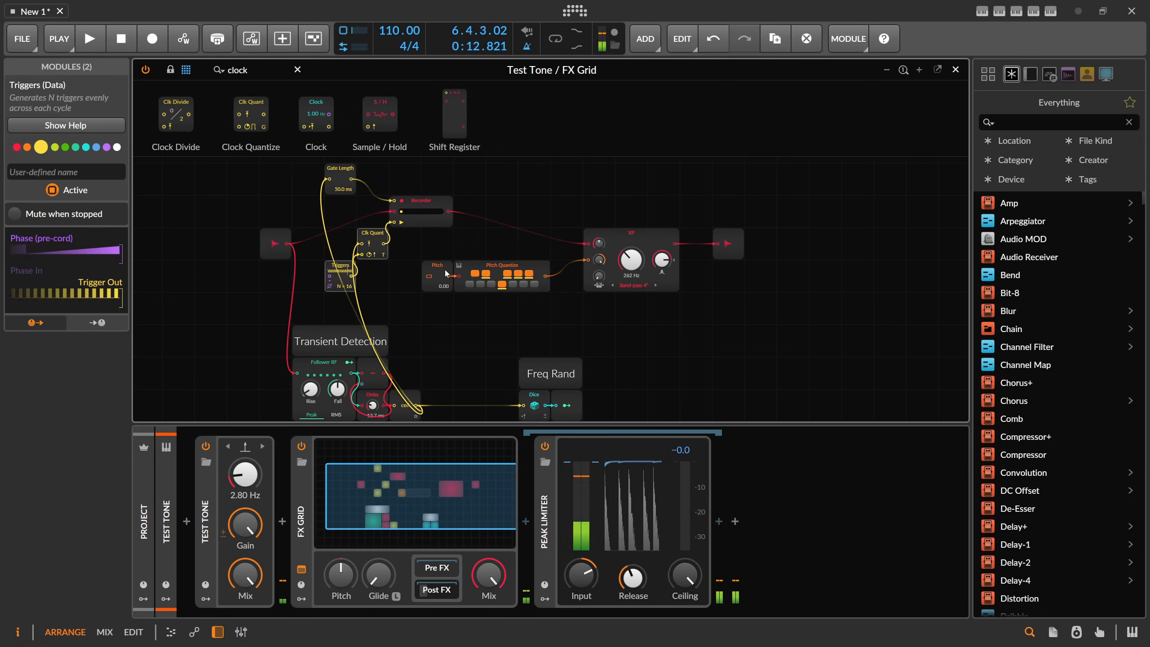
# Try the Peak mode on the XP filter and check its resonance.
pyautogui.click(635, 282)
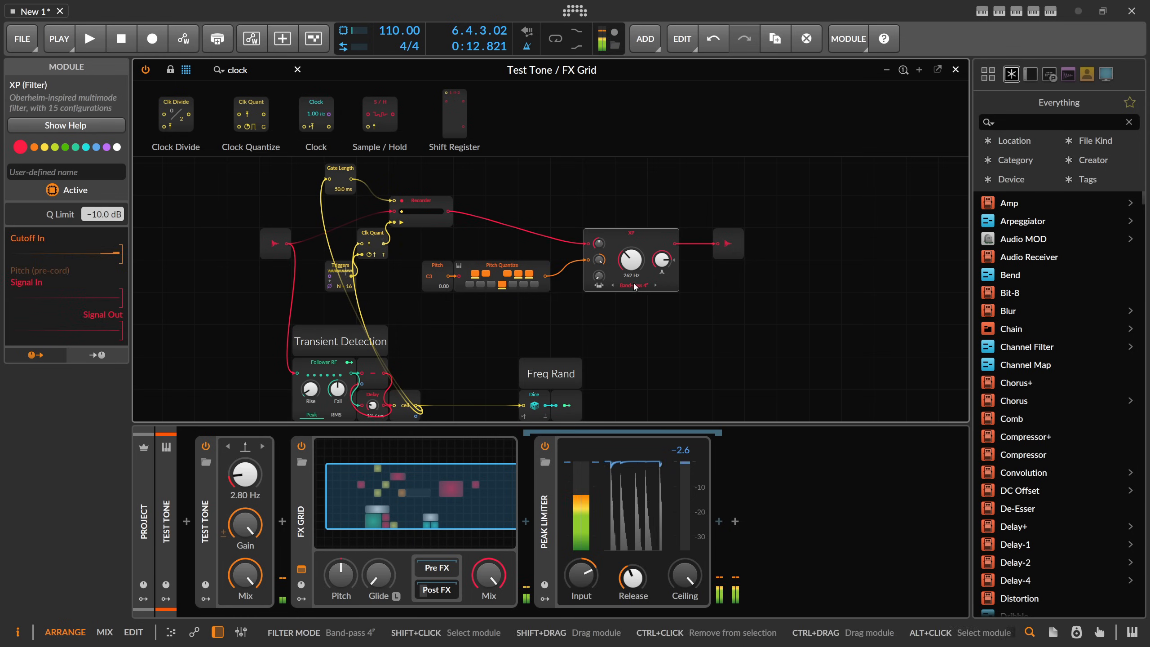
pyautogui.click(636, 284)
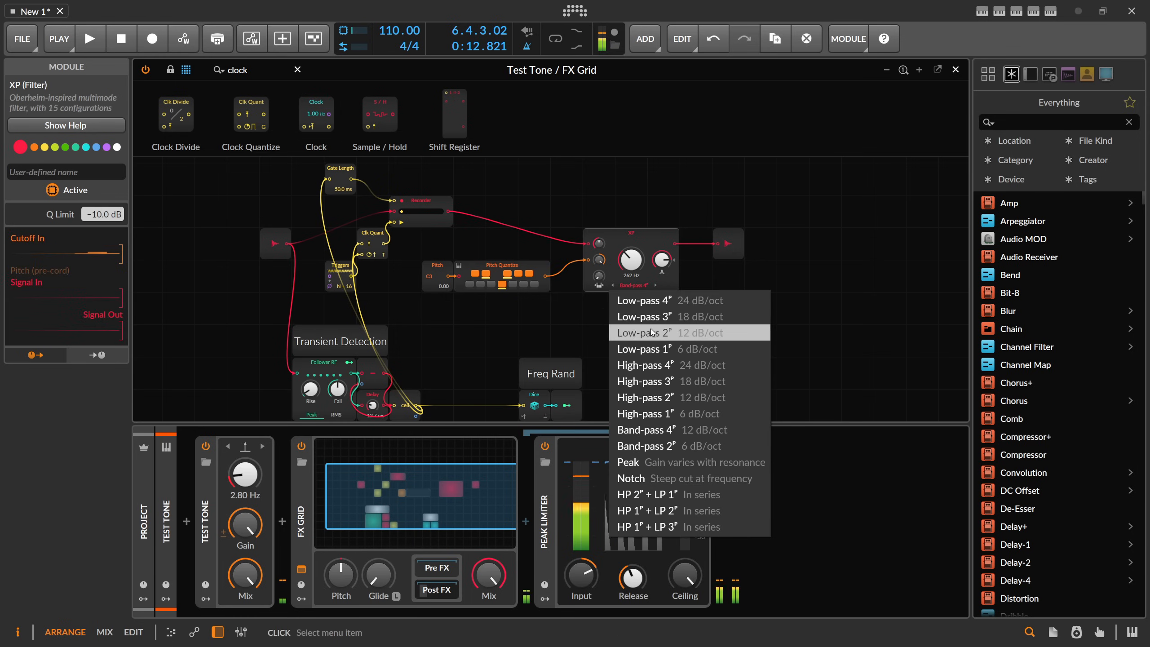
pyautogui.click(676, 463)
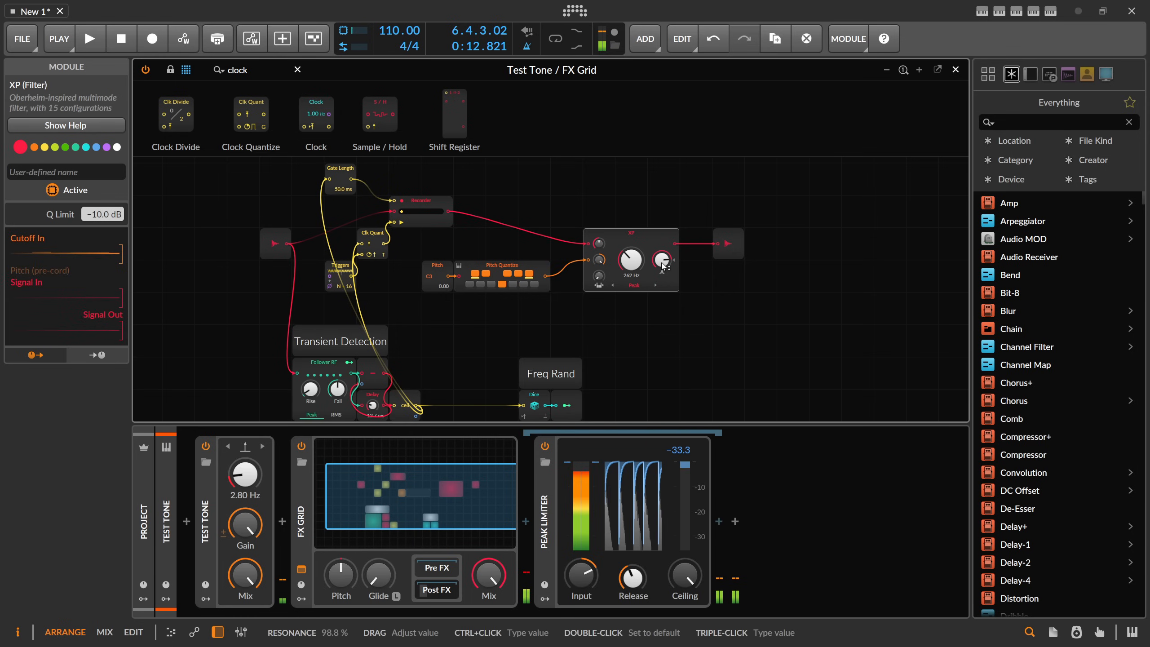
pyautogui.click(634, 285)
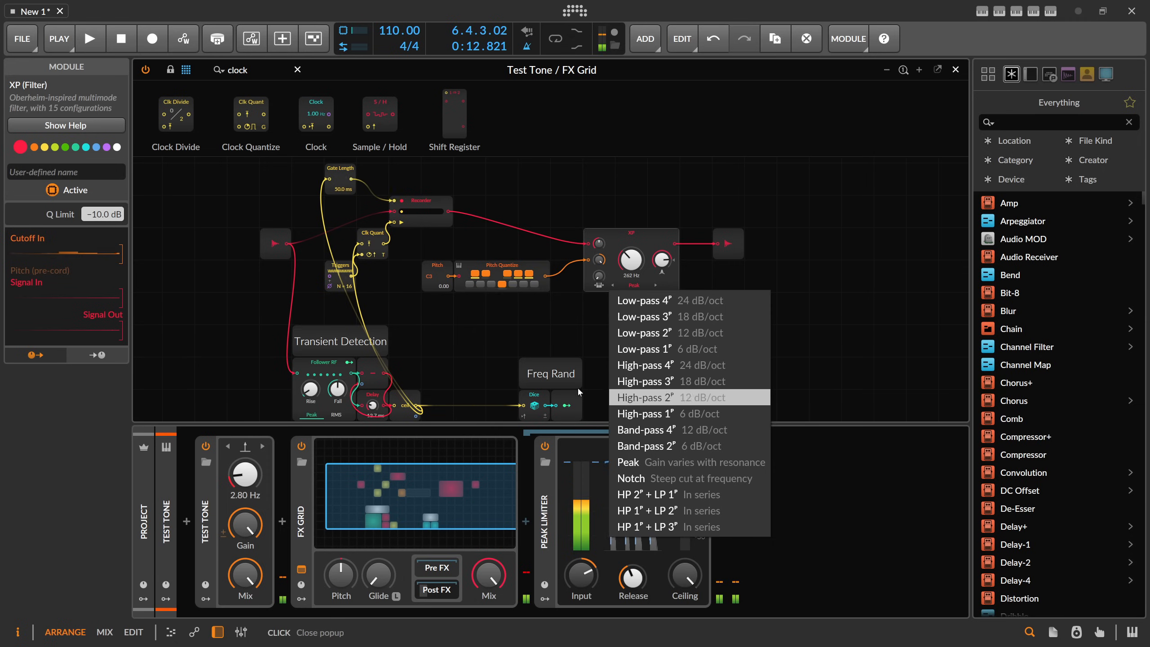
pyautogui.click(606, 400)
pyautogui.moveTo(662, 260)
pyautogui.mouseDown()
pyautogui.moveTo(662, 281)
pyautogui.moveTo(662, 265)
pyautogui.mouseUp()
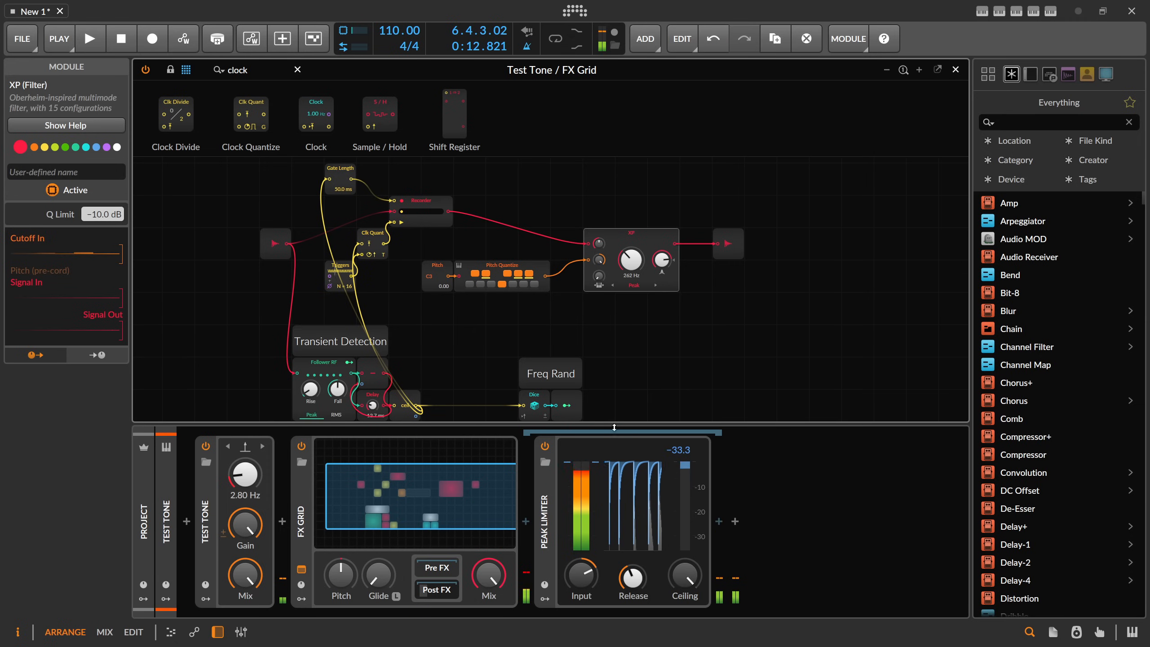
# Set the XP filter's mode to the series combination HP 1 + LP 2.
pyautogui.click(634, 285)
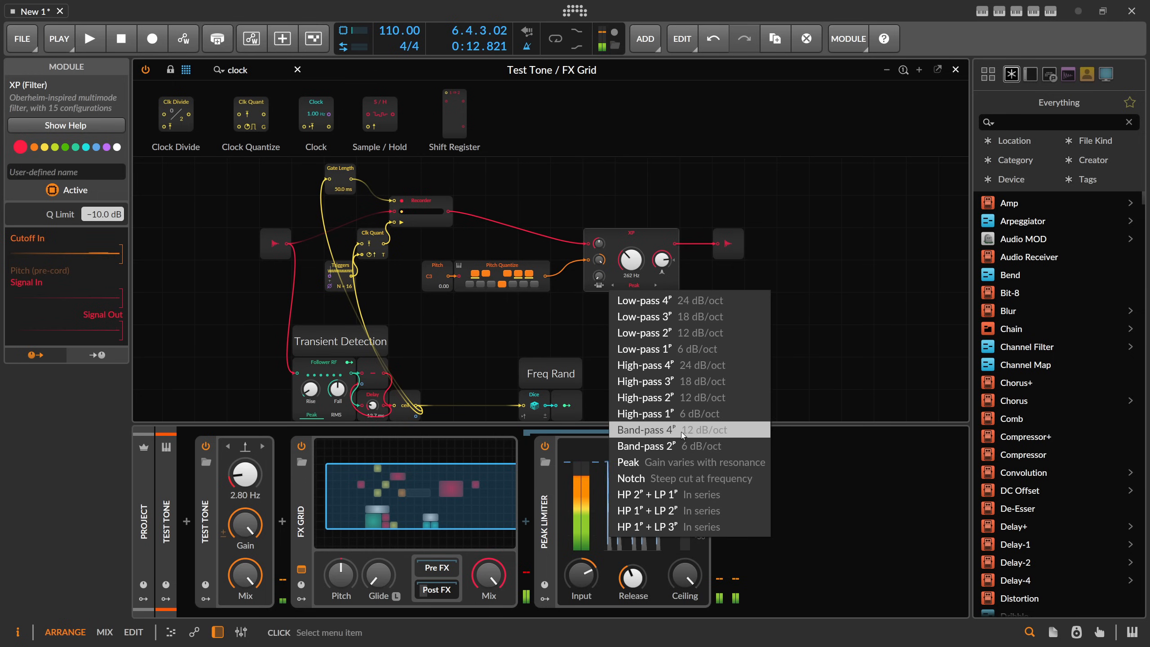
pyautogui.click(666, 510)
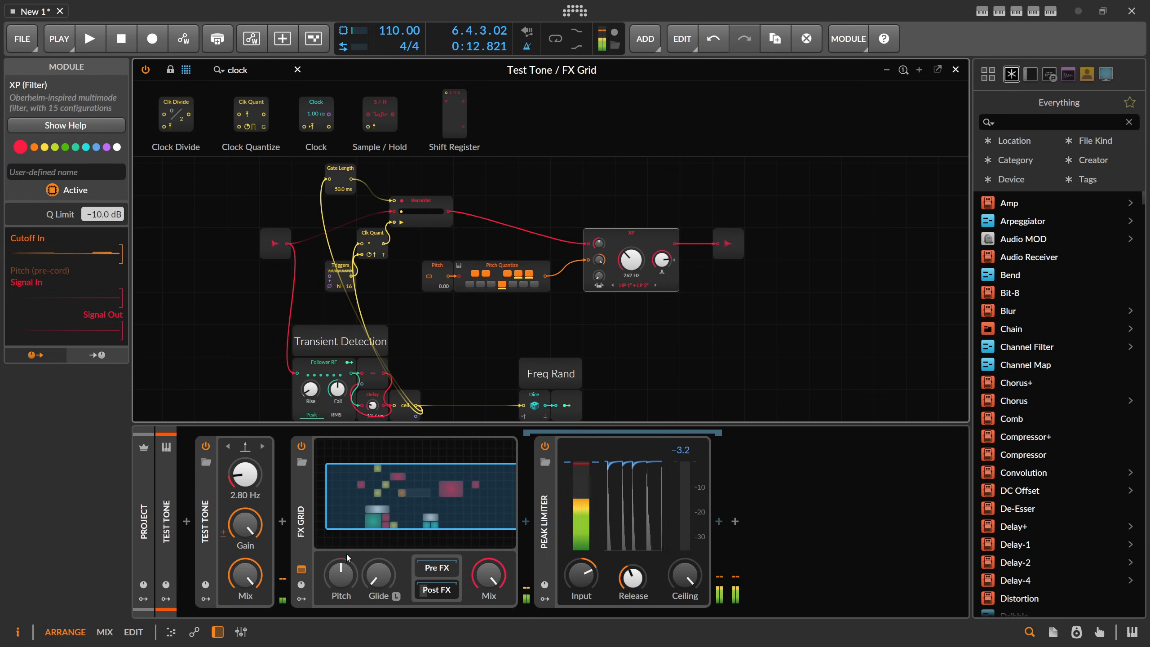
# Hide the device panel to enlarge the grid and move Gate Length down one cell, directly beside the Recorder.
pyautogui.click(218, 632)
pyautogui.moveTo(397, 412); pyautogui.dragTo(431, 388)
pyautogui.scroll(2, 465, 371)
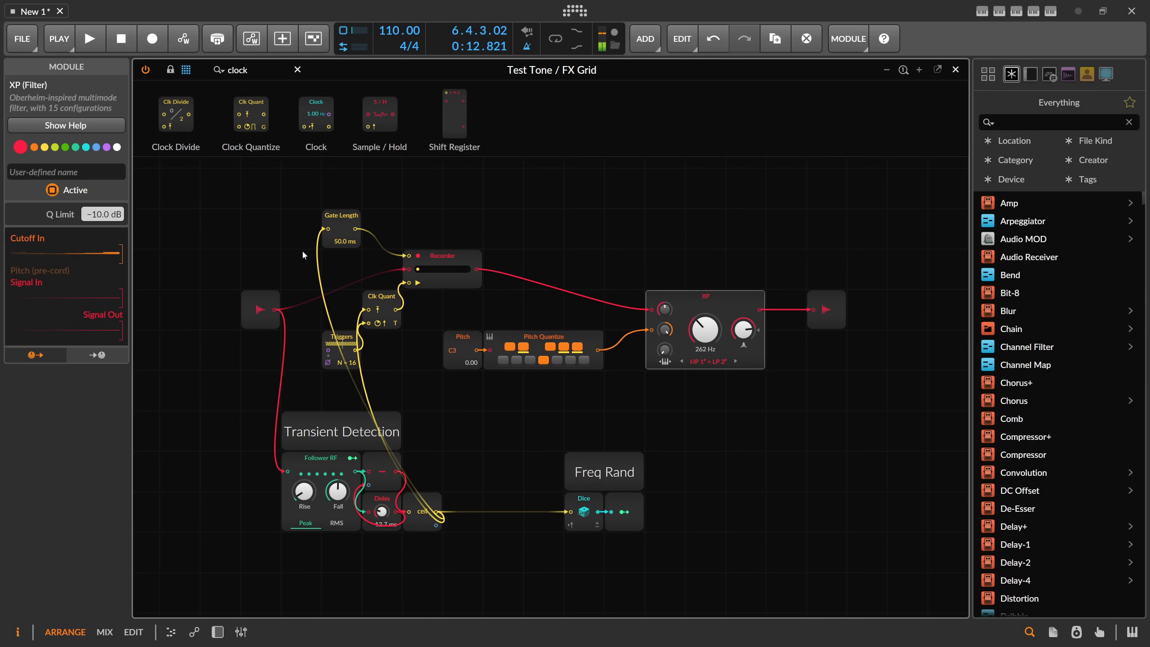
pyautogui.moveTo(341, 216); pyautogui.dragTo(341, 257)
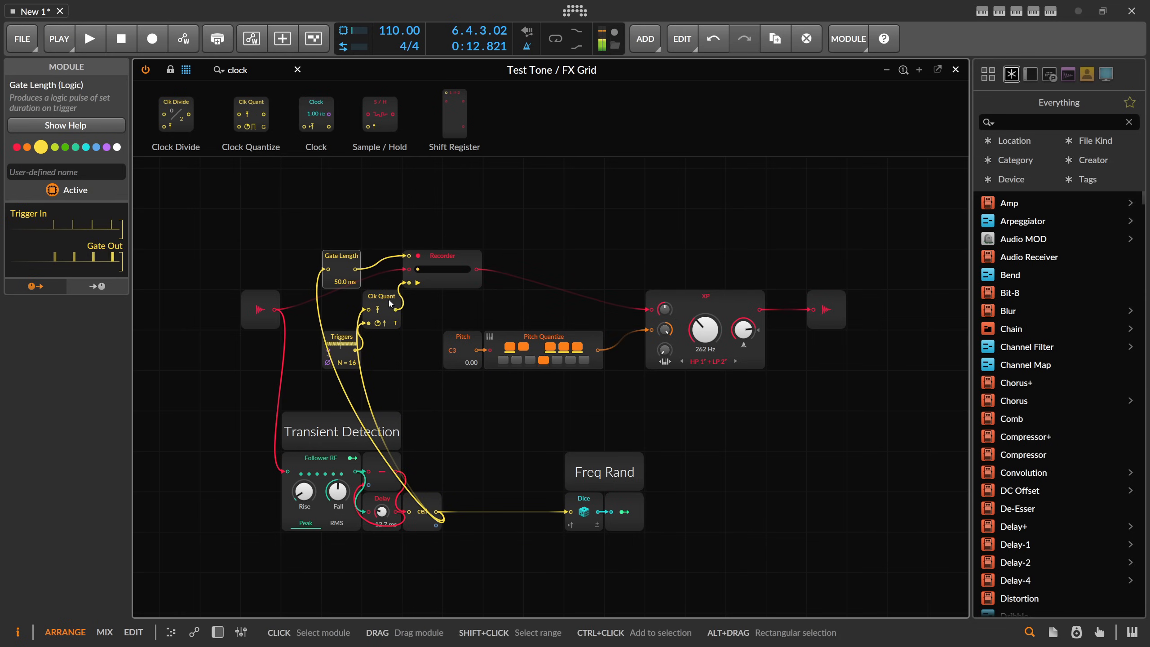
# Search the module palette for "delay" and place a Long Delay between the Transient Detection and Freq Rand groups.
pyautogui.moveTo(252, 70); pyautogui.dragTo(196, 71)
pyautogui.press('BackSpace')
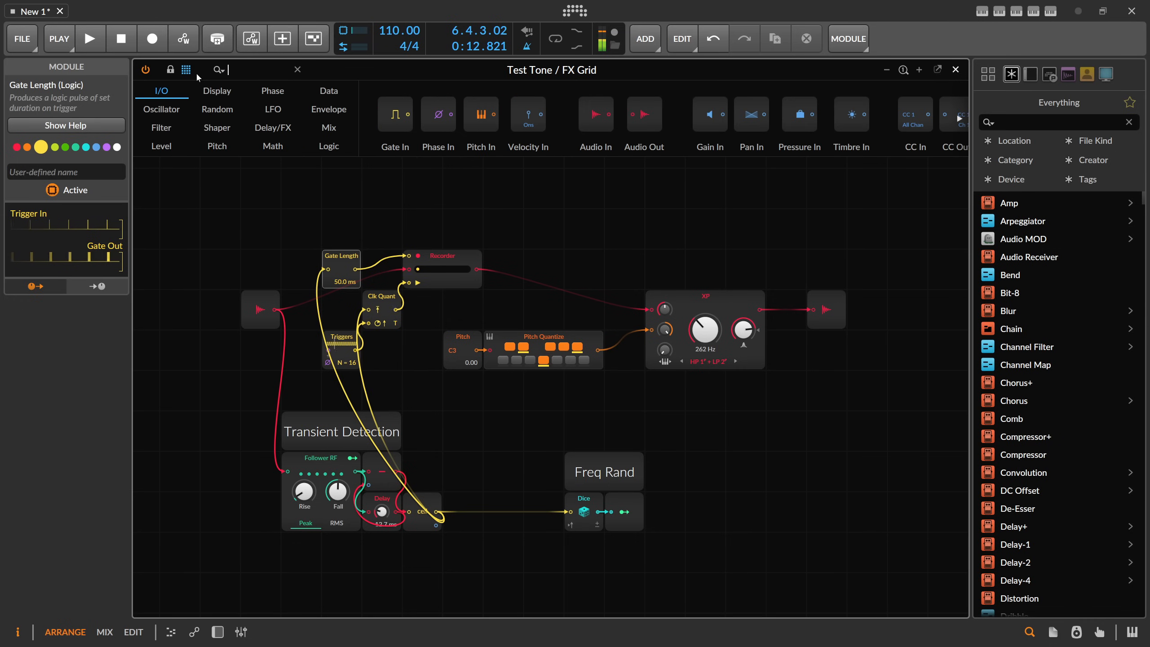
pyautogui.write('delay')
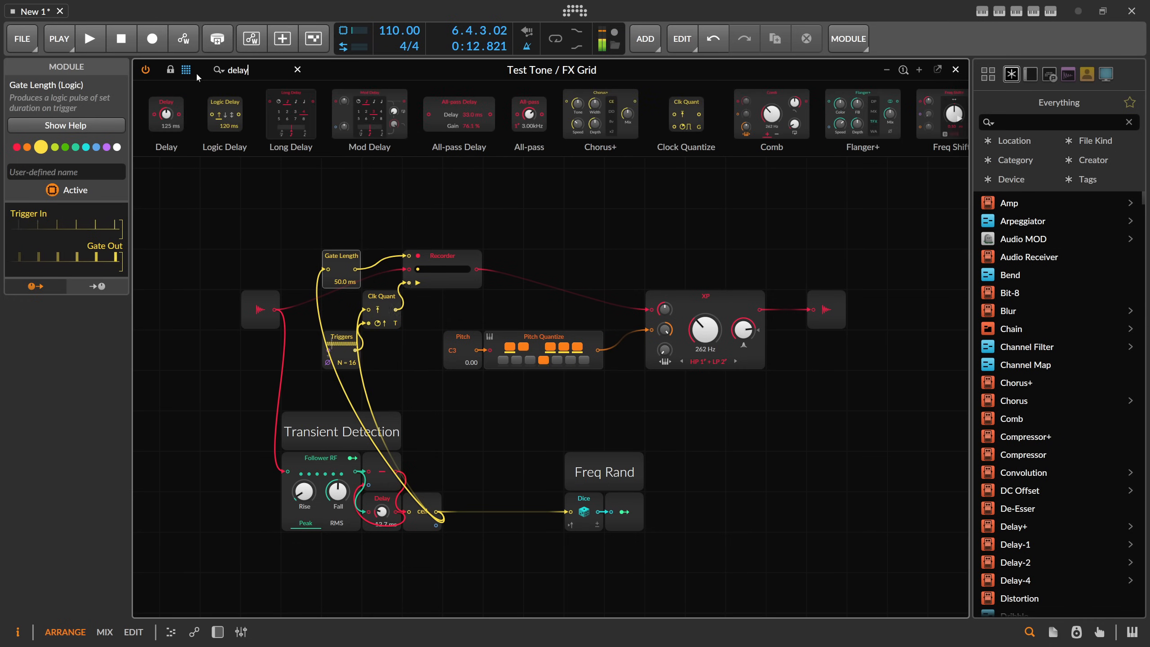
pyautogui.moveTo(291, 113); pyautogui.dragTo(466, 438)
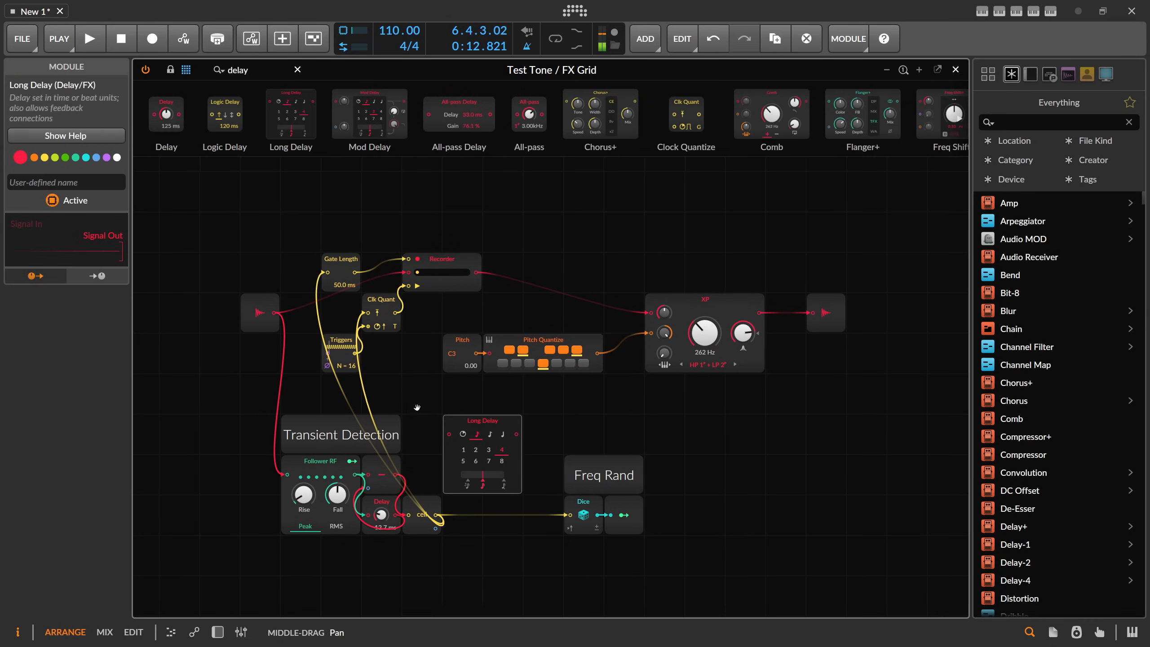
# Insert the Long Delay after the ceil module with a length of 1, and reconnect Gate Length directly to the ceil output.
pyautogui.moveTo(416, 407); pyautogui.dragTo(404, 389)
pyautogui.moveTo(436, 351); pyautogui.dragTo(453, 447)
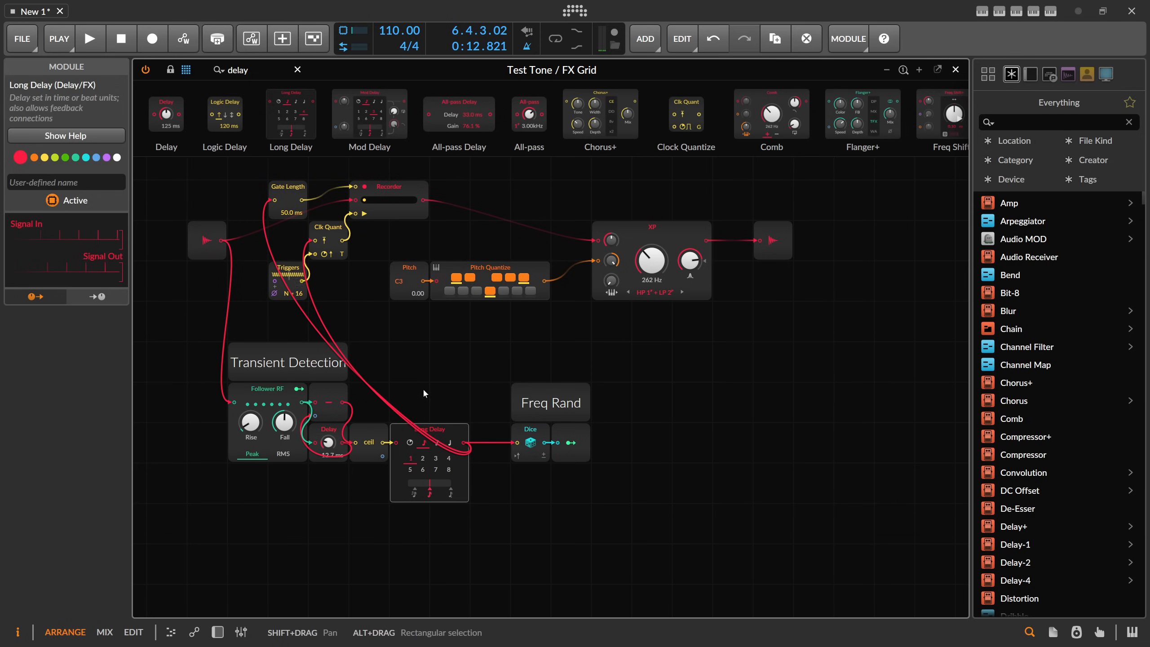
pyautogui.moveTo(370, 322); pyautogui.dragTo(274, 200)
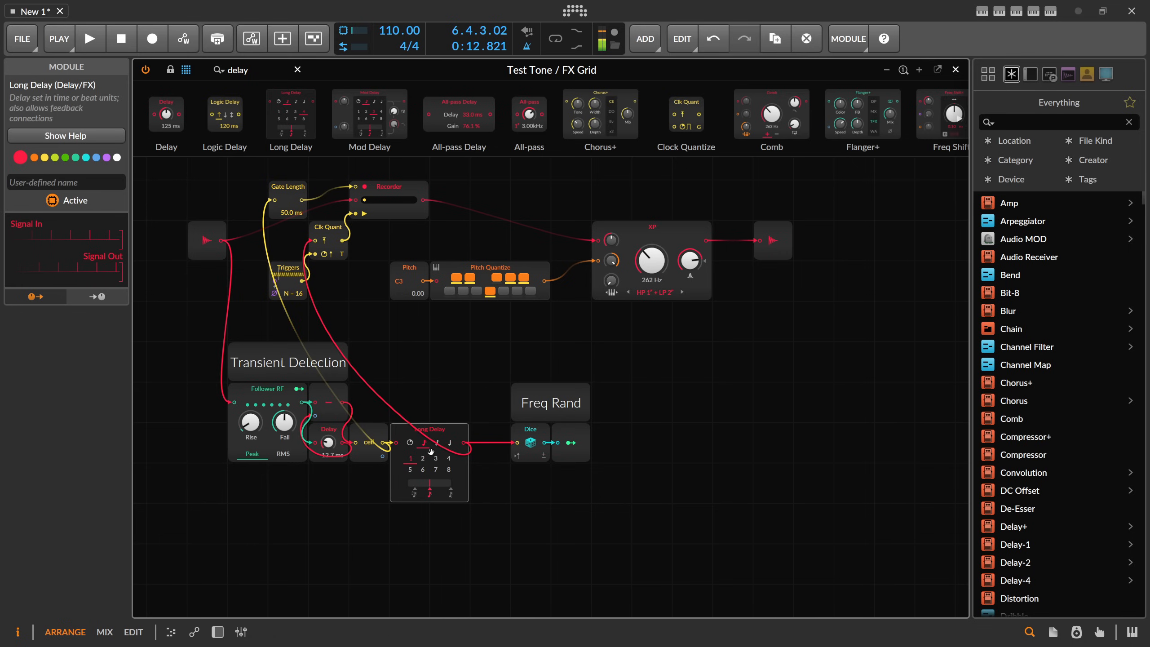
# Show the device panel and add a Stack Spread modulator to the FX Grid.
pyautogui.click(218, 632)
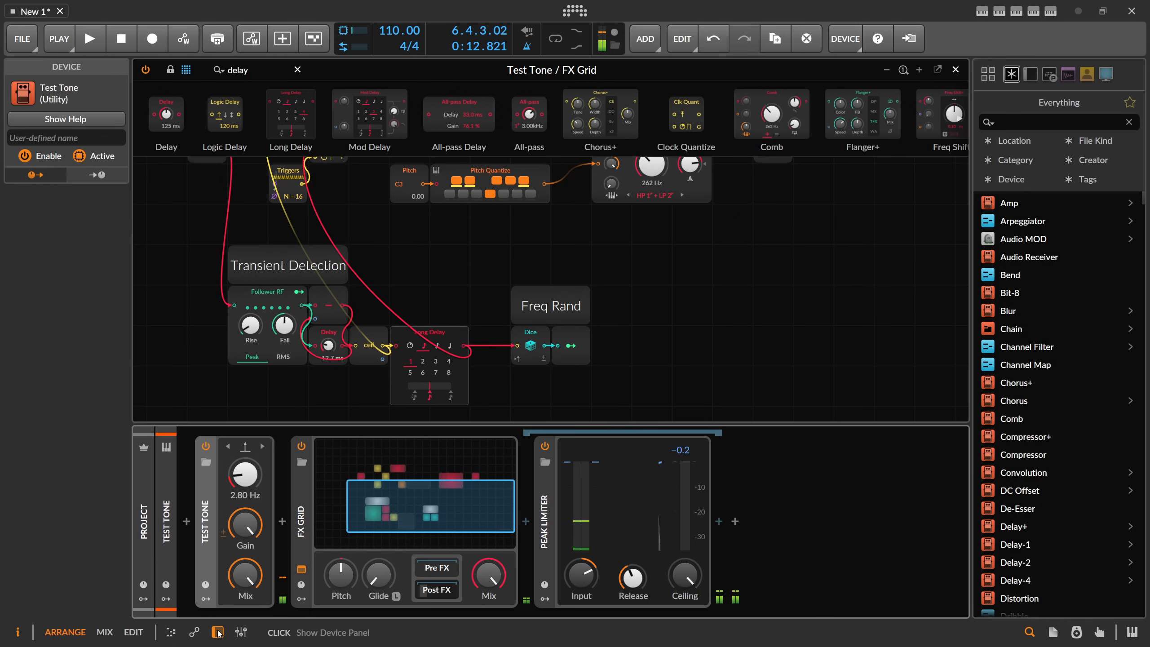
pyautogui.click(301, 599)
pyautogui.click(326, 466)
pyautogui.write('stack')
pyautogui.doubleClick(545, 222)
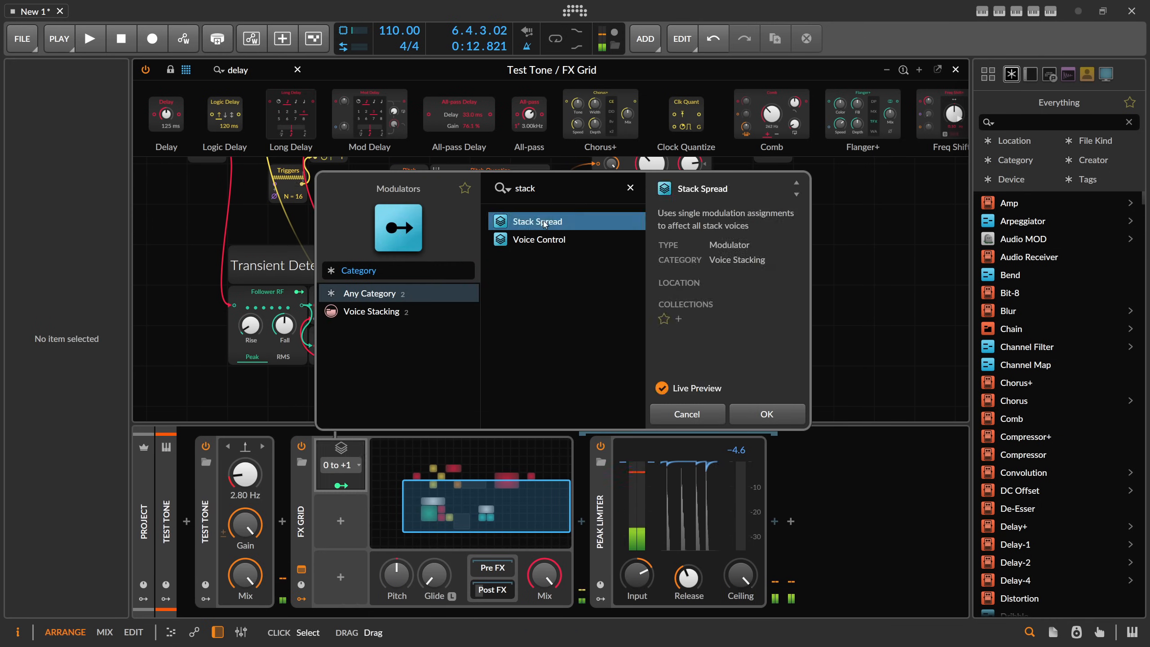
# Assign Stack Spread to the Long Delay's beats with an amount of 7 and nudge the XP filter's resonance.
pyautogui.click(346, 486)
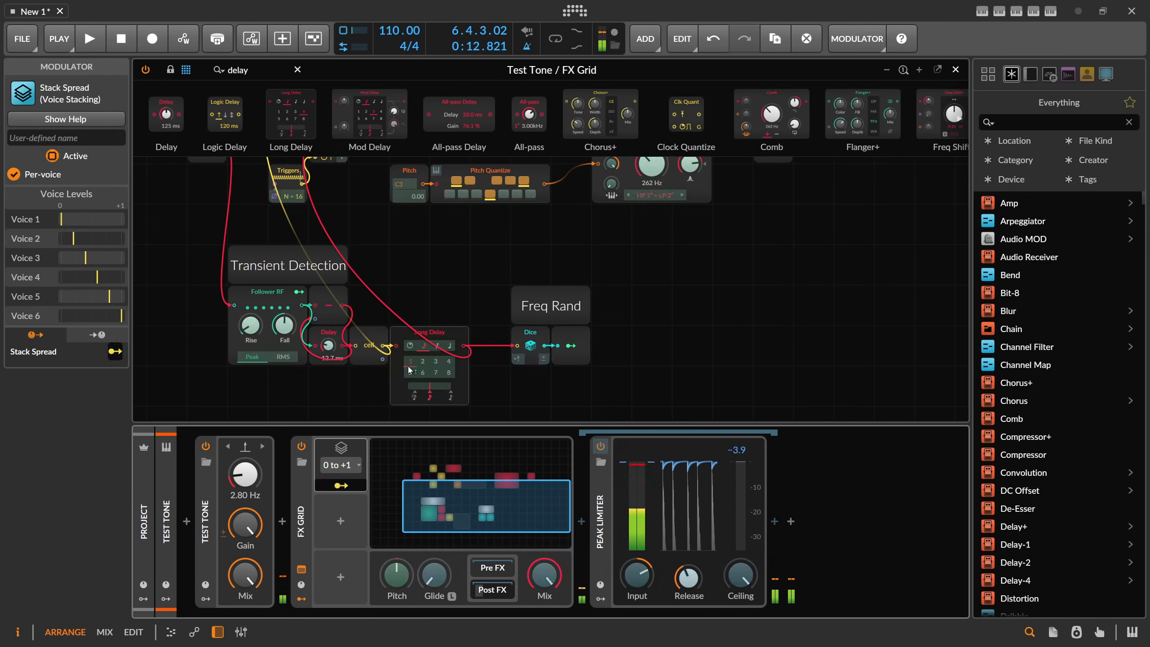
pyautogui.moveTo(431, 372); pyautogui.dragTo(430, 300)
pyautogui.click(341, 485)
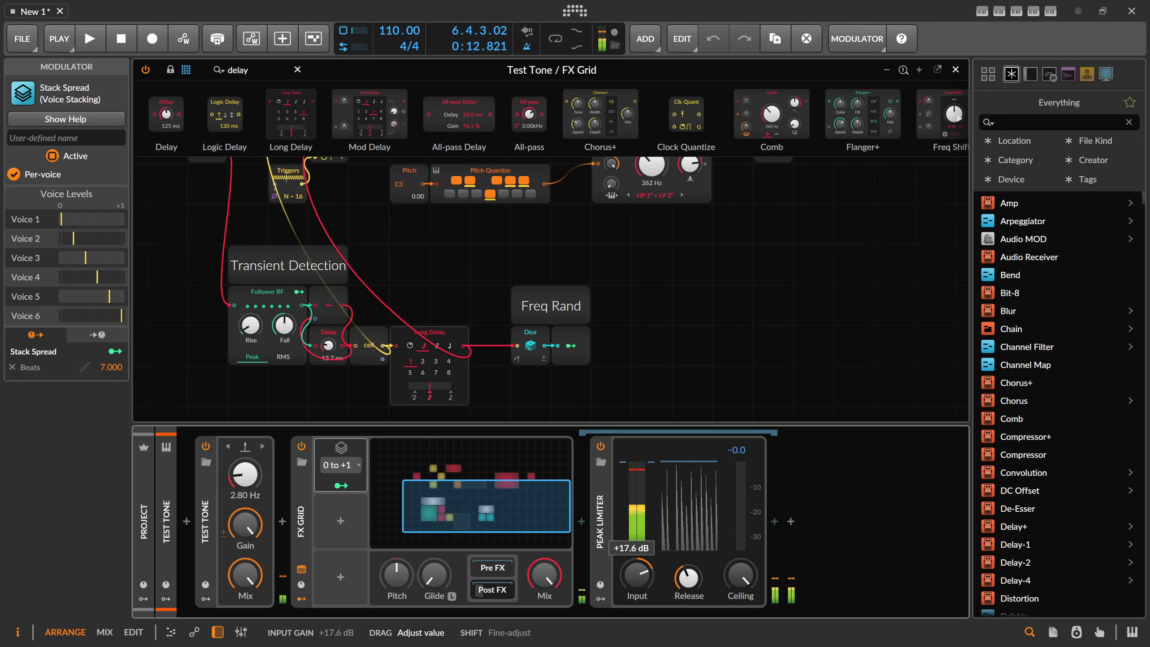
pyautogui.scroll(2, 679, 272)
pyautogui.moveTo(691, 211); pyautogui.dragTo(691, 204)
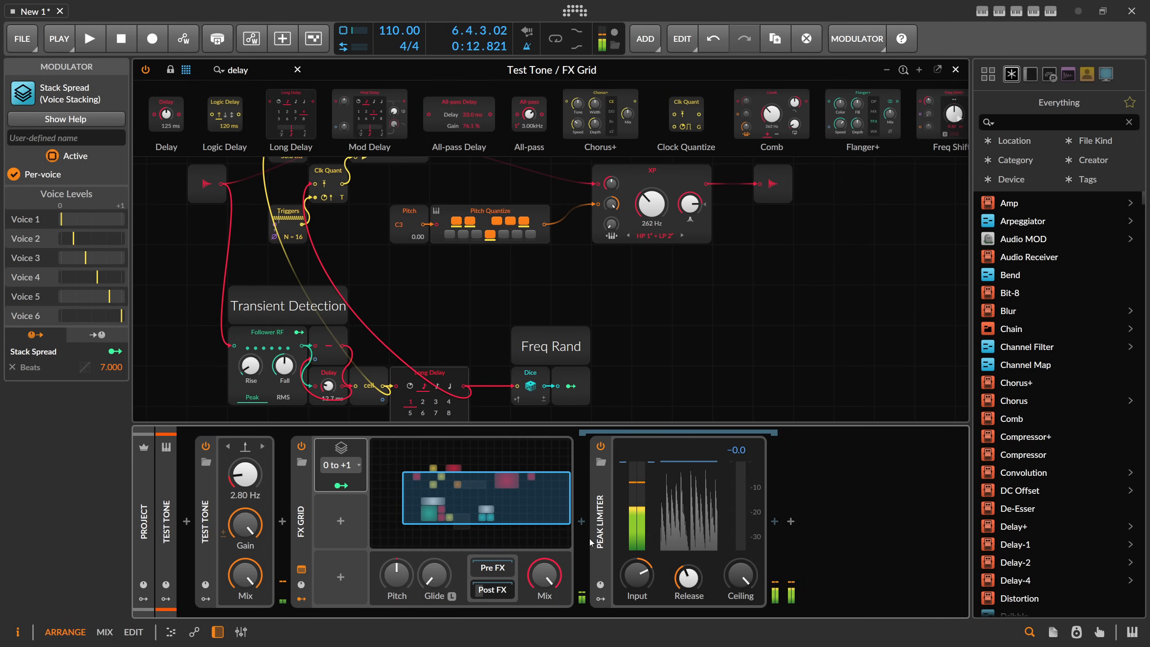
# Insert a Convolution reverb directly after the FX Grid.
pyautogui.click(581, 522)
pyautogui.write('conv')
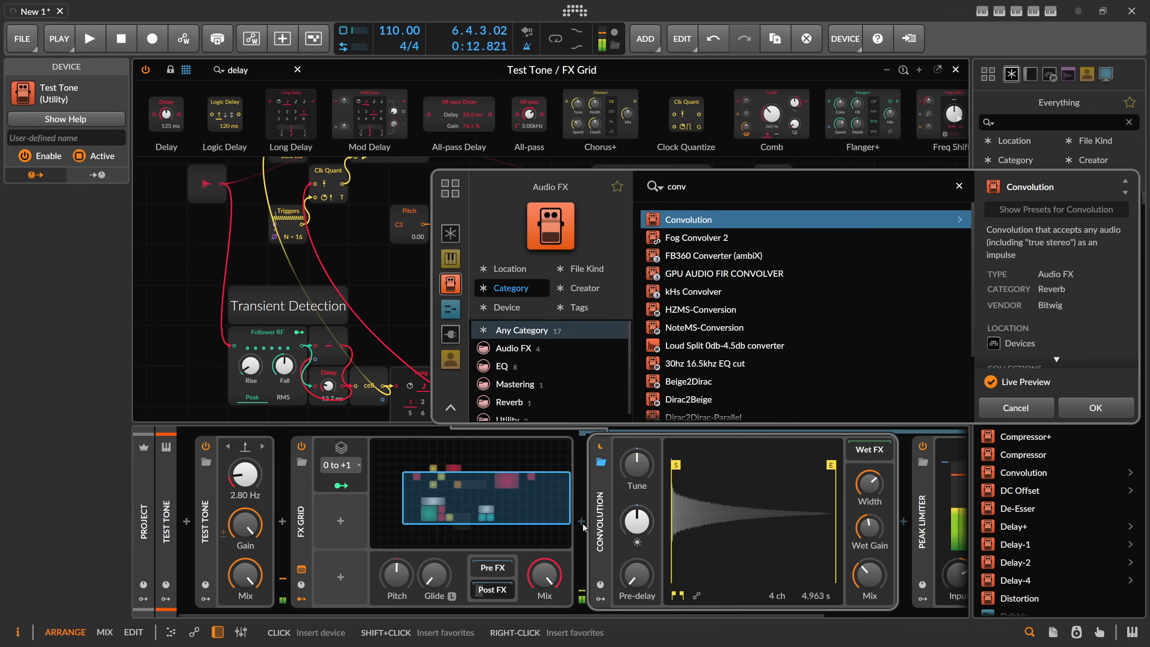
pyautogui.press('Return')
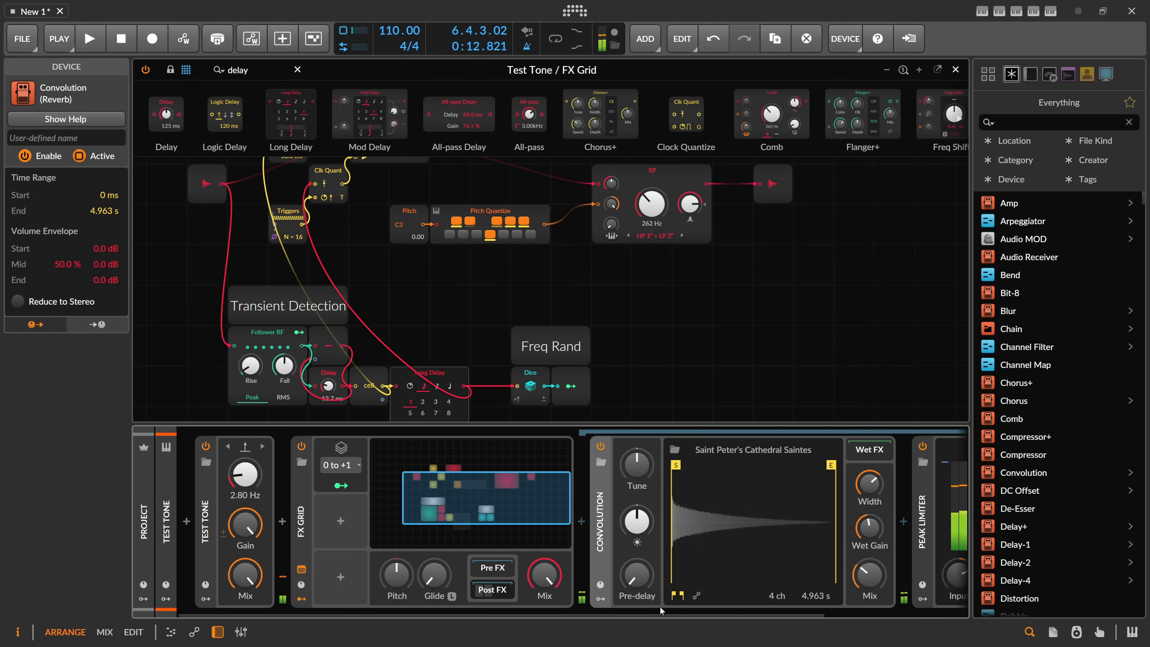
# Insert a Delay-2 between the Convolution and the Peak Limiter.
pyautogui.hscroll(3, 724, 521)
pyautogui.click(735, 526)
pyautogui.write('delay')
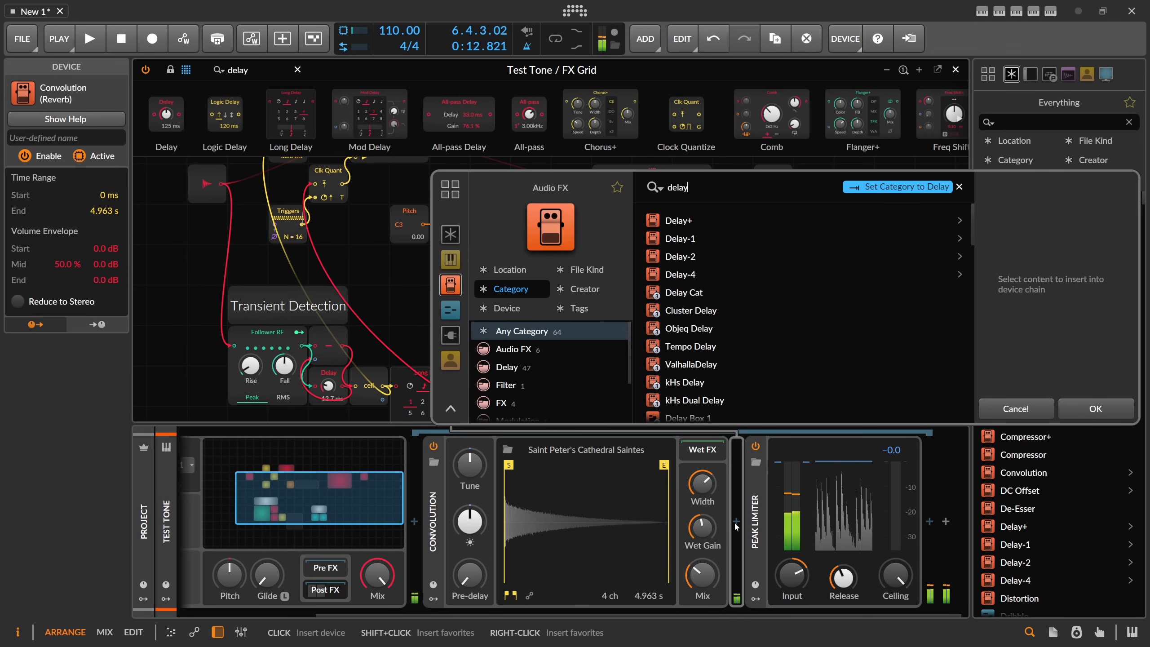
pyautogui.press('Down')
pyautogui.press('Down')
pyautogui.press('Down')
pyautogui.press('Return')
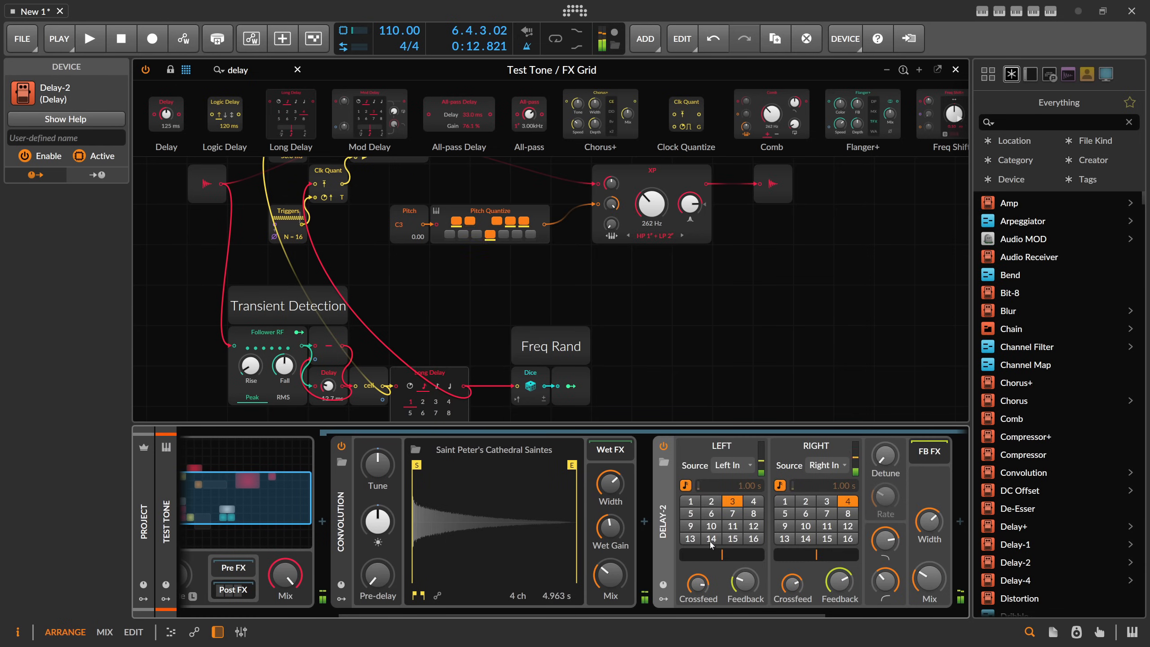
# Hide the device panel and try a wider Modulator Out modulation of the Pitch module, about 73 semitones.
pyautogui.moveTo(636, 614); pyautogui.dragTo(438, 572)
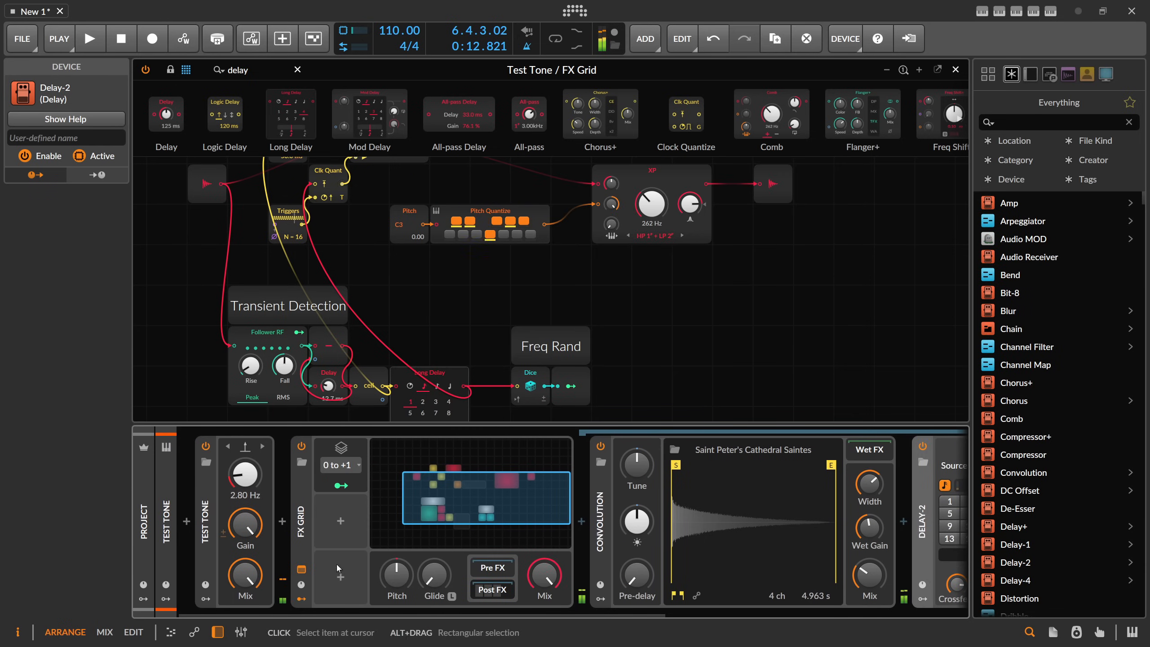
pyautogui.click(223, 628)
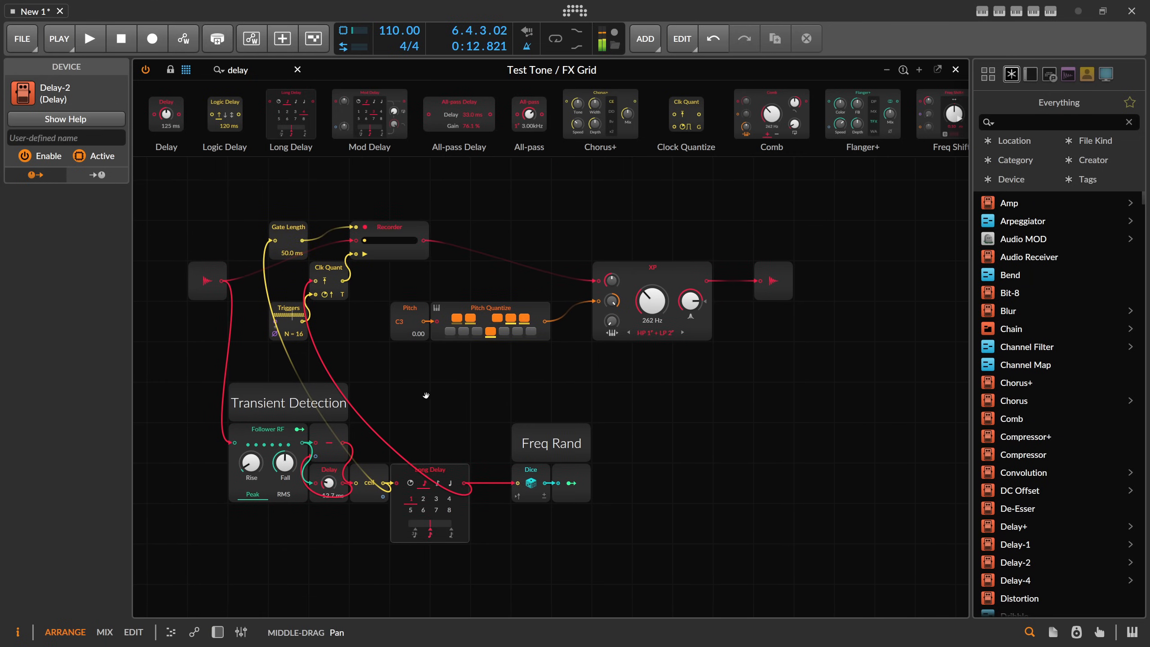
pyautogui.scroll(2, 492, 371)
pyautogui.moveTo(478, 370)
pyautogui.mouseDown()
pyautogui.moveTo(516, 368)
pyautogui.moveTo(512, 391)
pyautogui.moveTo(494, 379)
pyautogui.mouseUp()
pyautogui.rightClick(454, 302)
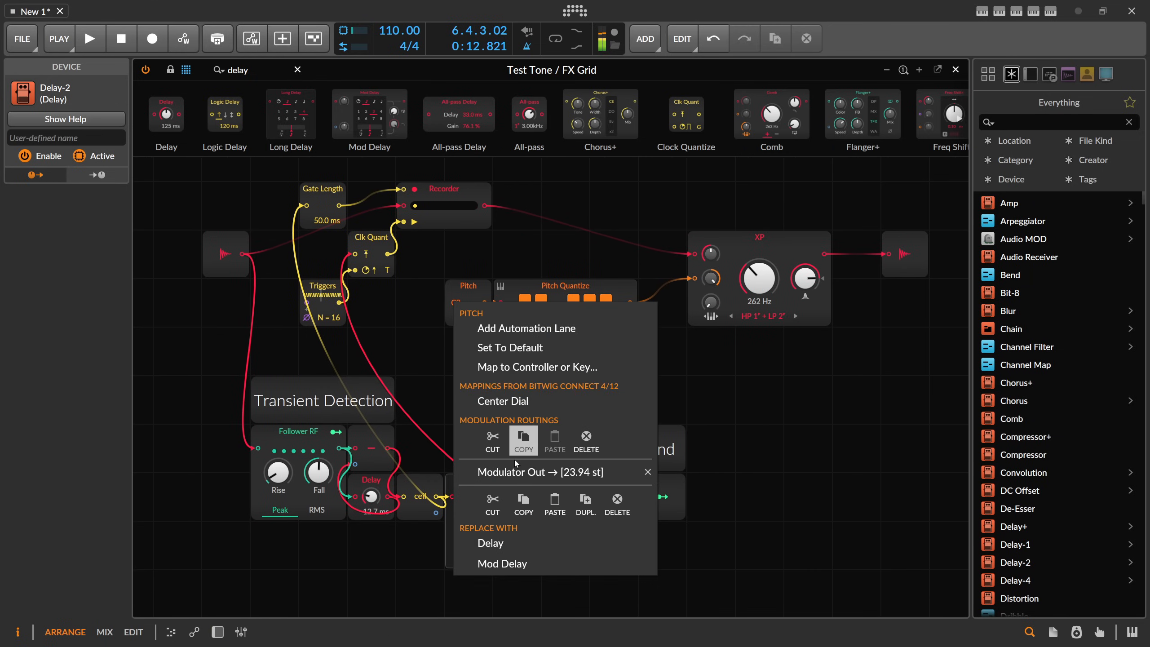
pyautogui.click(522, 472)
pyautogui.moveTo(463, 302); pyautogui.dragTo(464, 254)
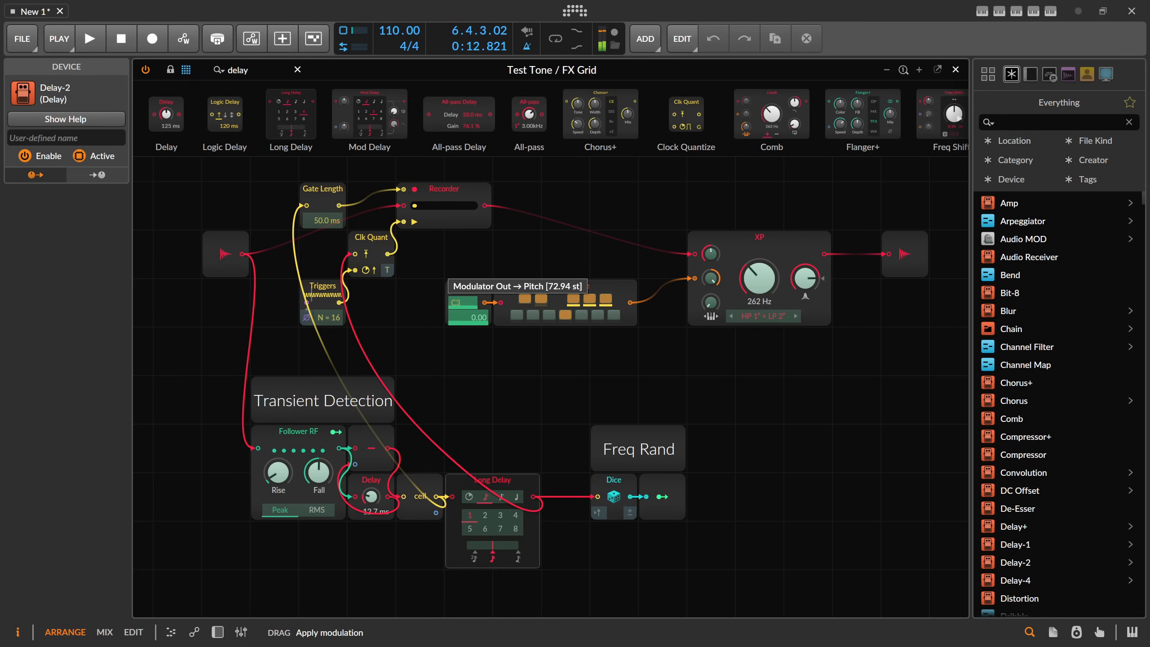
pyautogui.moveTo(464, 268); pyautogui.dragTo(463, 265)
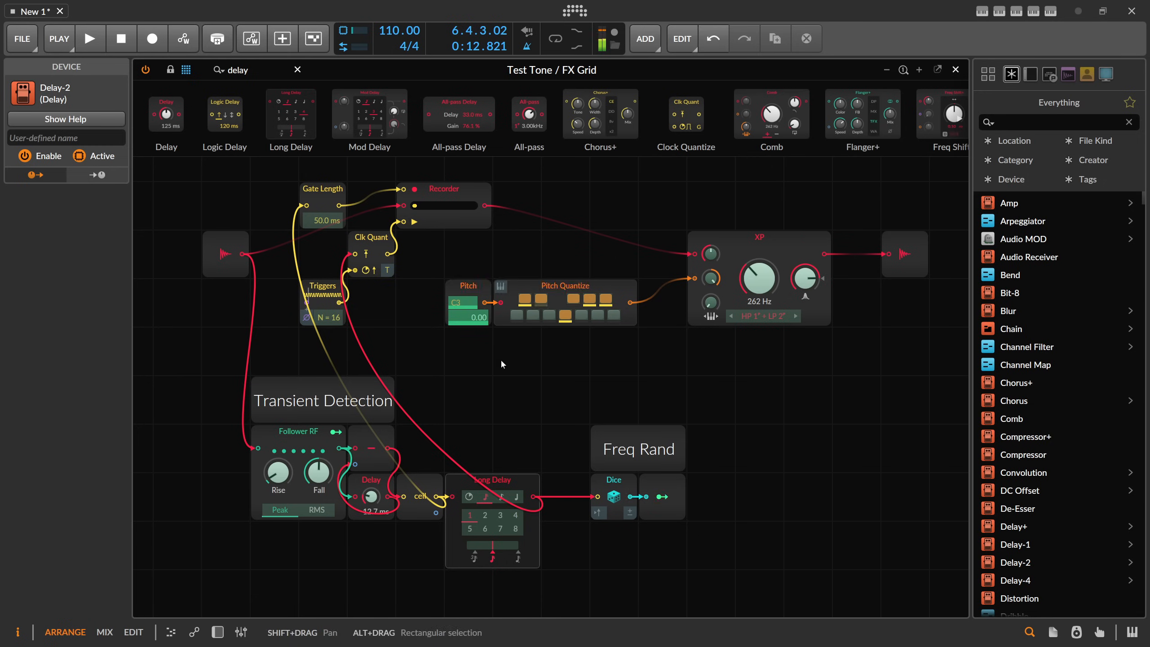
pyautogui.click(662, 497)
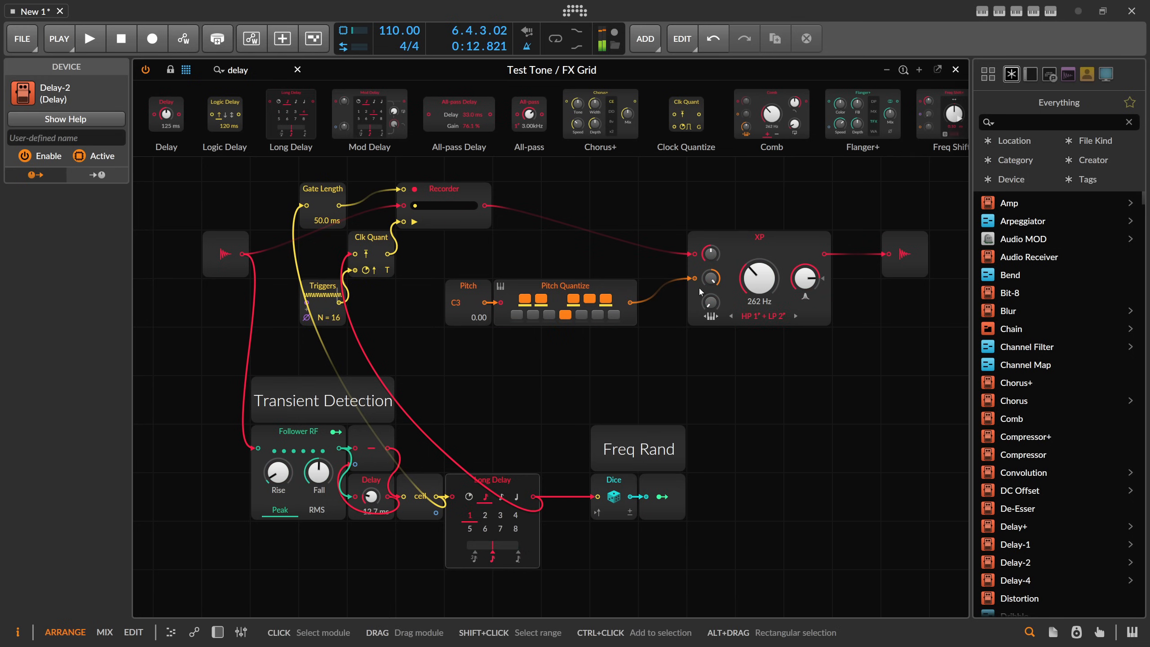
# Fine-tune the XP filter's resonance to about 101 %.
pyautogui.click(805, 278)
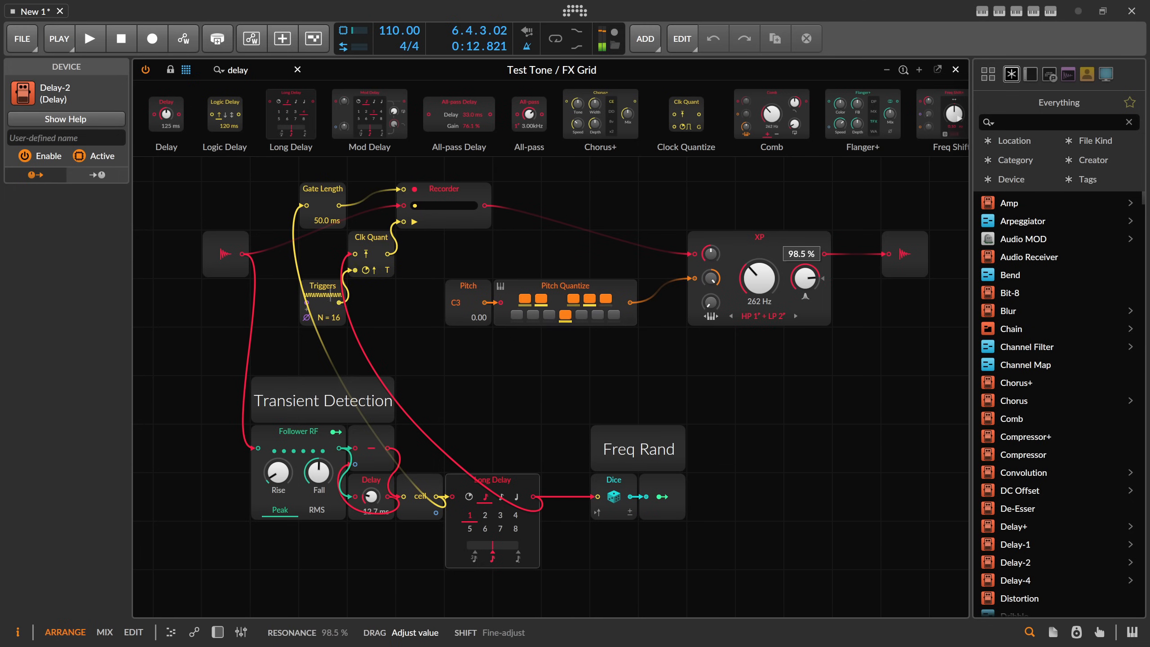
pyautogui.moveTo(805, 278); pyautogui.dragTo(805, 275)
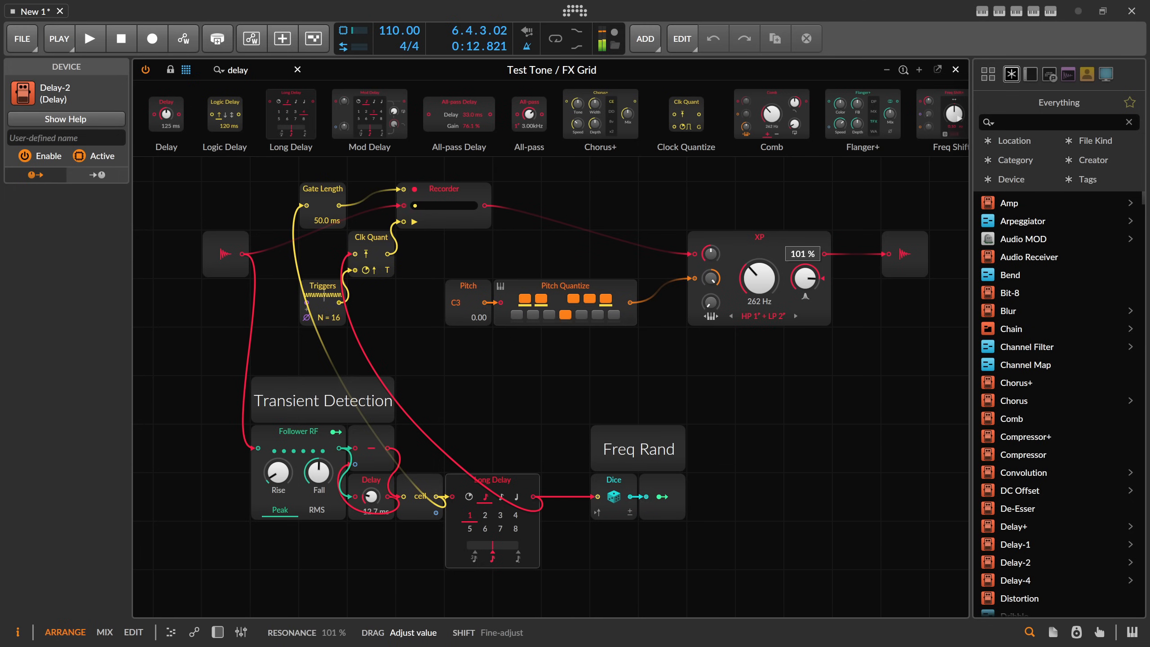
pyautogui.moveTo(805, 277); pyautogui.dragTo(804, 276)
# Set the Freq Rand Modulator Out's modulation of the Pitch module to 19.50 semitones.
pyautogui.rightClick(459, 303)
pyautogui.click(518, 466)
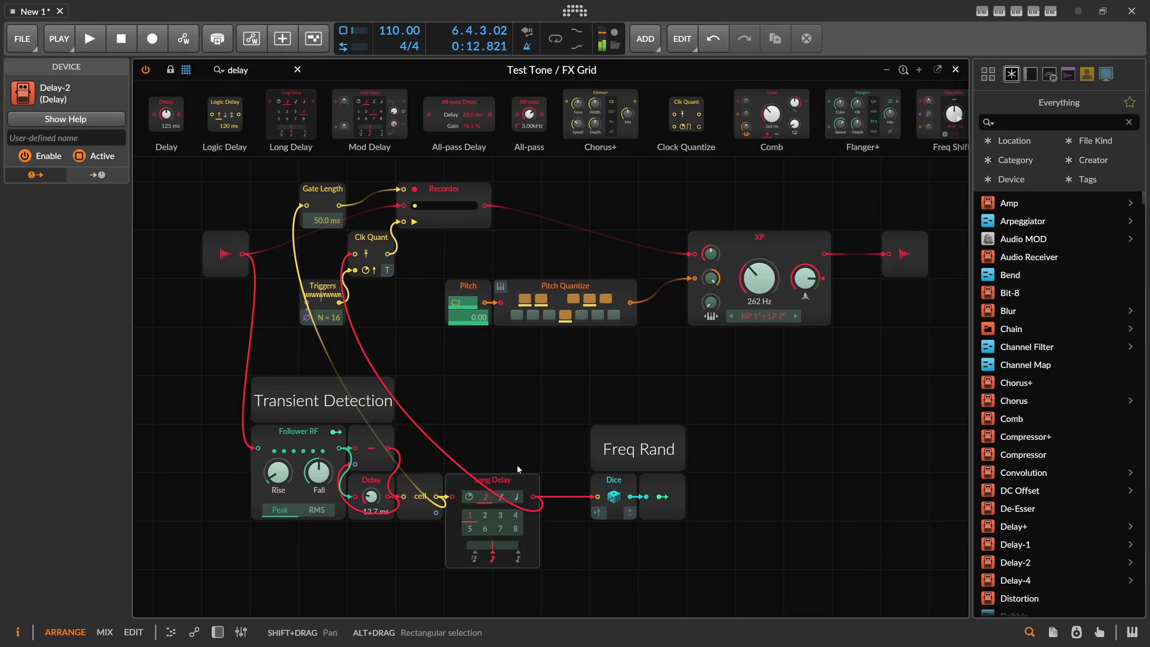
pyautogui.moveTo(464, 309)
pyautogui.mouseDown()
pyautogui.moveTo(464, 272)
pyautogui.moveTo(468, 304)
pyautogui.mouseUp()
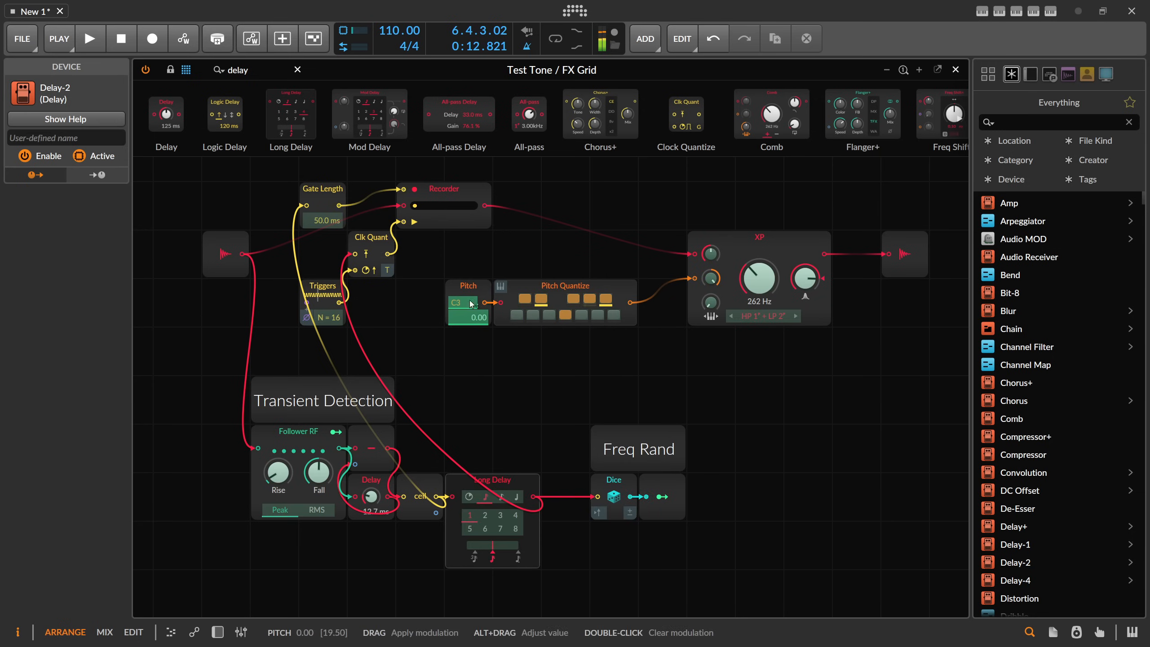
# Show the device panel, set the Test Tone's frequency to 1.51 Hz and the Delay-2's mix to 25.3 %.
pyautogui.click(217, 632)
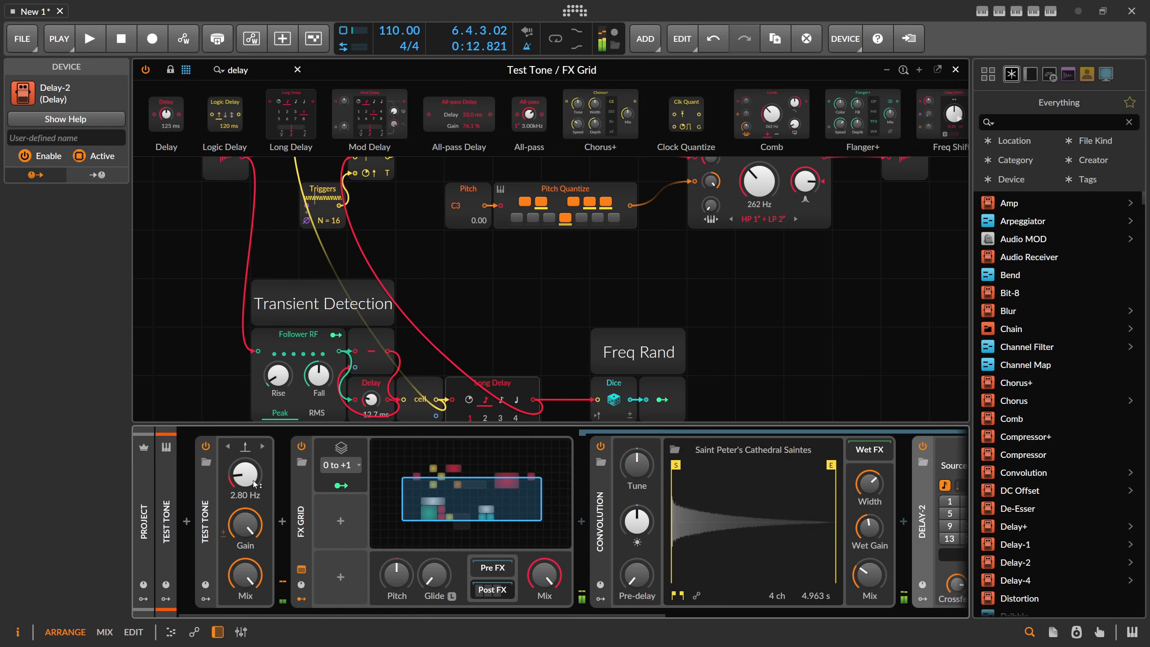
pyautogui.moveTo(244, 474); pyautogui.dragTo(244, 480)
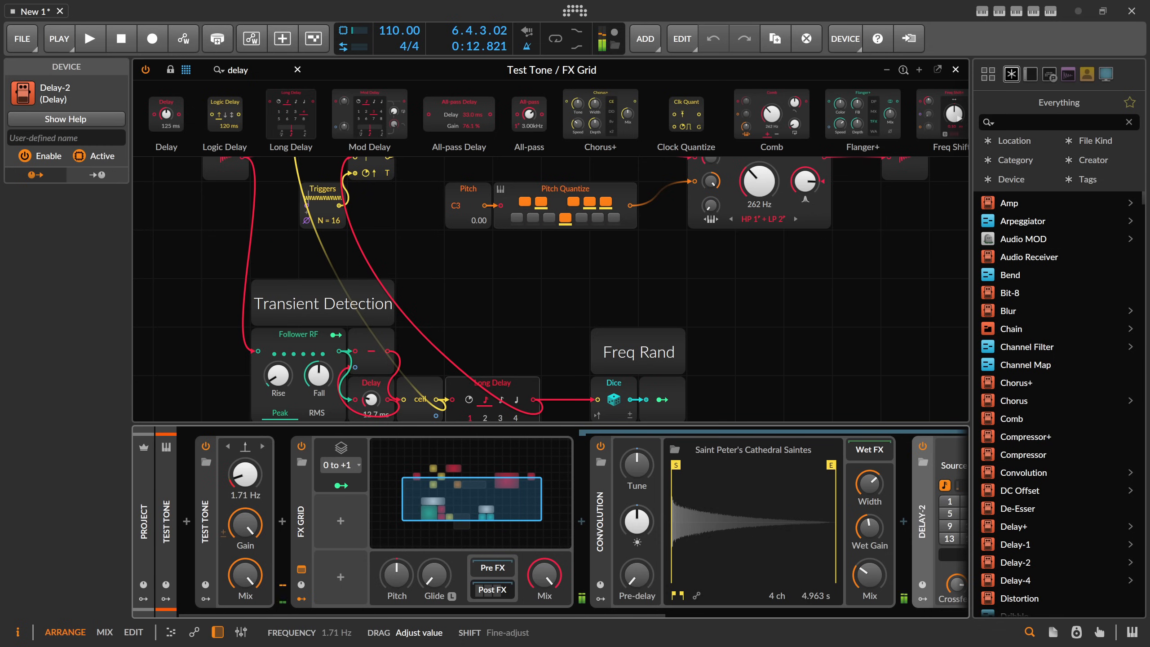
pyautogui.moveTo(244, 475); pyautogui.dragTo(245, 474)
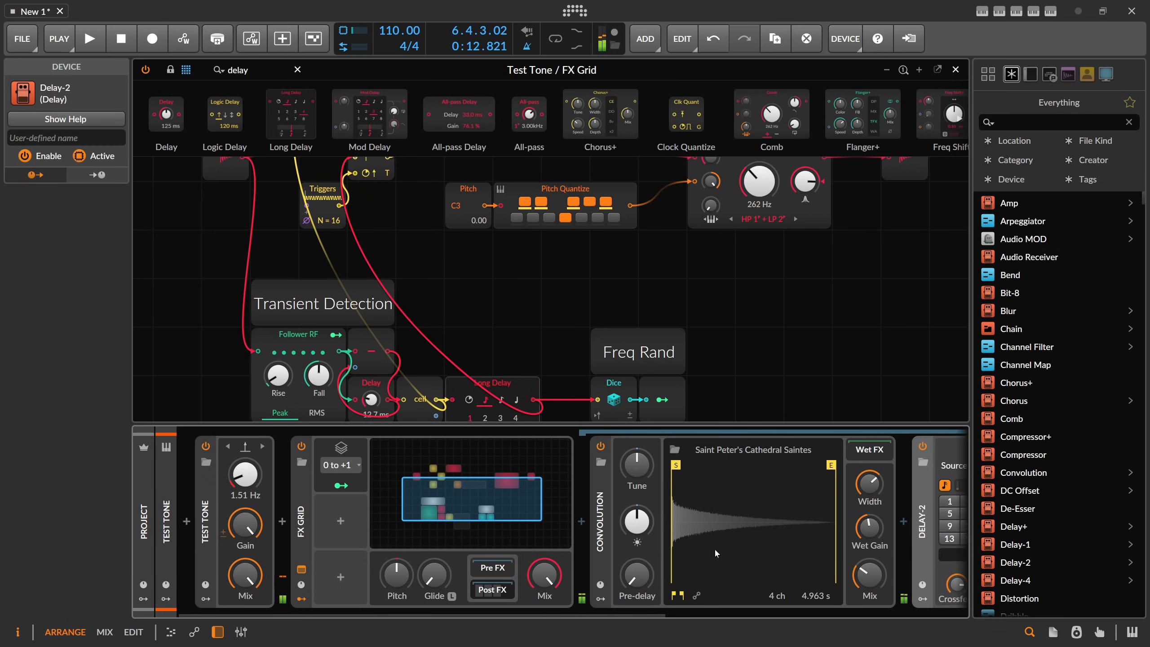
pyautogui.moveTo(398, 616); pyautogui.dragTo(609, 615)
pyautogui.moveTo(847, 578); pyautogui.dragTo(846, 578)
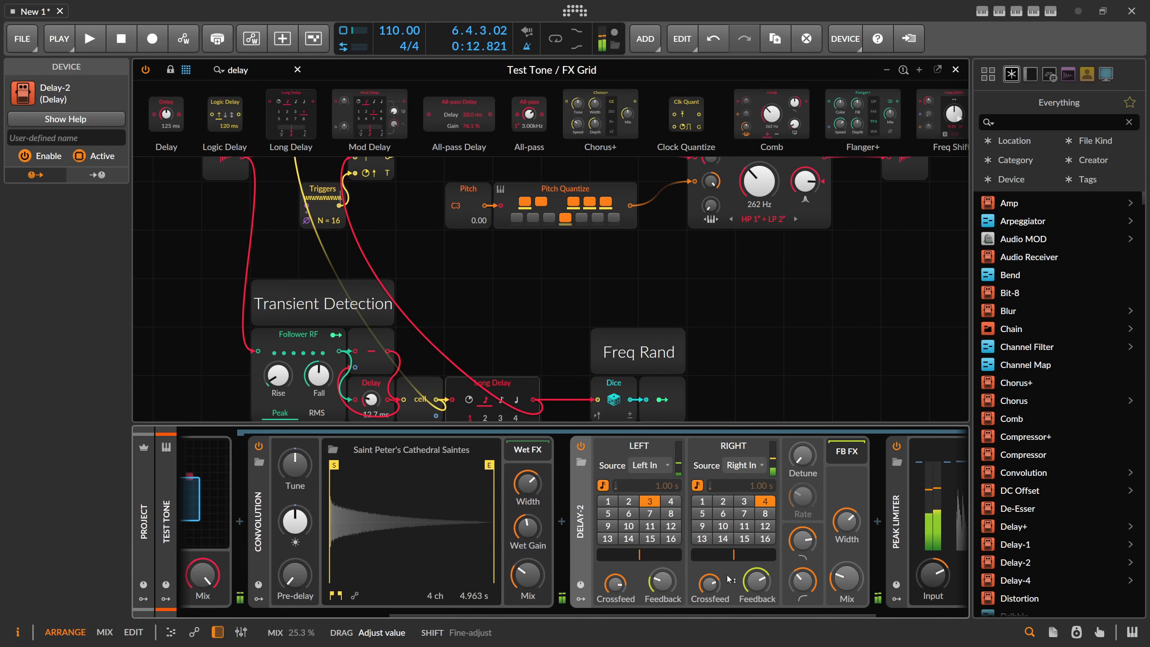
# Set the Test Tone's frequency to 1.71 Hz and switch the FX Grid back on.
pyautogui.moveTo(544, 616); pyautogui.dragTo(334, 616)
pyautogui.scroll(5, 320, 276)
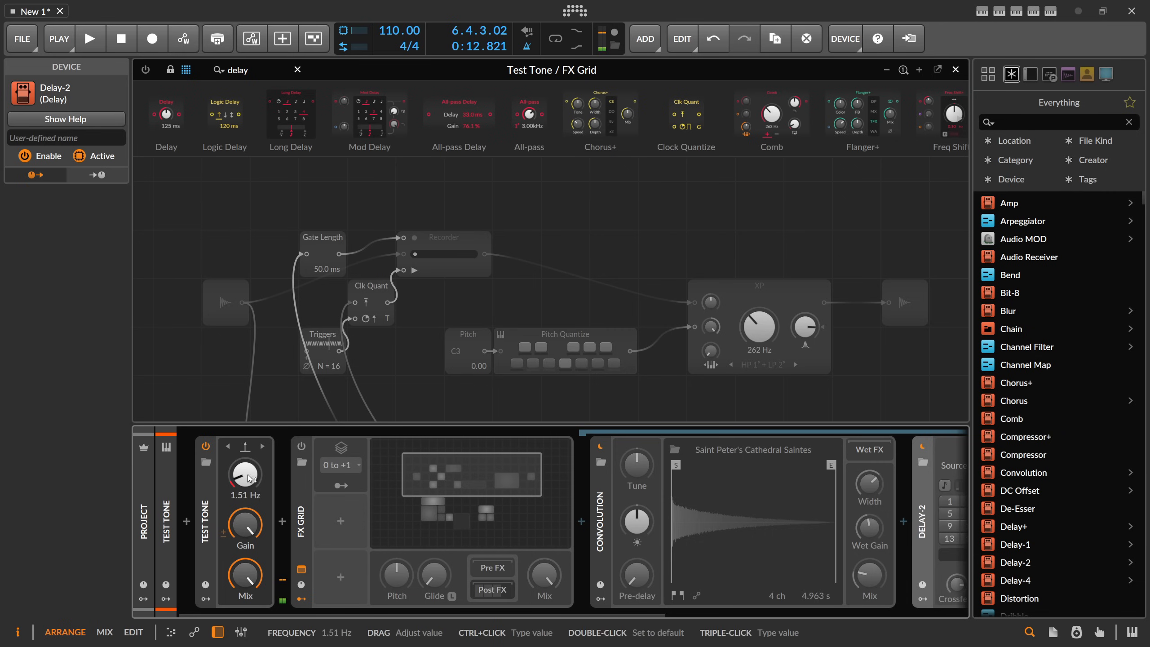
pyautogui.moveTo(249, 478); pyautogui.dragTo(250, 474)
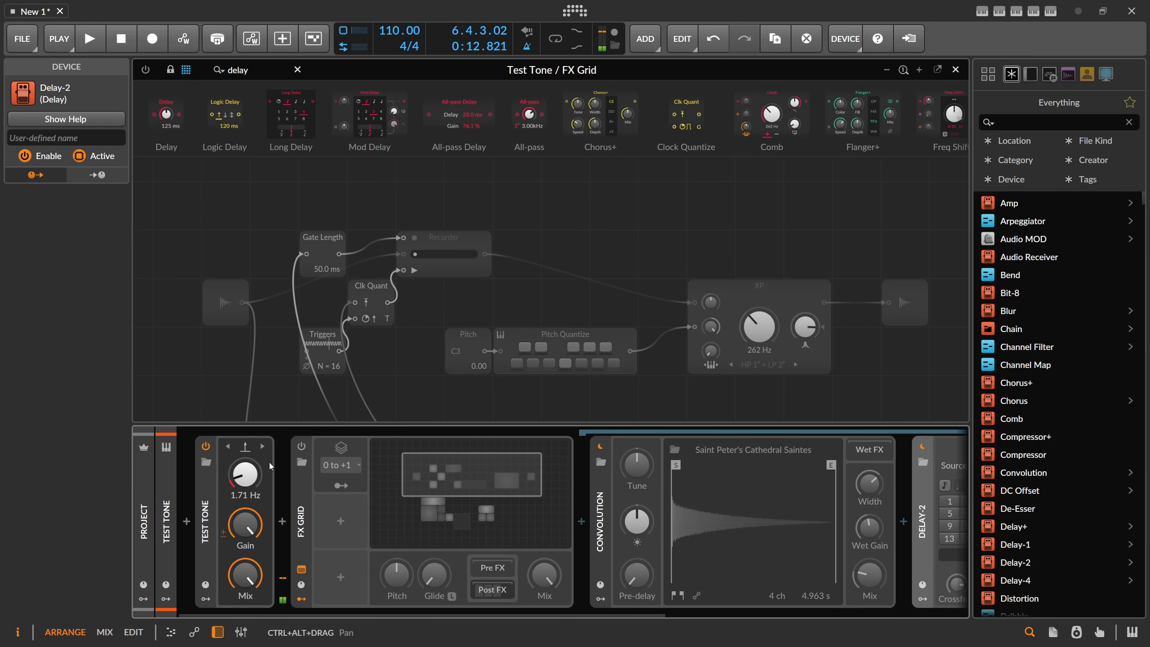
pyautogui.click(301, 447)
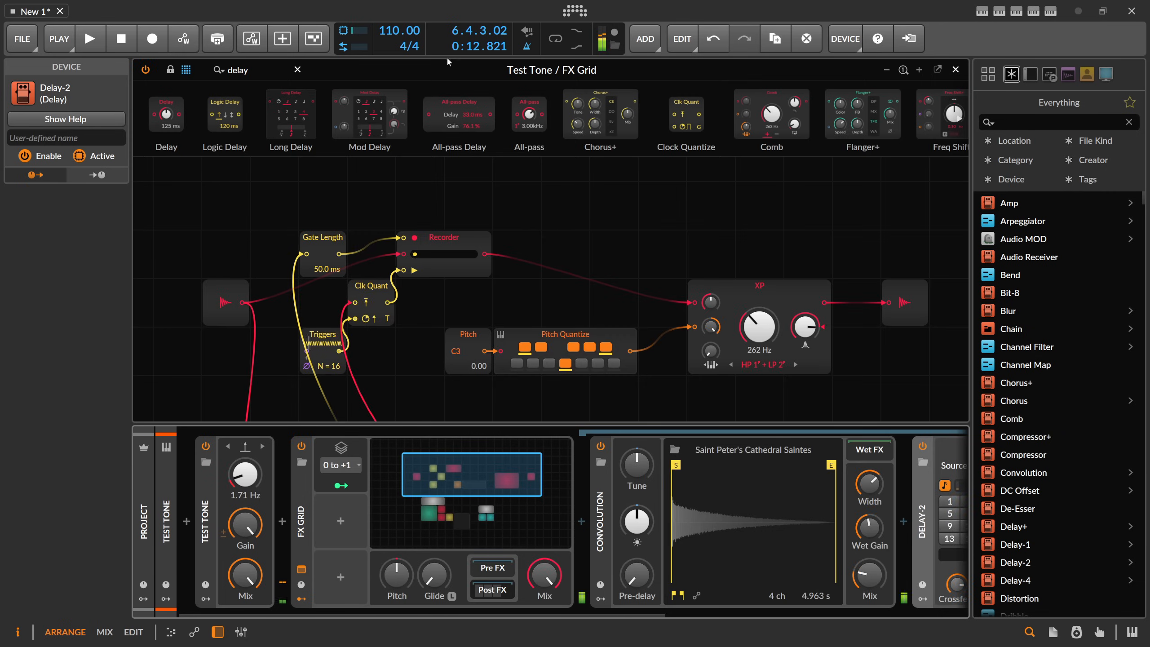
# Start playback and try the FX Grid's mix at about 83 % before raising it again.
pyautogui.click(91, 39)
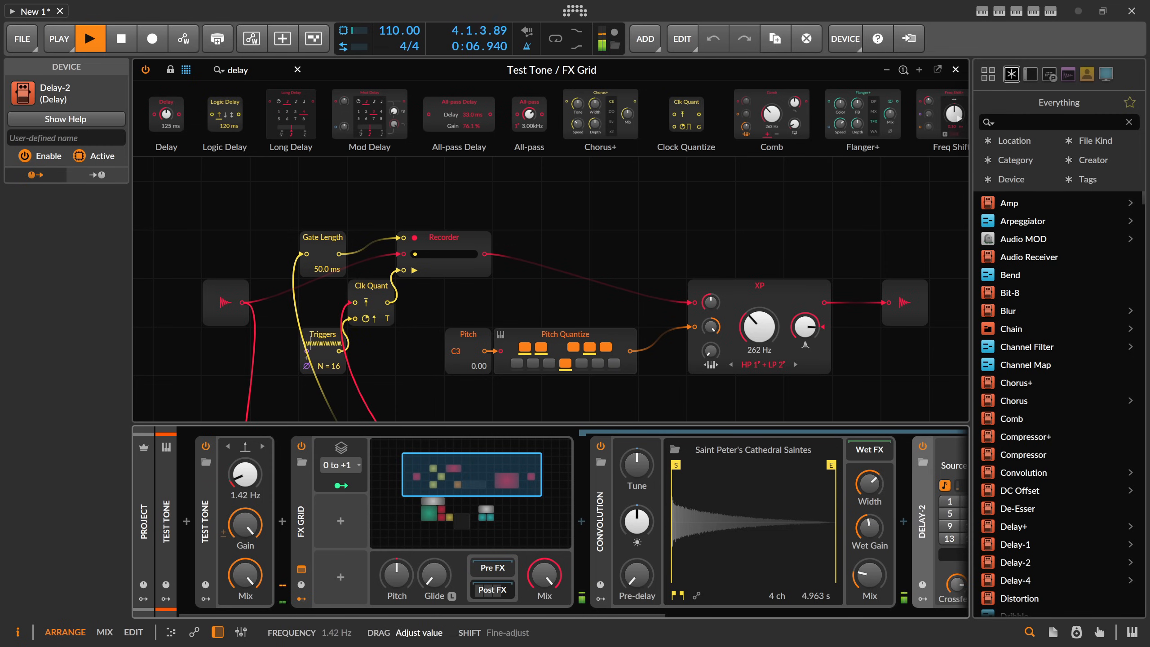
pyautogui.moveTo(544, 575)
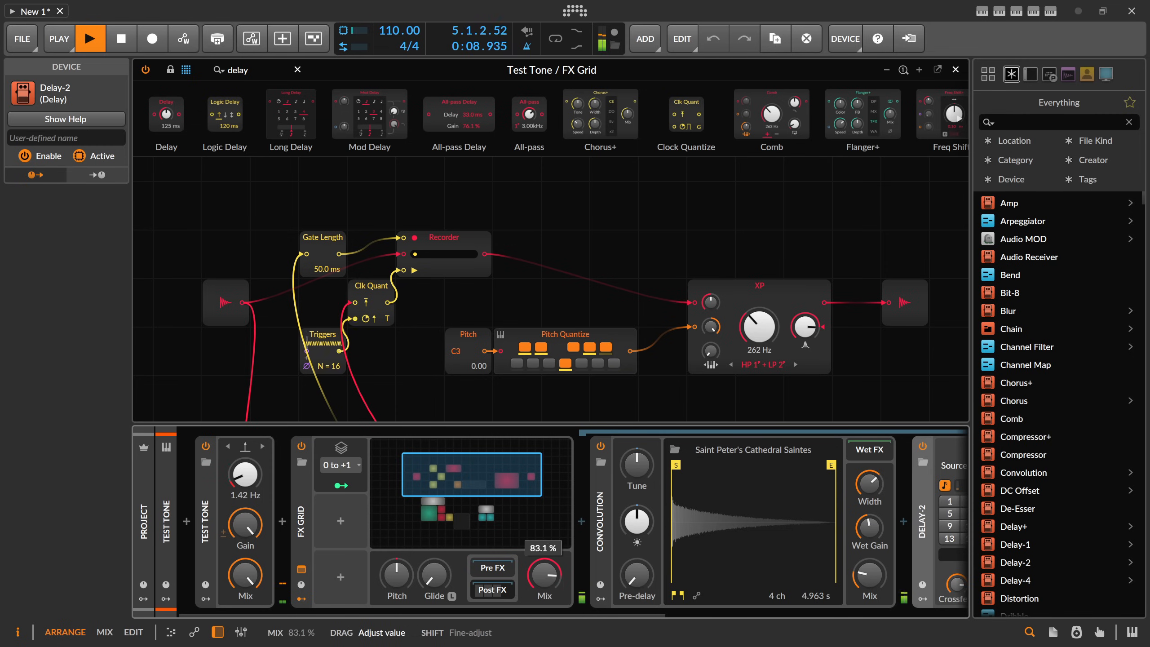
pyautogui.moveTo(544, 574); pyautogui.dragTo(544, 552)
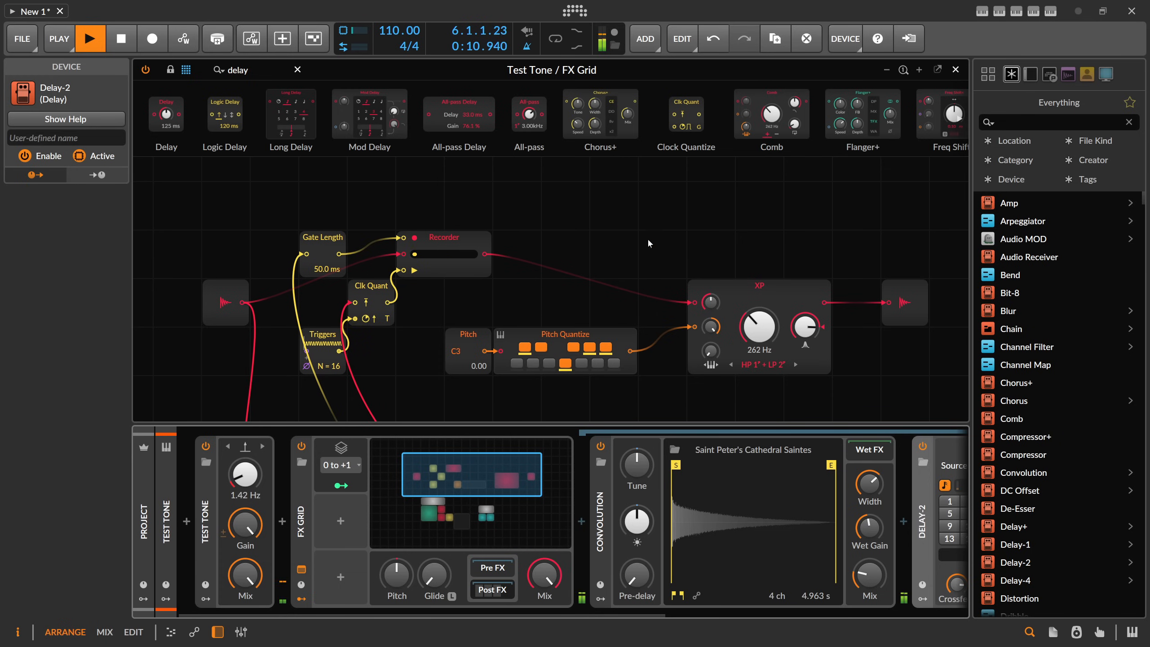
# Set the project tempo to 85 BPM.
pyautogui.scroll(-2, 646, 243)
pyautogui.scroll(-3, 646, 243)
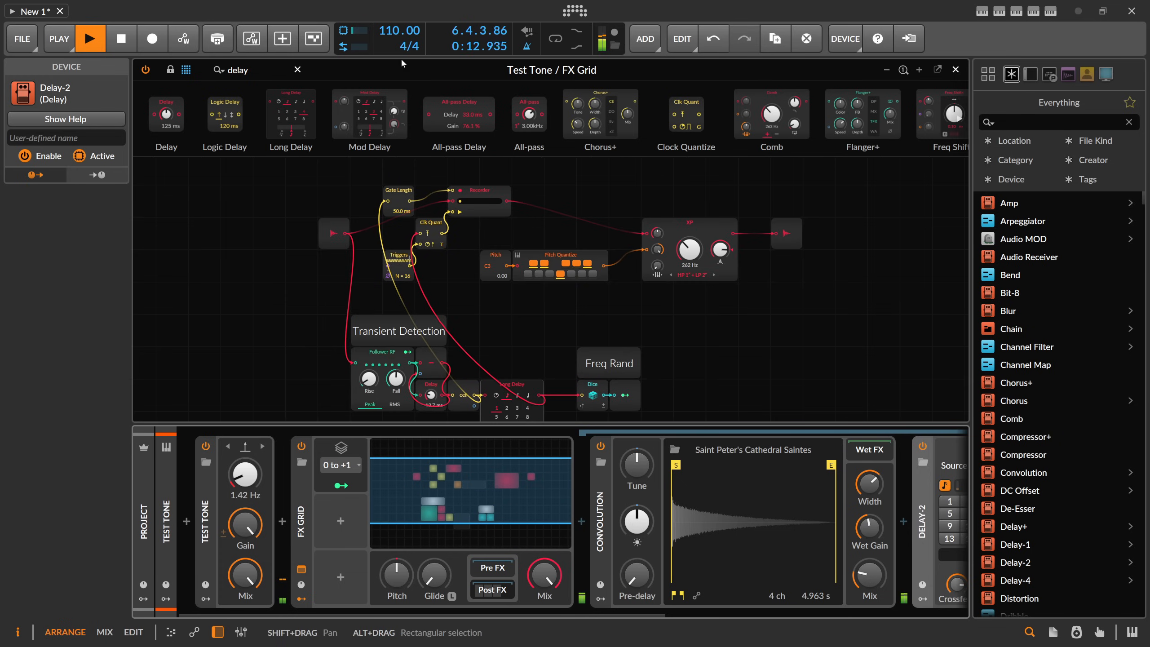
pyautogui.doubleClick(390, 29)
pyautogui.write('85')
pyautogui.press('Return')
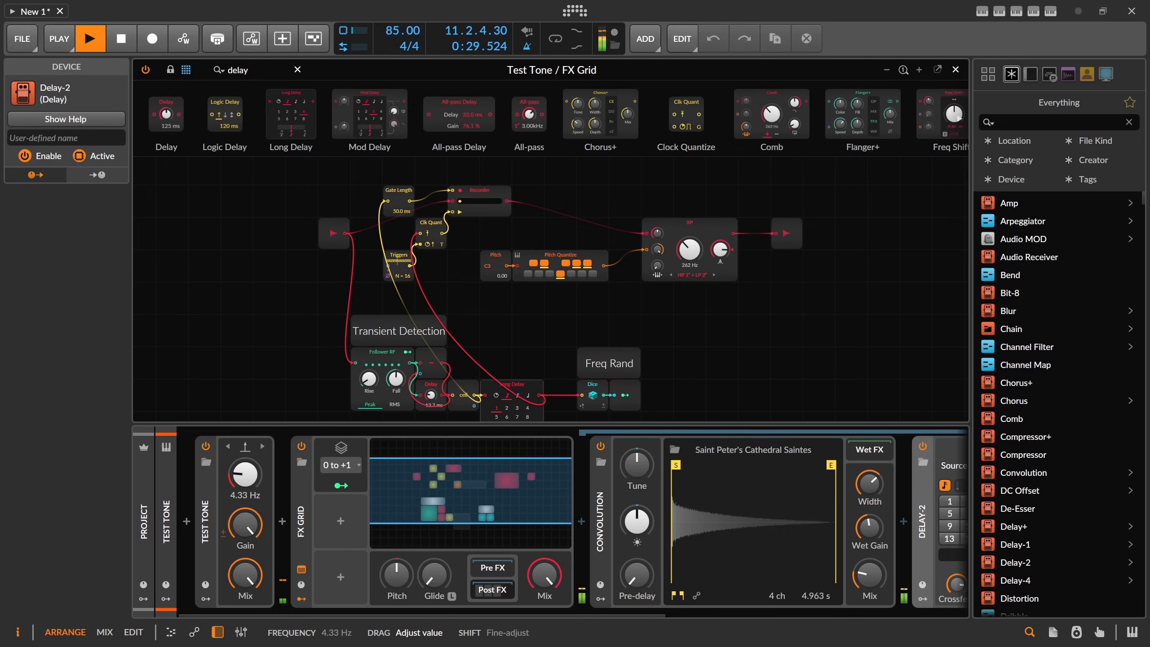
# Switch the Test Tone's waveform to Saw Up and set its frequency to 1.33 Hz.
pyautogui.moveTo(251, 464); pyautogui.dragTo(252, 473)
pyautogui.click(245, 445)
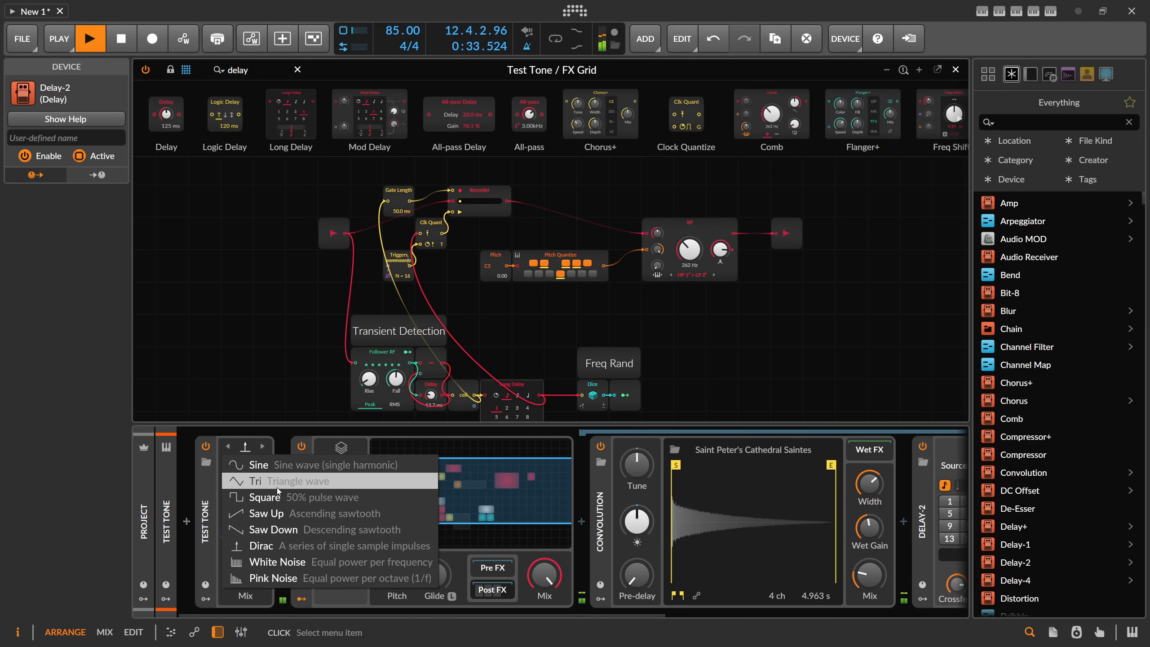
pyautogui.click(277, 510)
pyautogui.moveTo(244, 474); pyautogui.dragTo(253, 525)
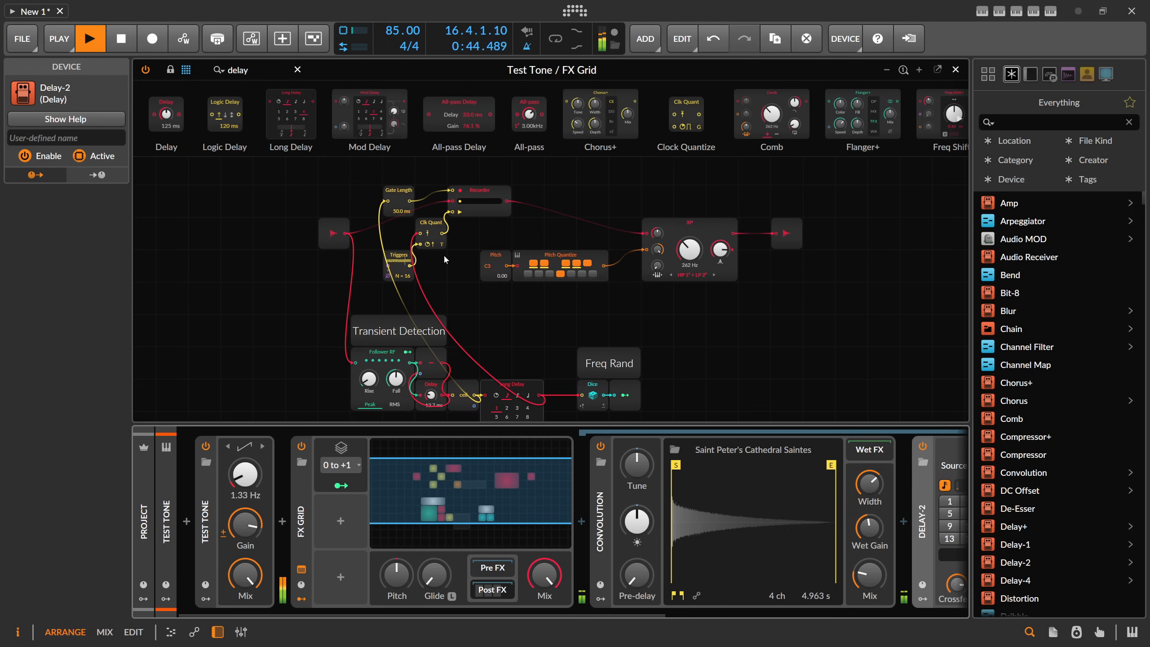
# Insert an EQ-5 between the Test Tone and the FX Grid.
pyautogui.click(282, 522)
pyautogui.write('eq')
pyautogui.doubleClick(540, 257)
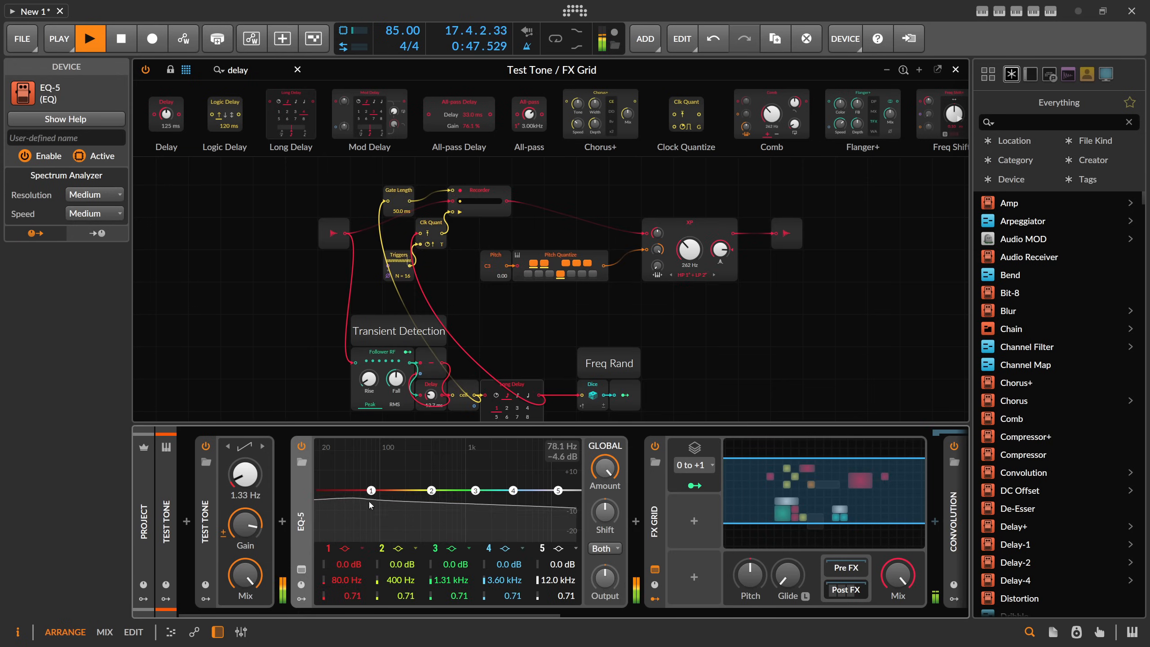
# Make EQ-5's band 1 a low cut at 129 Hz and boost band 3 by 8.1 dB at 593 Hz.
pyautogui.click(346, 549)
pyautogui.click(355, 582)
pyautogui.moveTo(375, 491); pyautogui.dragTo(390, 490)
pyautogui.moveTo(475, 491); pyautogui.dragTo(446, 474)
# Set the Test Tone's frequency to 0.89 Hz and switch its waveform to Dirac.
pyautogui.moveTo(257, 486)
pyautogui.mouseDown()
pyautogui.moveTo(257, 472)
pyautogui.moveTo(257, 486)
pyautogui.mouseUp()
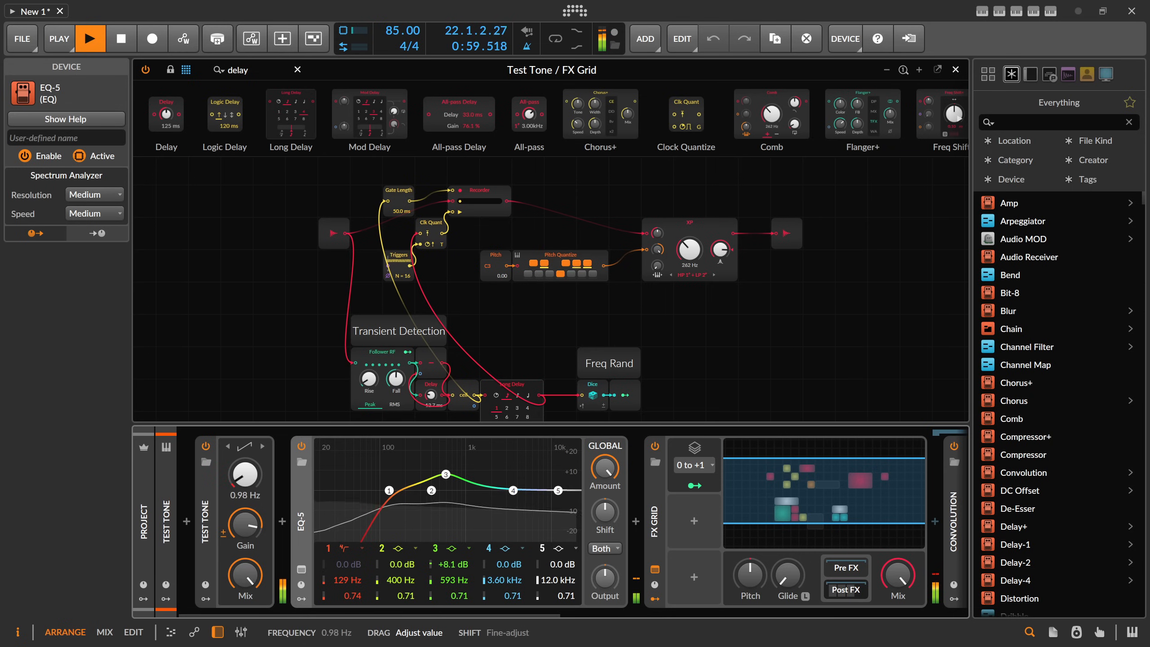
pyautogui.click(256, 451)
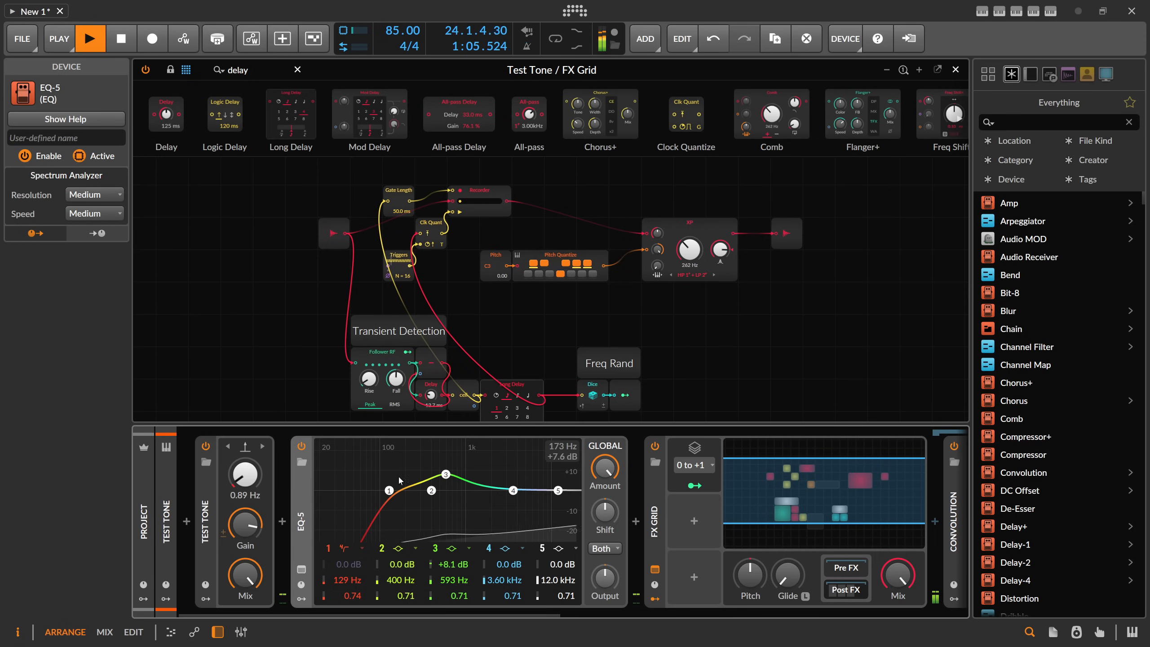
# Lower EQ-5's band 1 low cut to 67.2 Hz and set band 3 to +7.0 dB at 614 Hz.
pyautogui.moveTo(400, 484); pyautogui.dragTo(377, 485)
pyautogui.moveTo(446, 474); pyautogui.dragTo(447, 475)
# Turn the Test Tone's gain down.
pyautogui.moveTo(446, 613); pyautogui.dragTo(593, 606)
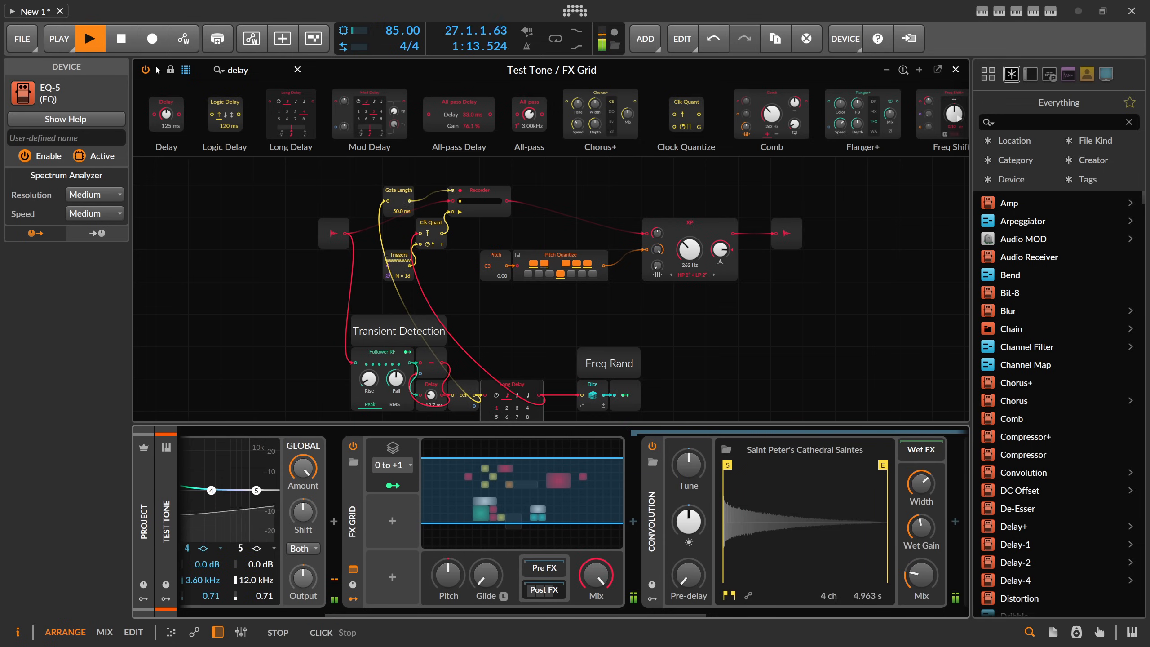
pyautogui.scroll(5, 272, 563)
pyautogui.moveTo(245, 526); pyautogui.dragTo(245, 589)
pyautogui.scroll(-1, 462, 323)
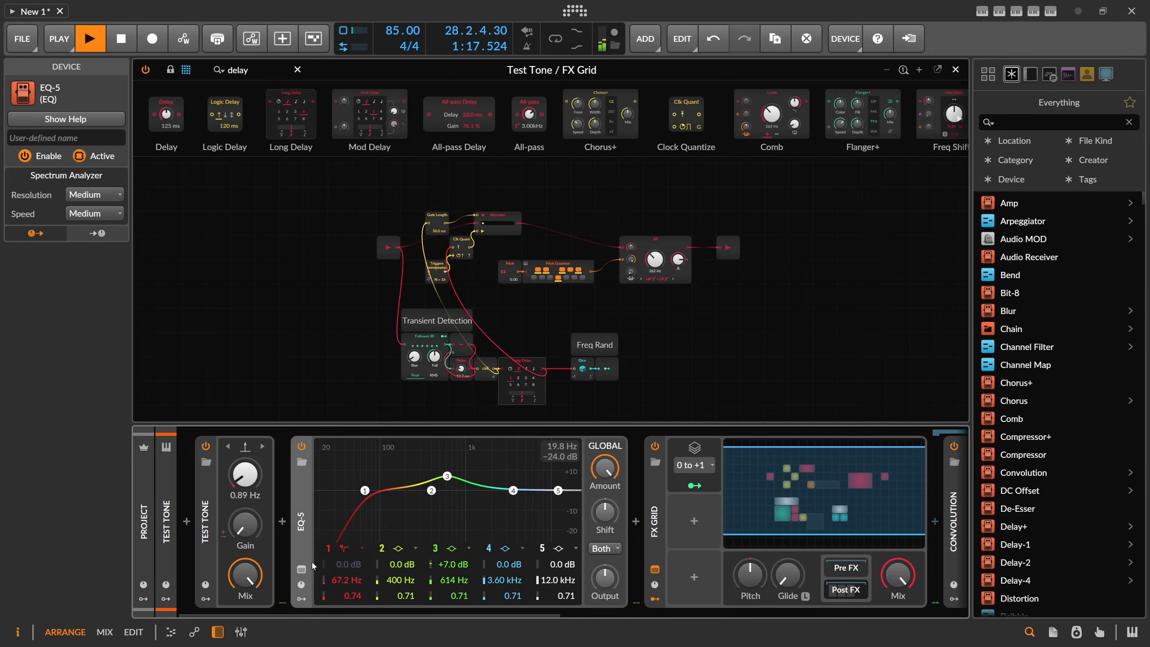
# Hide the device chain and examine the Transient Detection, Freq Rand, Pitch Quantize and Recorder modules in the FX Grid patch.
pyautogui.press('d')
pyautogui.scroll(1, 494, 406)
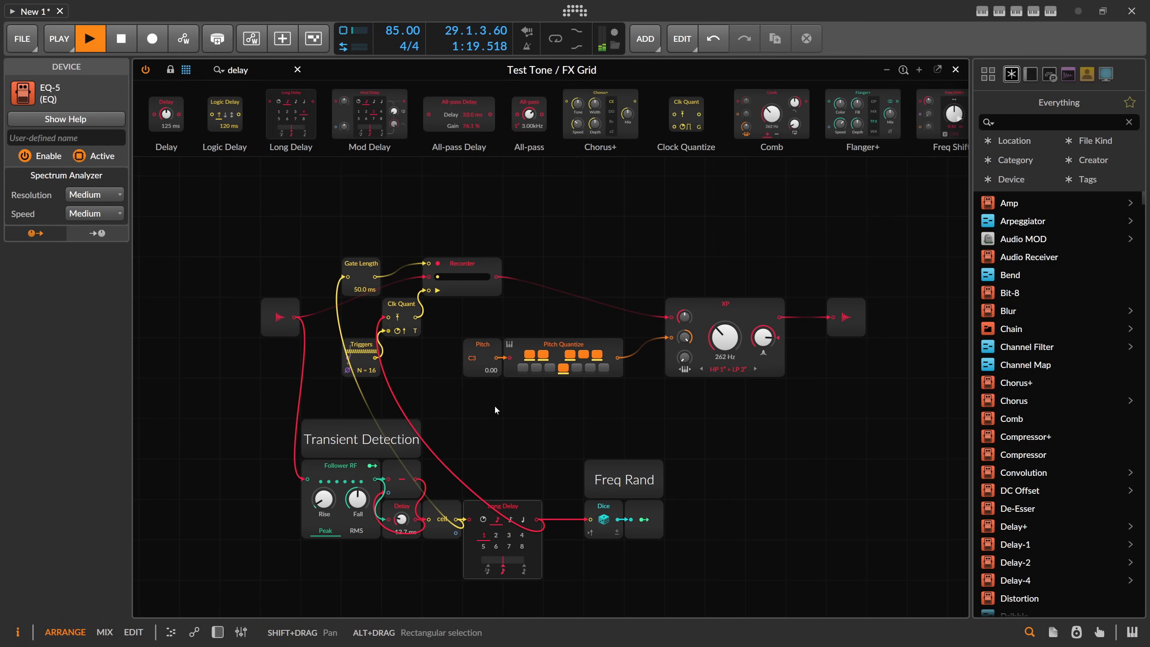
pyautogui.moveTo(491, 406); pyautogui.dragTo(521, 376)
pyautogui.moveTo(286, 390); pyautogui.dragTo(467, 541)
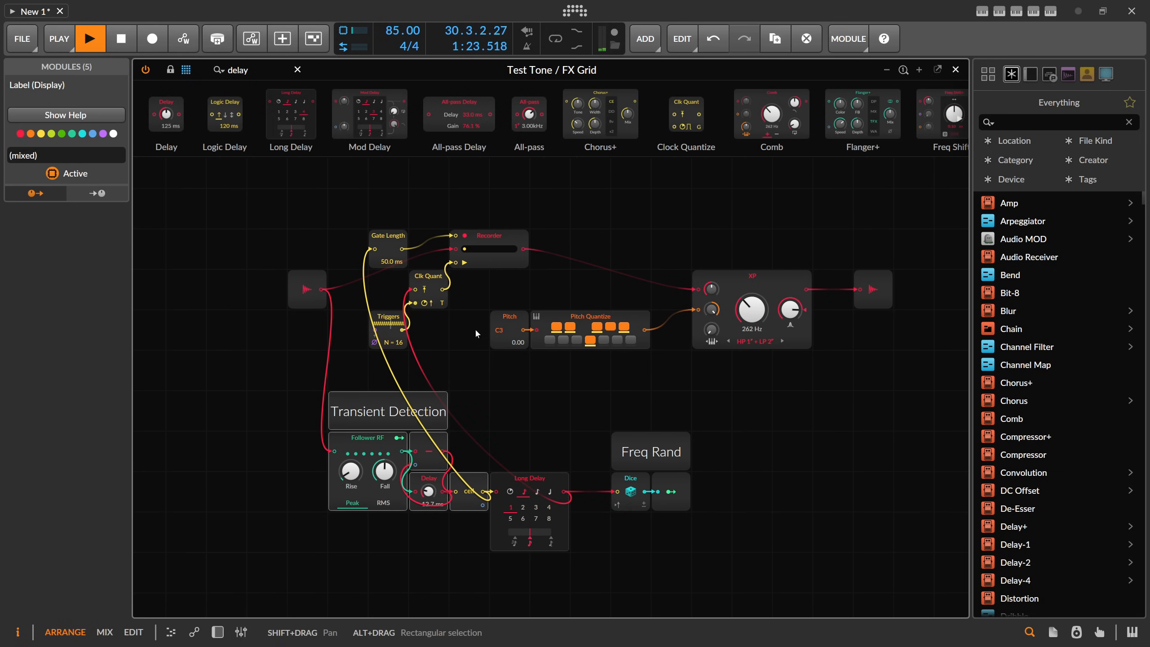
pyautogui.click(643, 486)
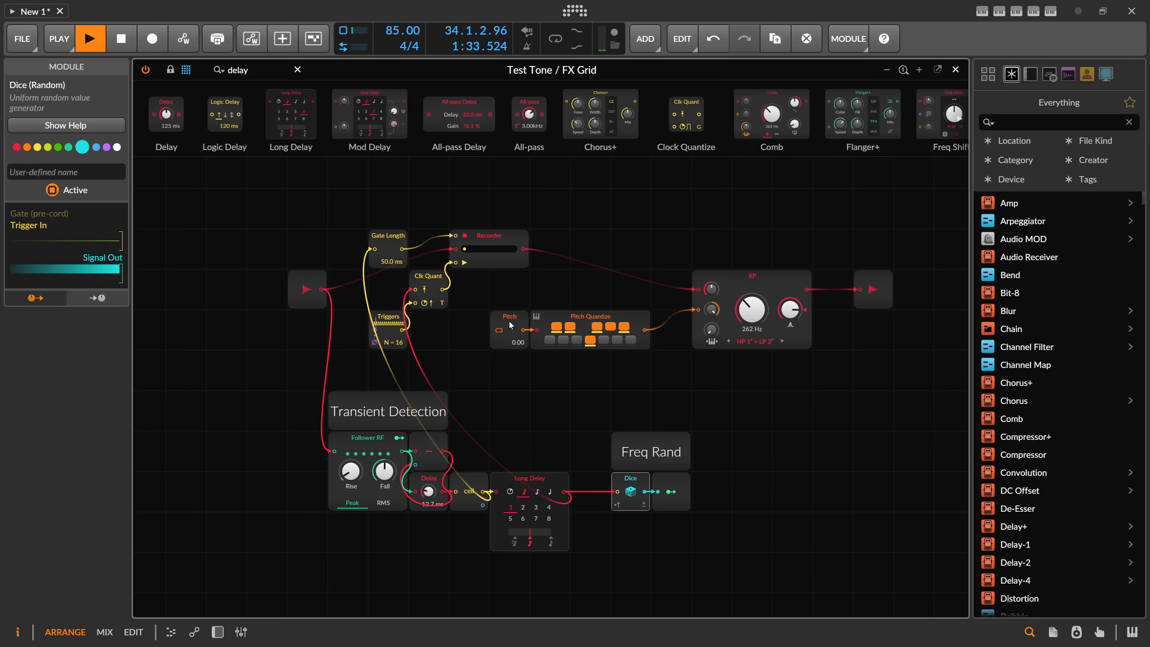
pyautogui.scroll(1, 574, 317)
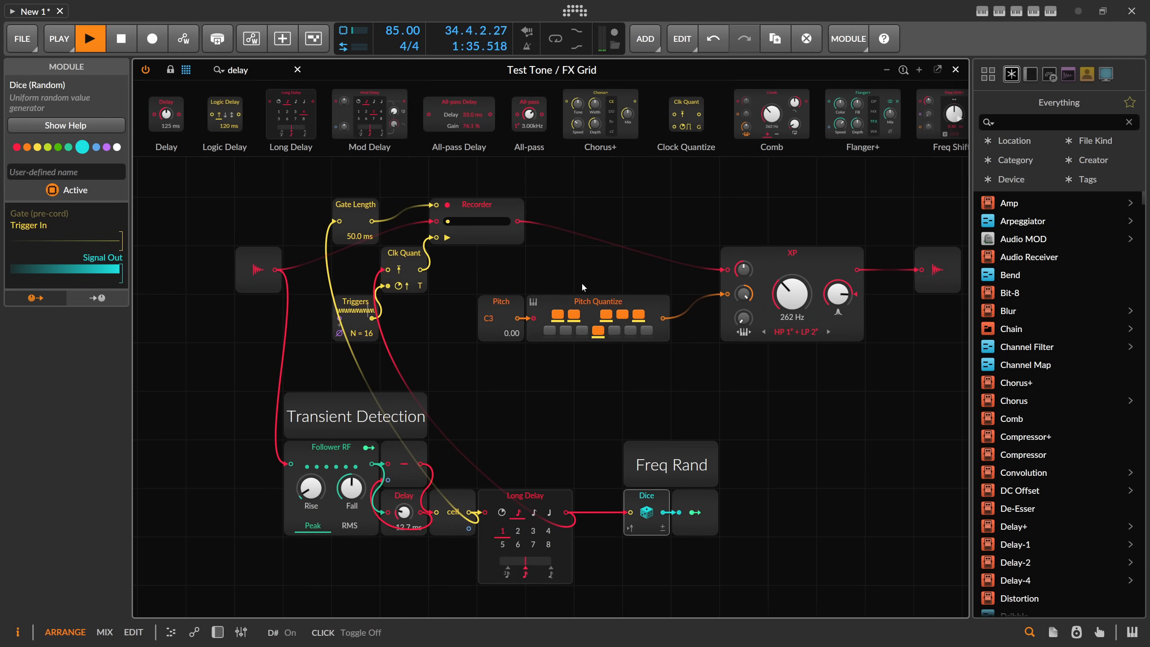
pyautogui.click(591, 276)
pyautogui.moveTo(599, 271); pyautogui.dragTo(603, 283)
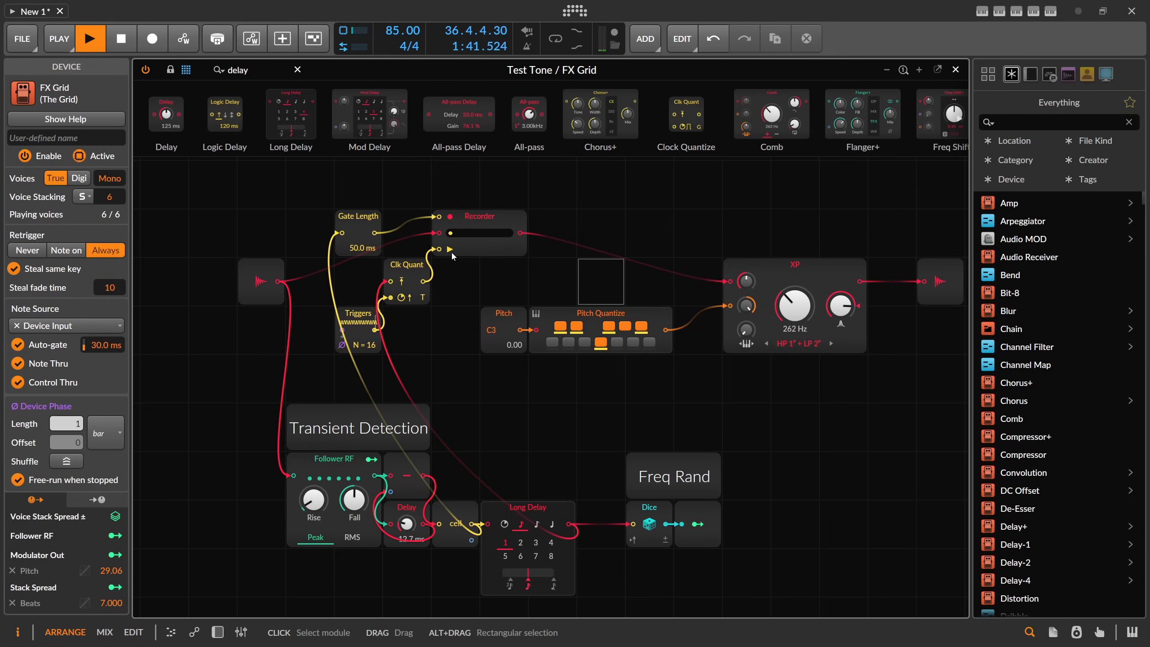
pyautogui.click(479, 218)
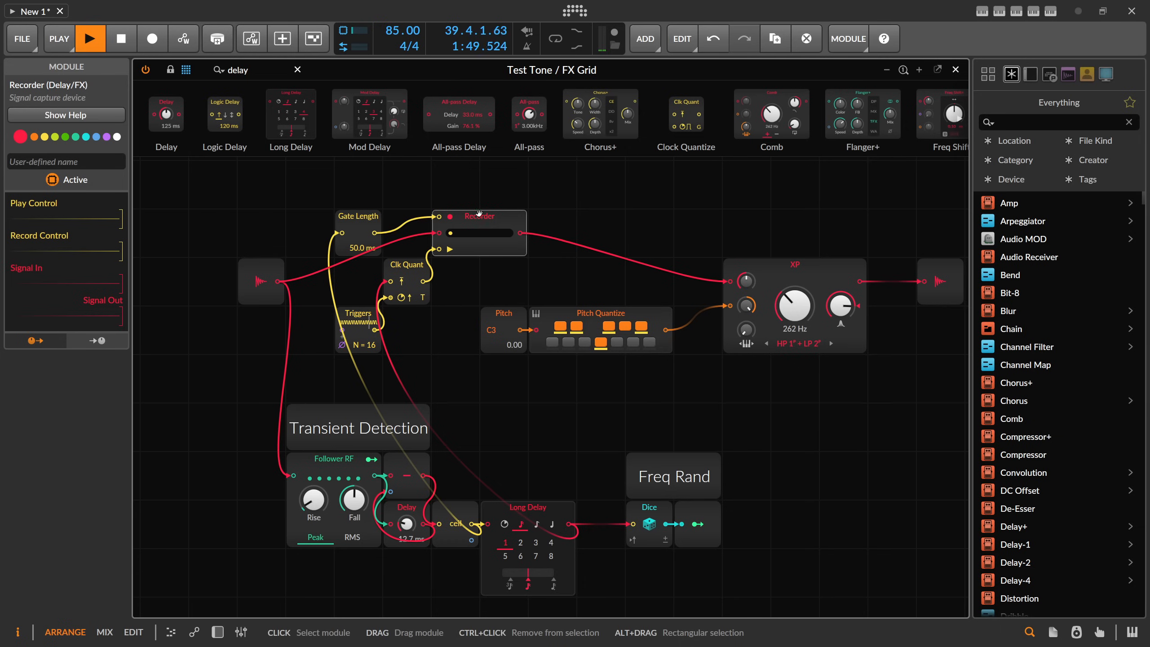
# Move the Gate Length module up and to the right so it sits above the Clk Quant and Recorder.
pyautogui.click(371, 212)
pyautogui.moveTo(371, 213); pyautogui.dragTo(420, 164)
pyautogui.scroll(-1, 664, 239)
pyautogui.moveTo(689, 229); pyautogui.dragTo(660, 226)
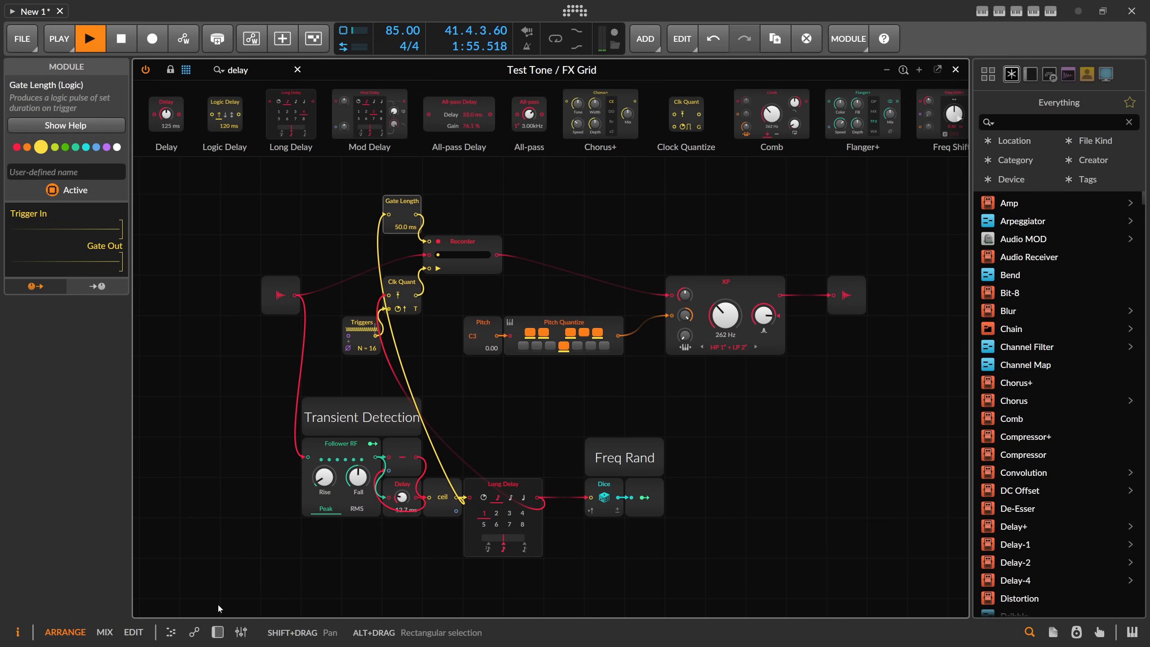
# Show the device chain again and examine the FX Grid's settings and the Test Tone's waveform choices, keeping Dirac.
pyautogui.click(218, 632)
pyautogui.click(674, 518)
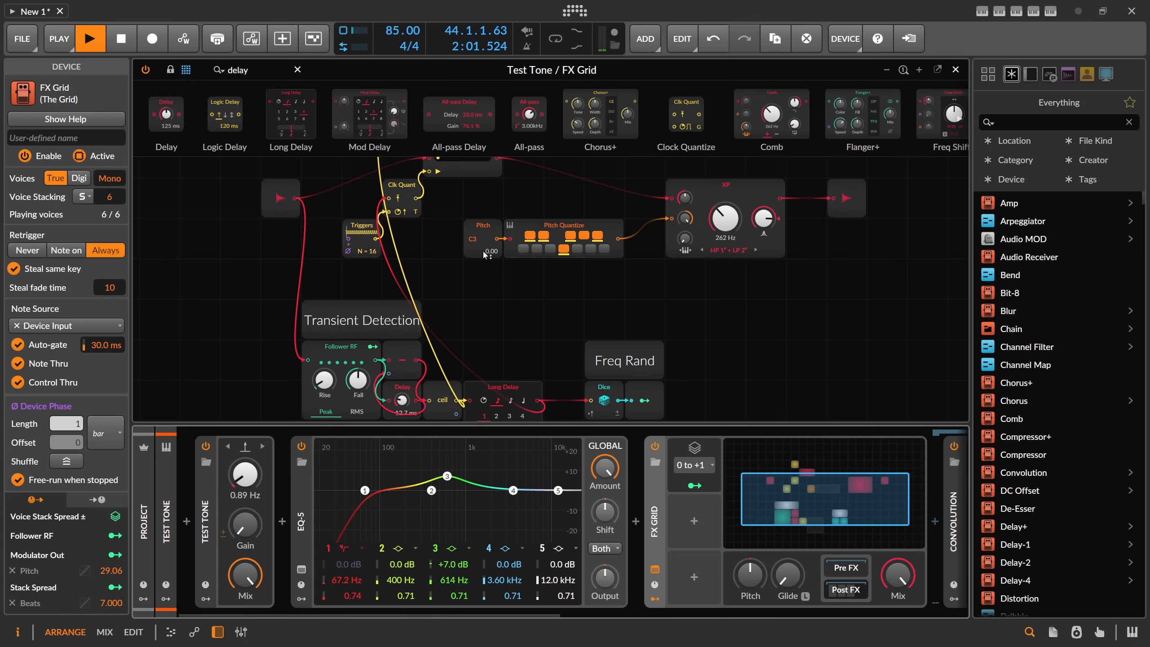
pyautogui.scroll(-1, 524, 264)
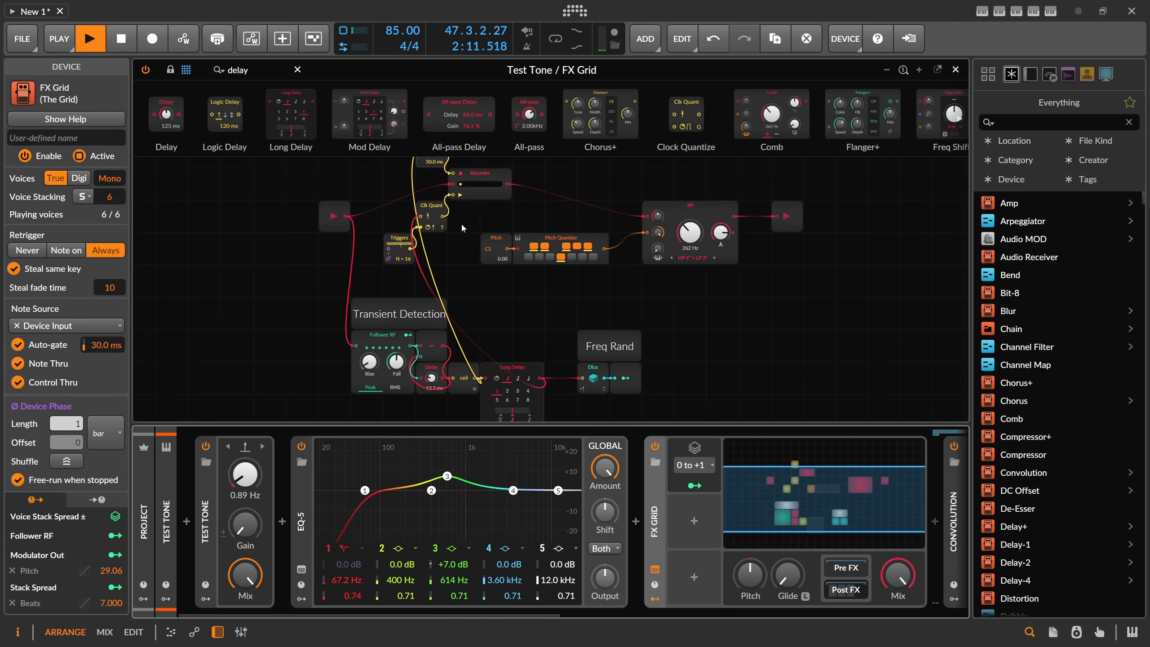
pyautogui.moveTo(507, 277); pyautogui.dragTo(475, 302)
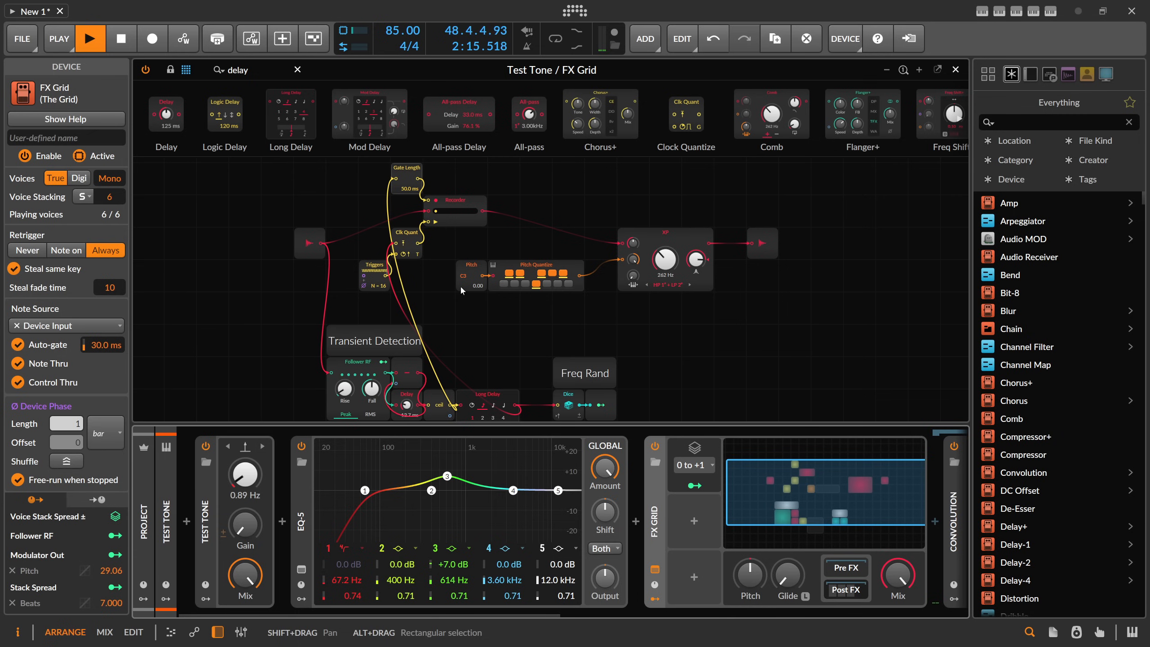
pyautogui.click(245, 446)
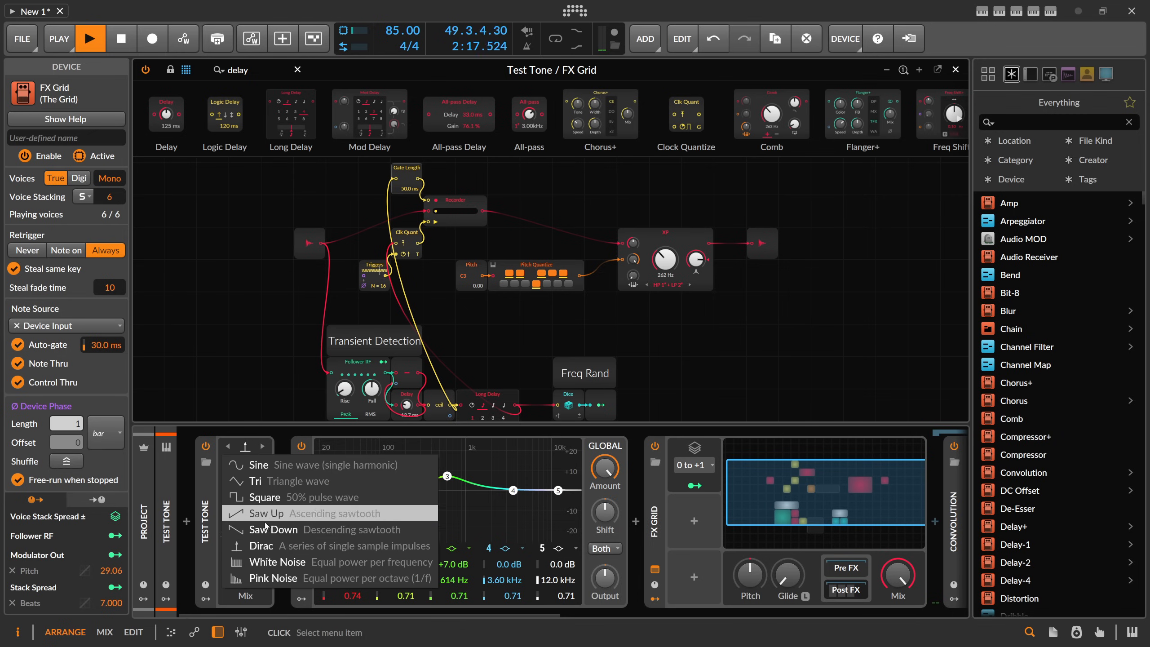
pyautogui.click(263, 547)
pyautogui.click(244, 446)
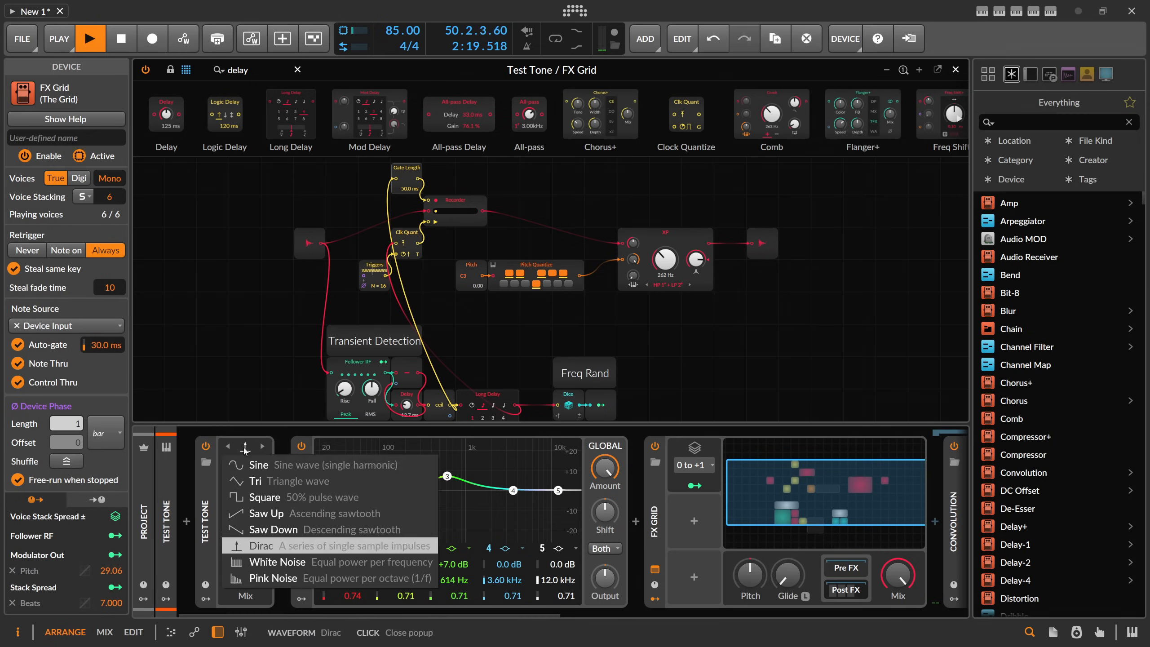
pyautogui.click(206, 509)
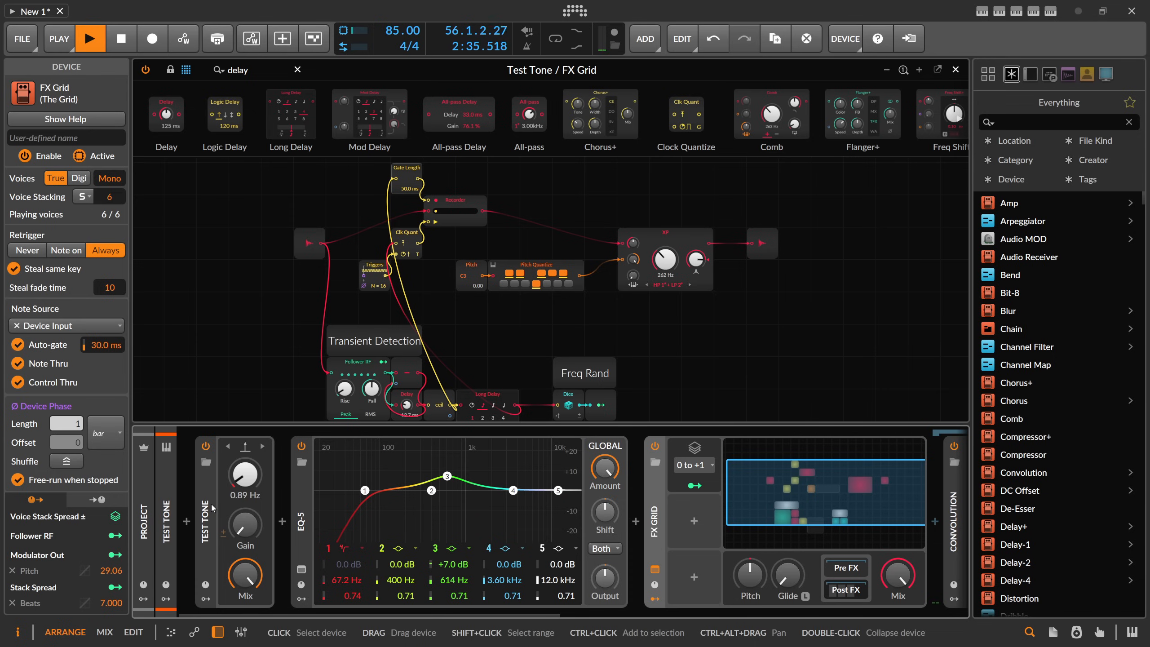
# Lower the FX Grid's Mix to blend the dry signal with the resonator.
pyautogui.moveTo(898, 574); pyautogui.dragTo(898, 592)
pyautogui.moveTo(536, 615); pyautogui.dragTo(658, 613)
pyautogui.moveTo(652, 567); pyautogui.dragTo(652, 572)
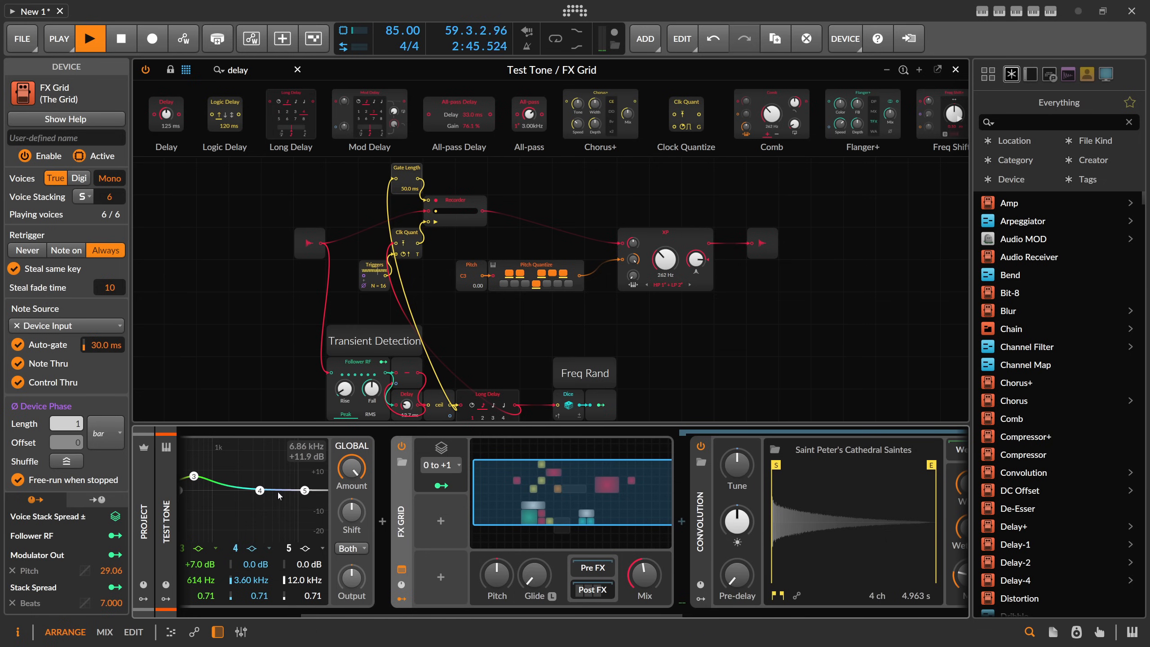
# Hide the device chain to enlarge the FX Grid patch and stop playback.
pyautogui.click(218, 632)
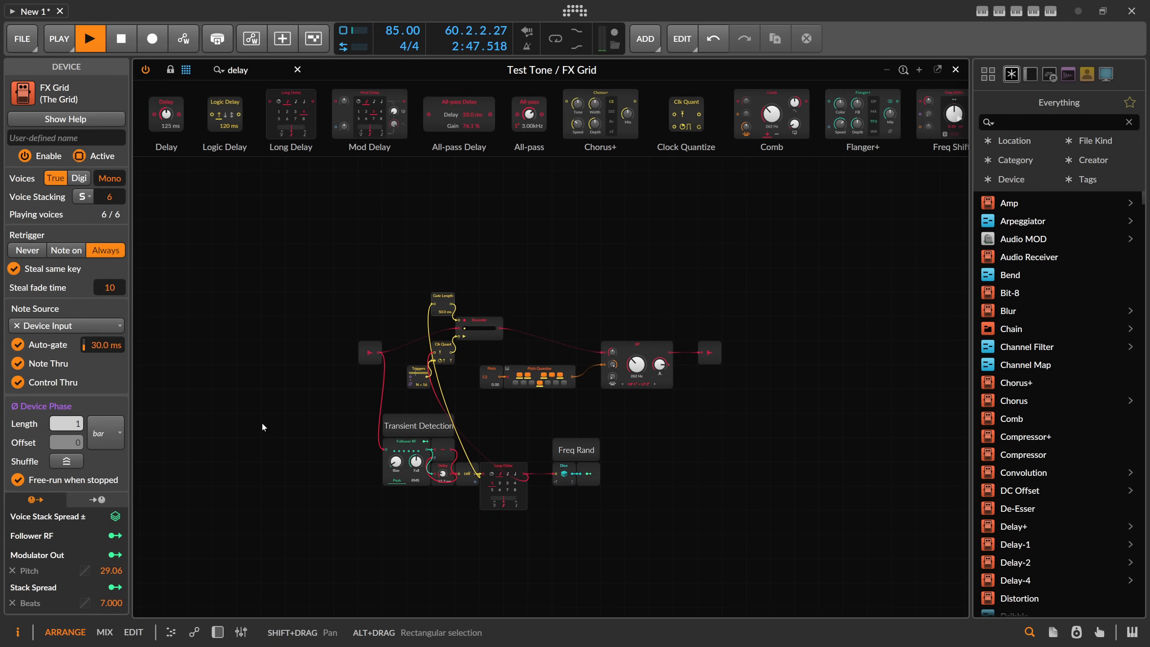
pyautogui.scroll(2, 262, 423)
pyautogui.moveTo(218, 431); pyautogui.dragTo(252, 399)
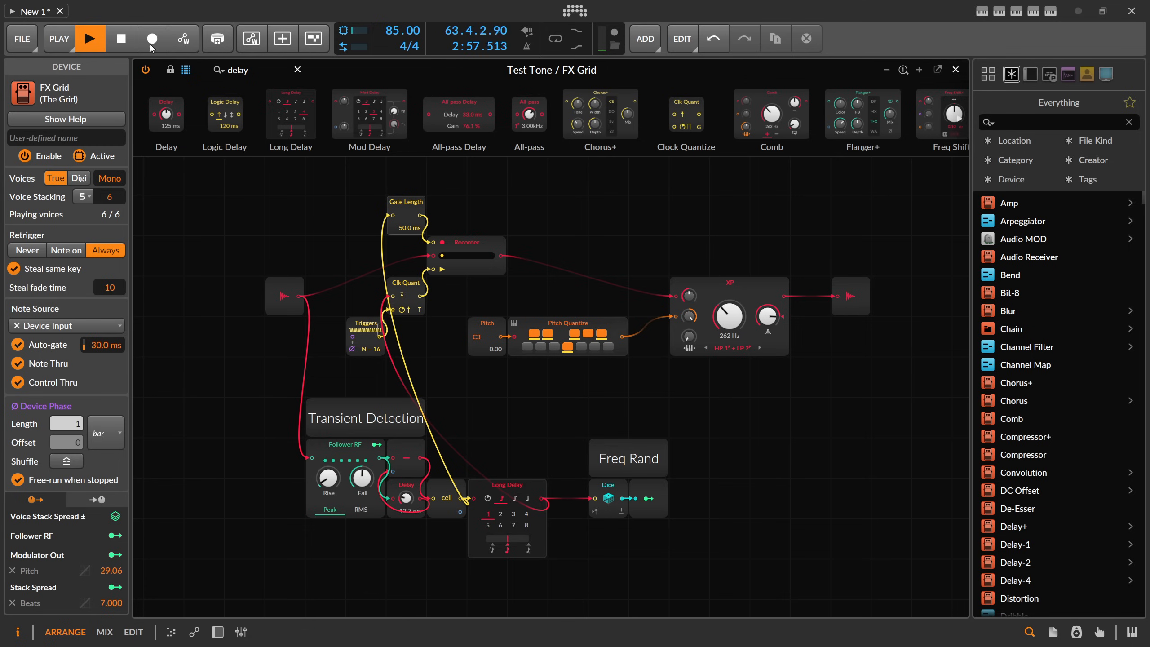
pyautogui.click(121, 38)
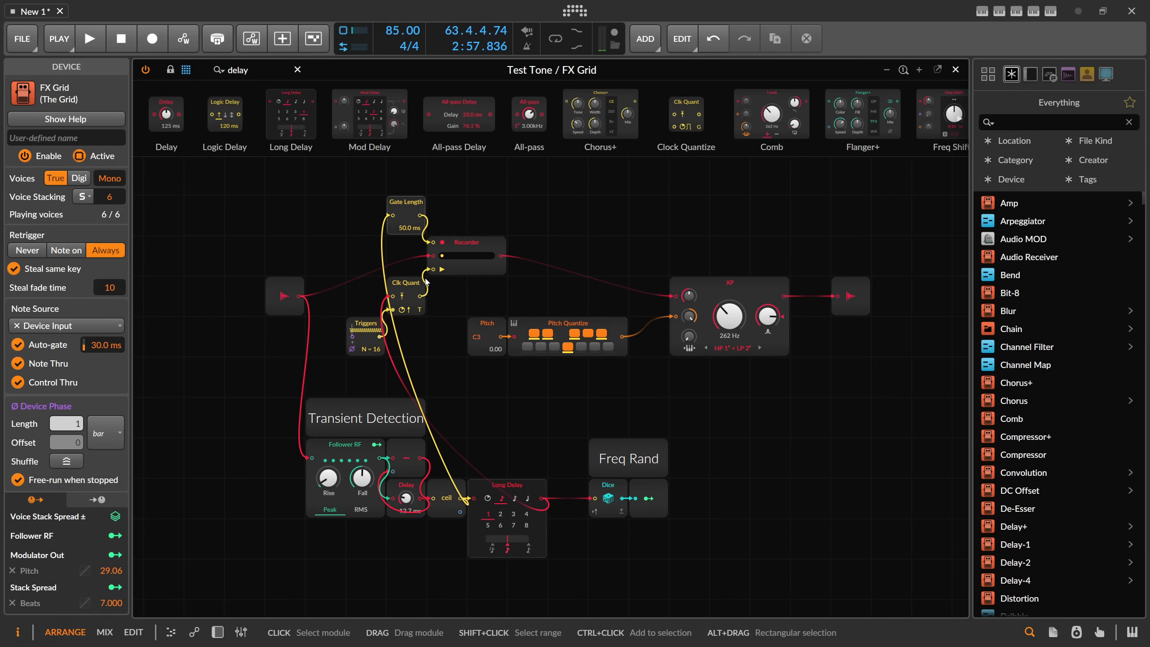
# Clear the "delay" module search to restore the full module palette.
pyautogui.click(298, 70)
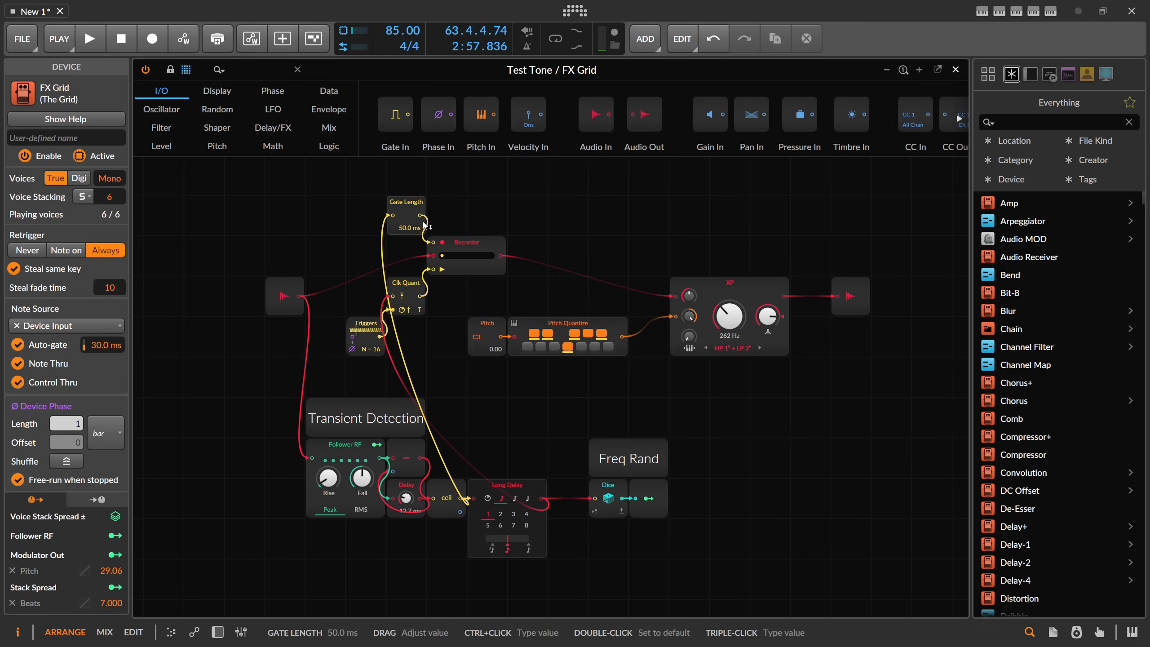
pyautogui.press('-')
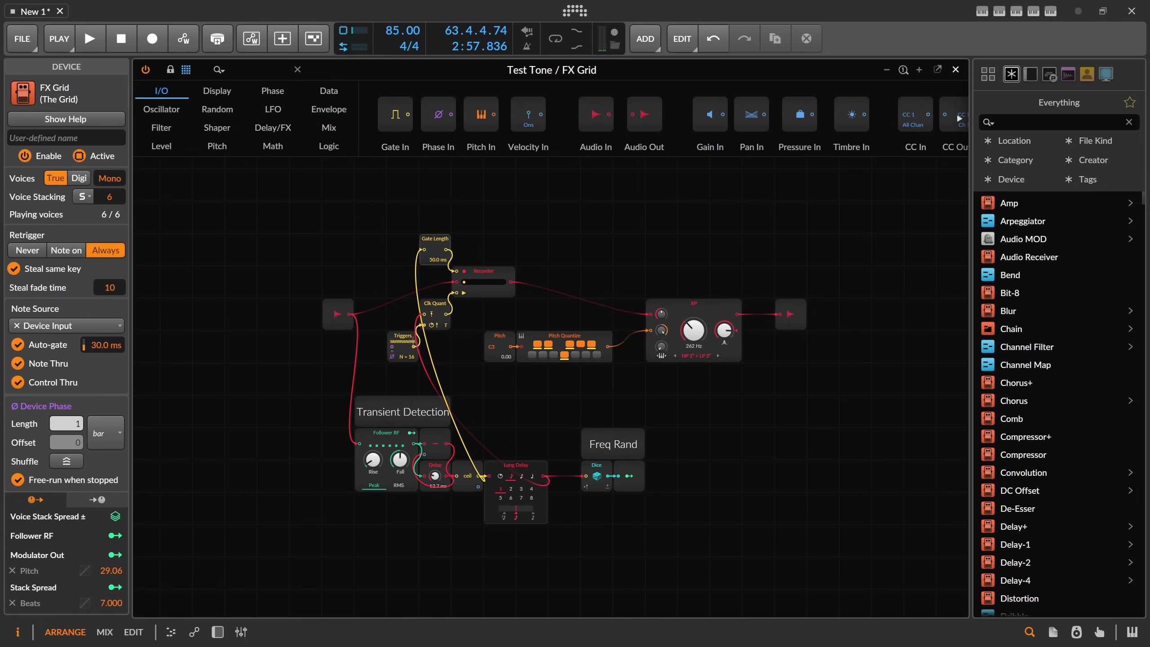